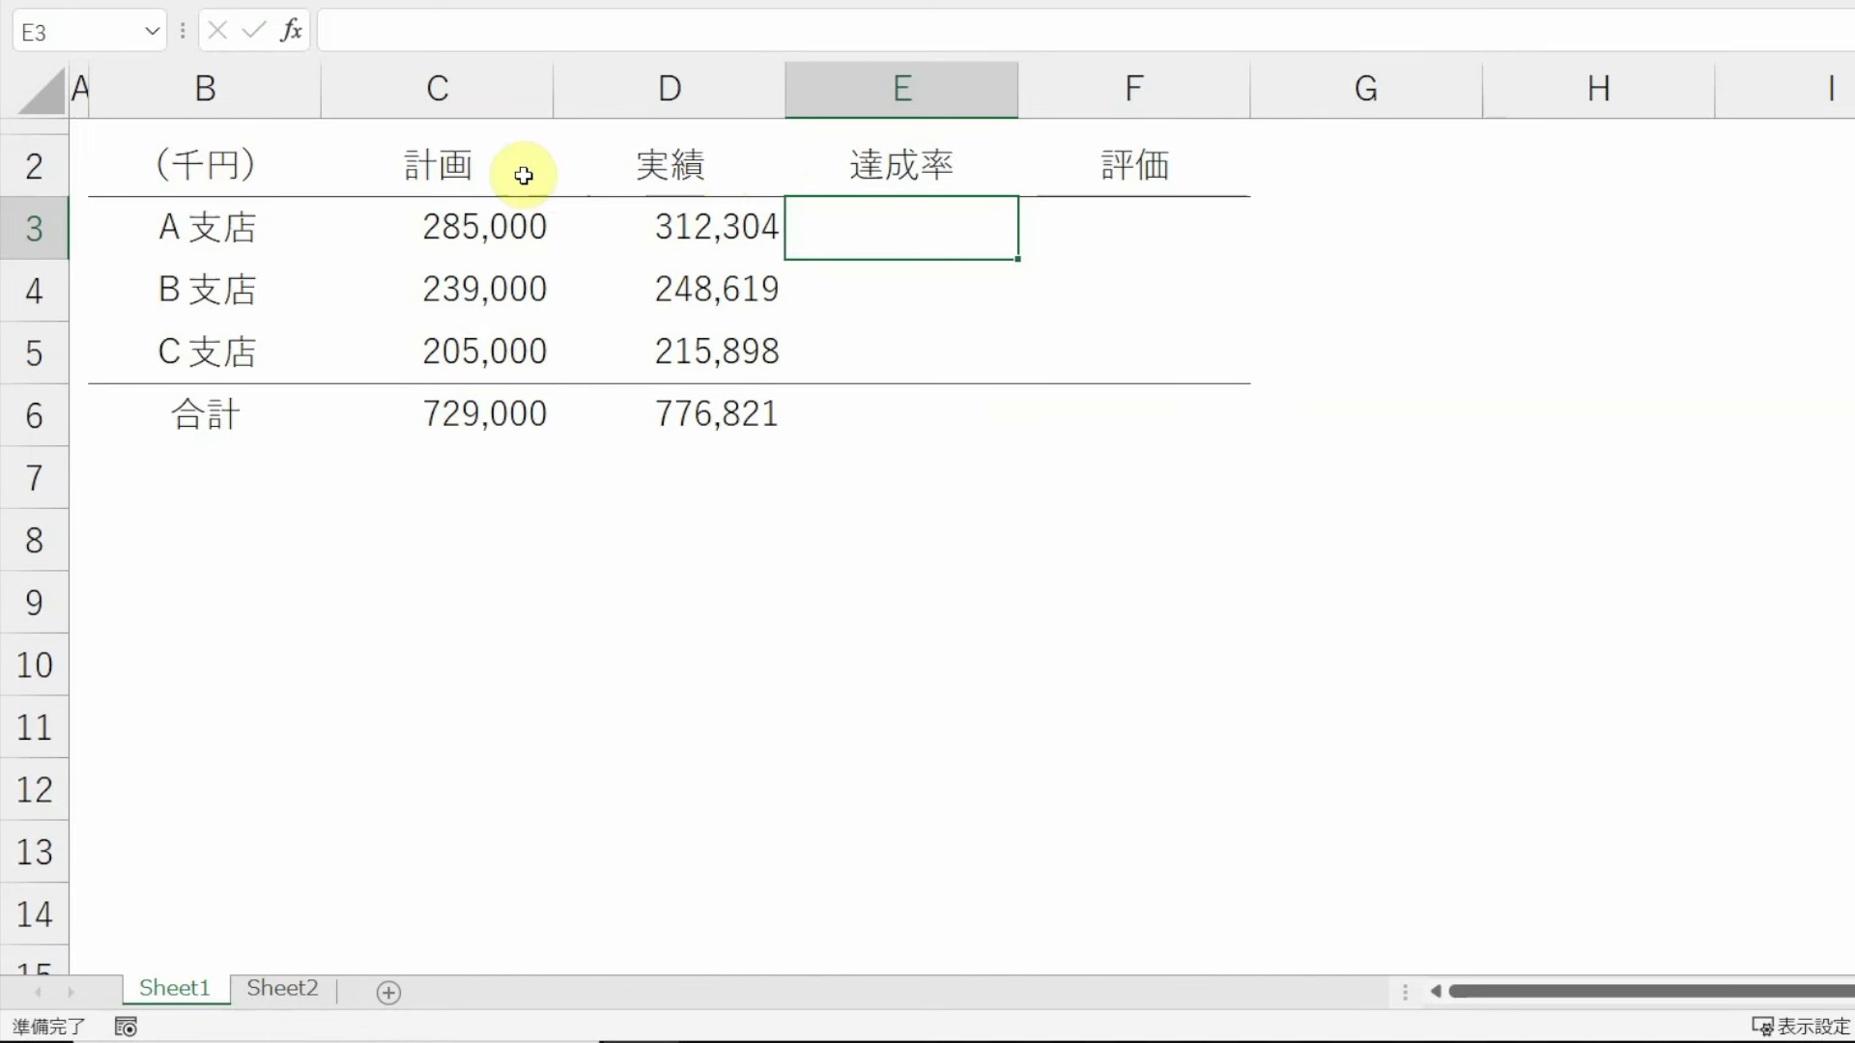
# - Enter the formula =D3/C3 in cell E3 to calculate the 達成率 for A支店
pyautogui.press('F2')
pyautogui.write('=')
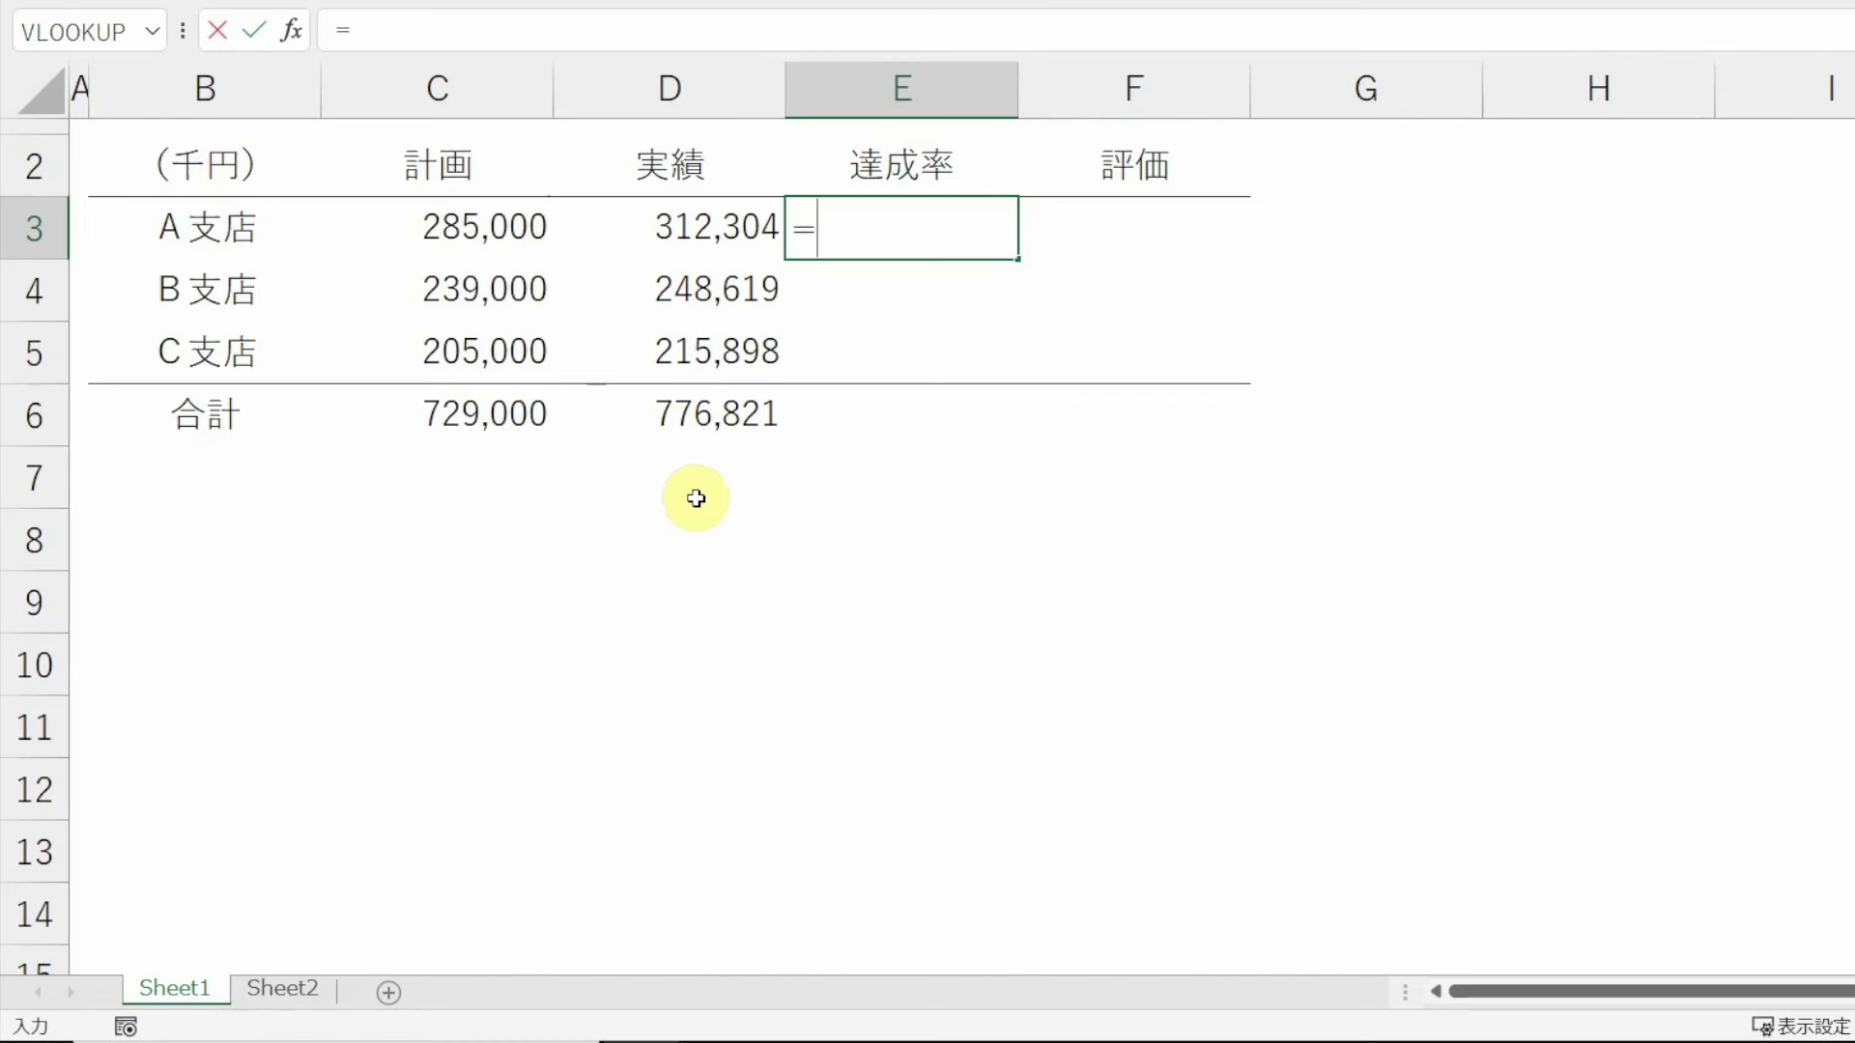
pyautogui.press('Up')
pyautogui.press('Left')
pyautogui.press('Down')
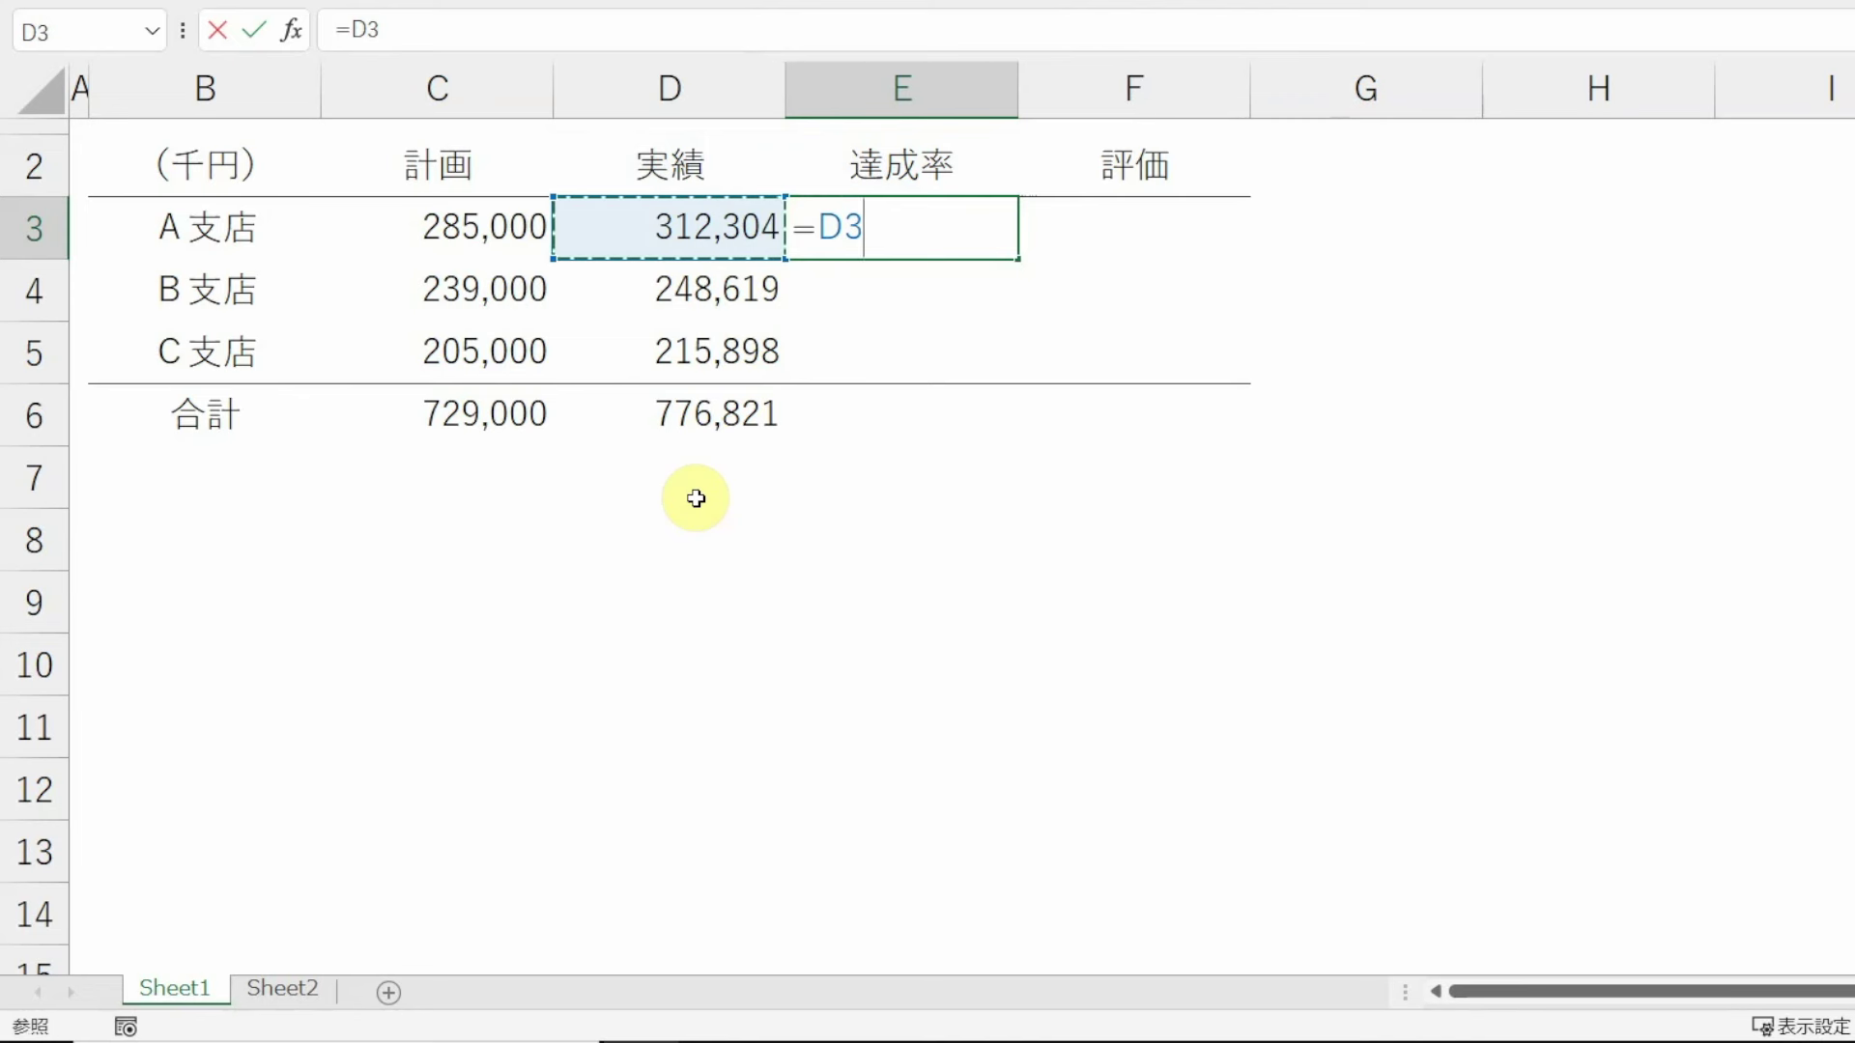
pyautogui.write('/')
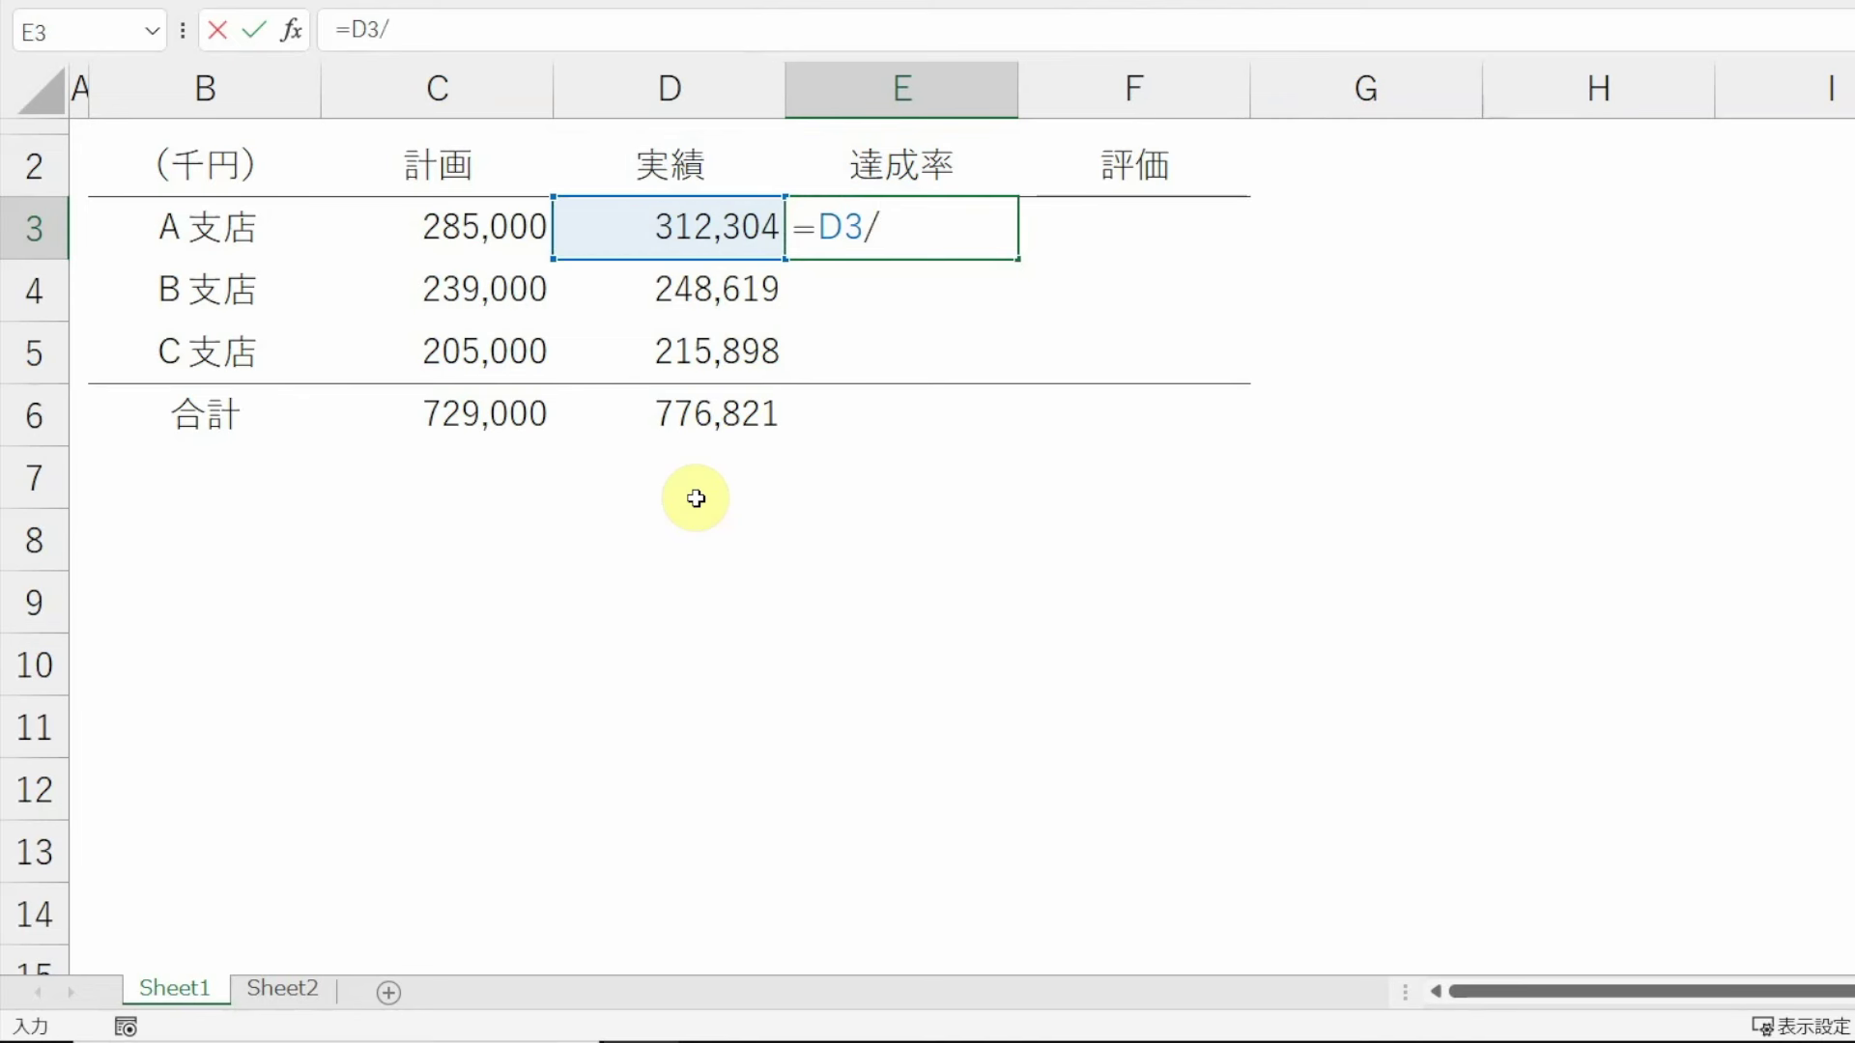
pyautogui.press('Left')
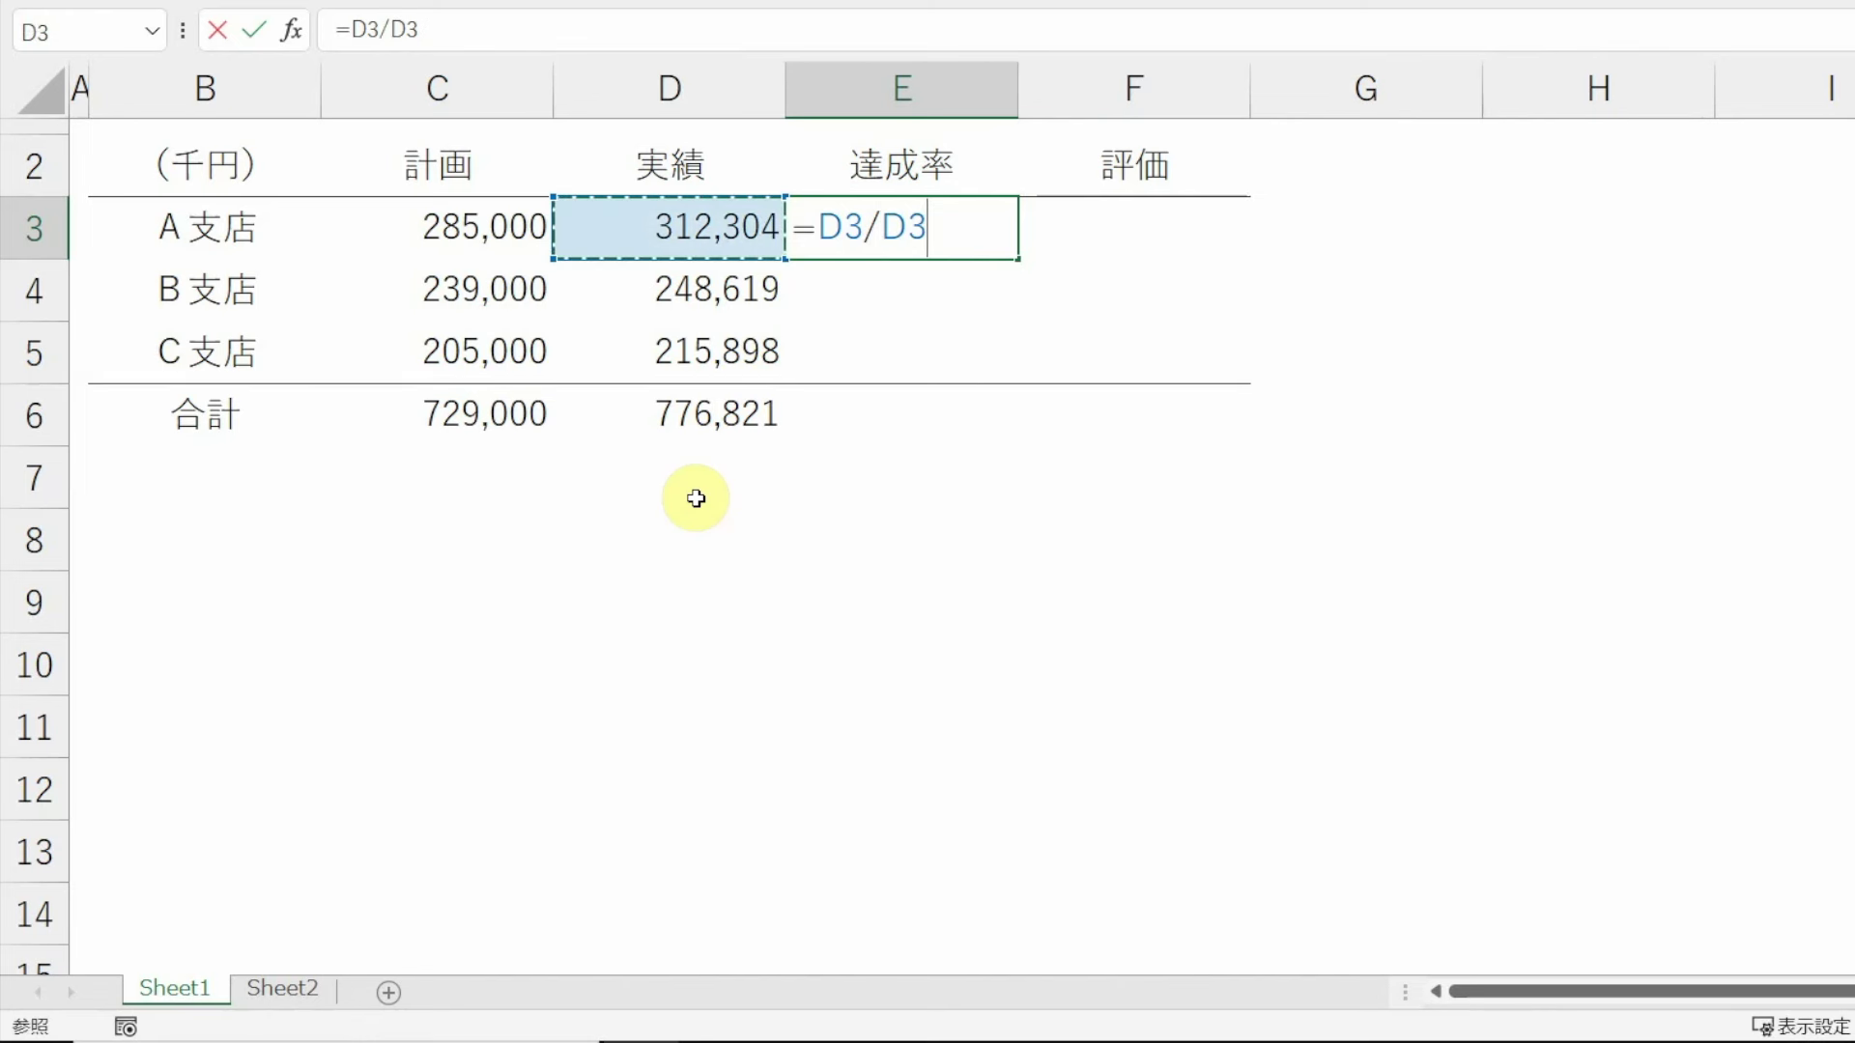
pyautogui.press('Left')
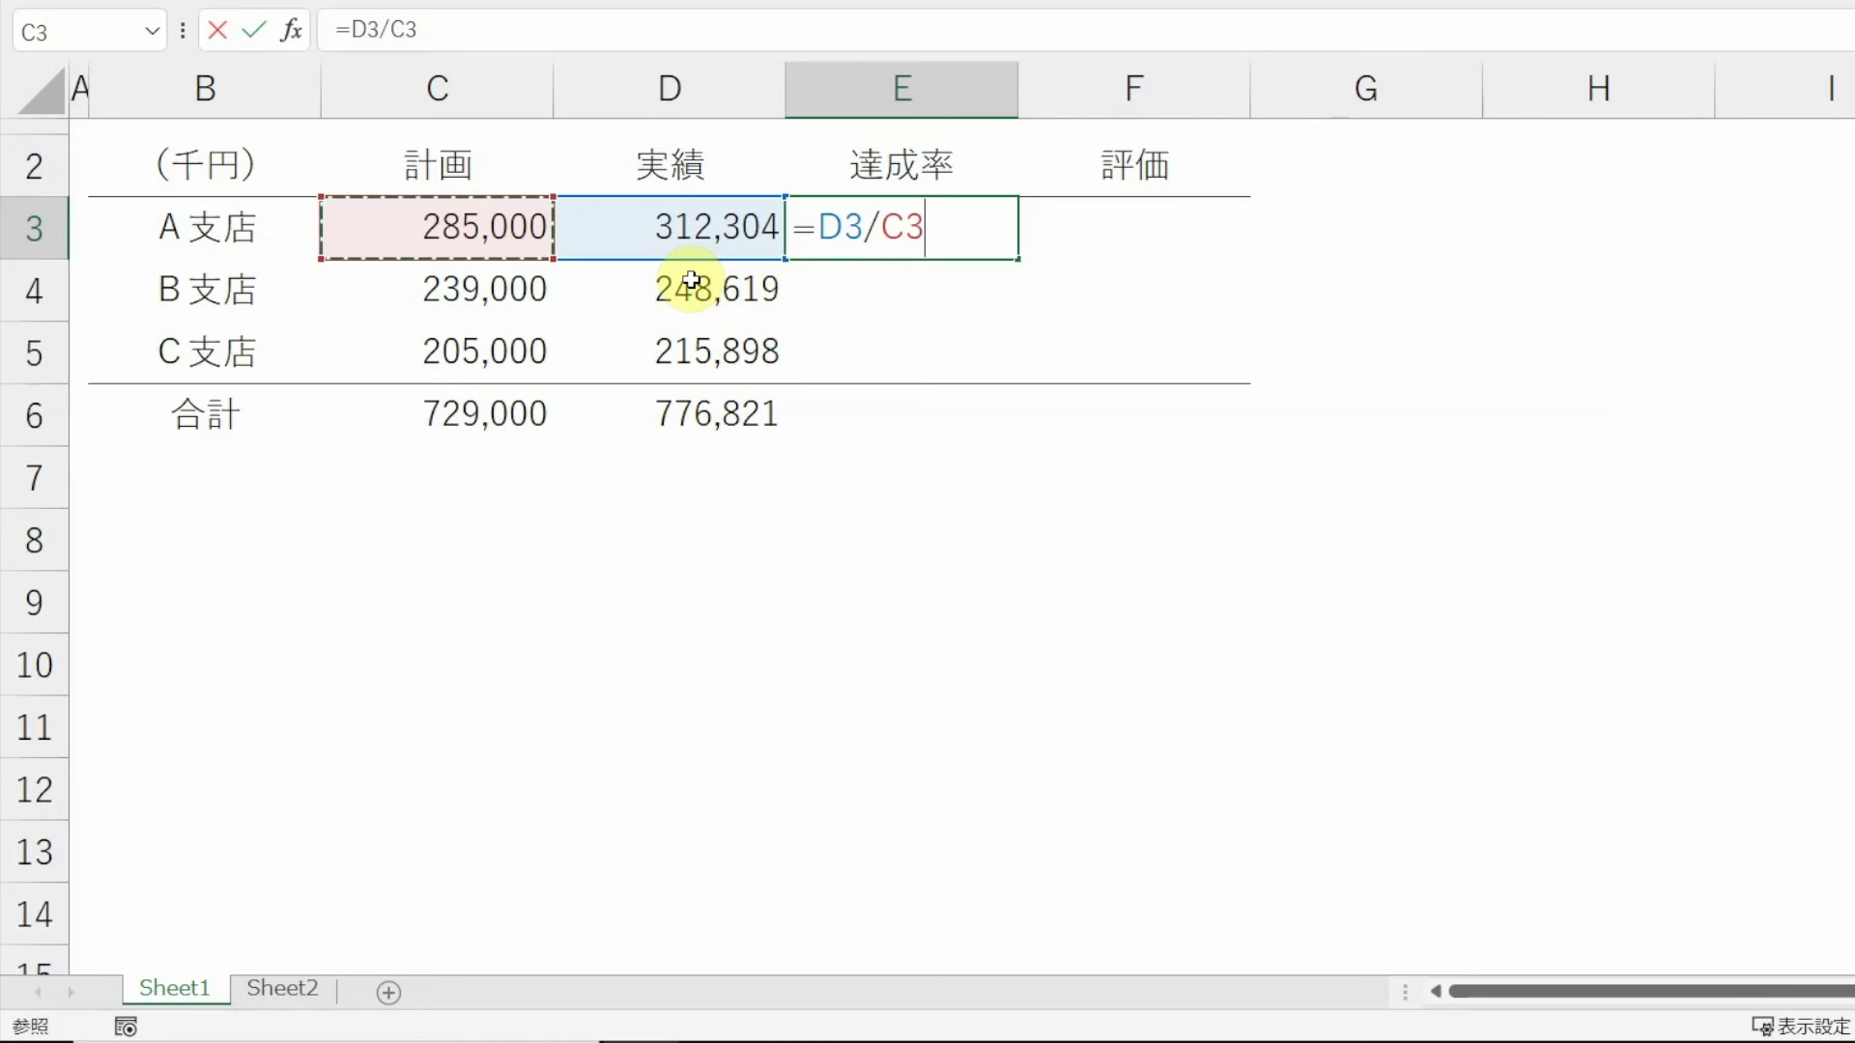
pyautogui.press('Return')
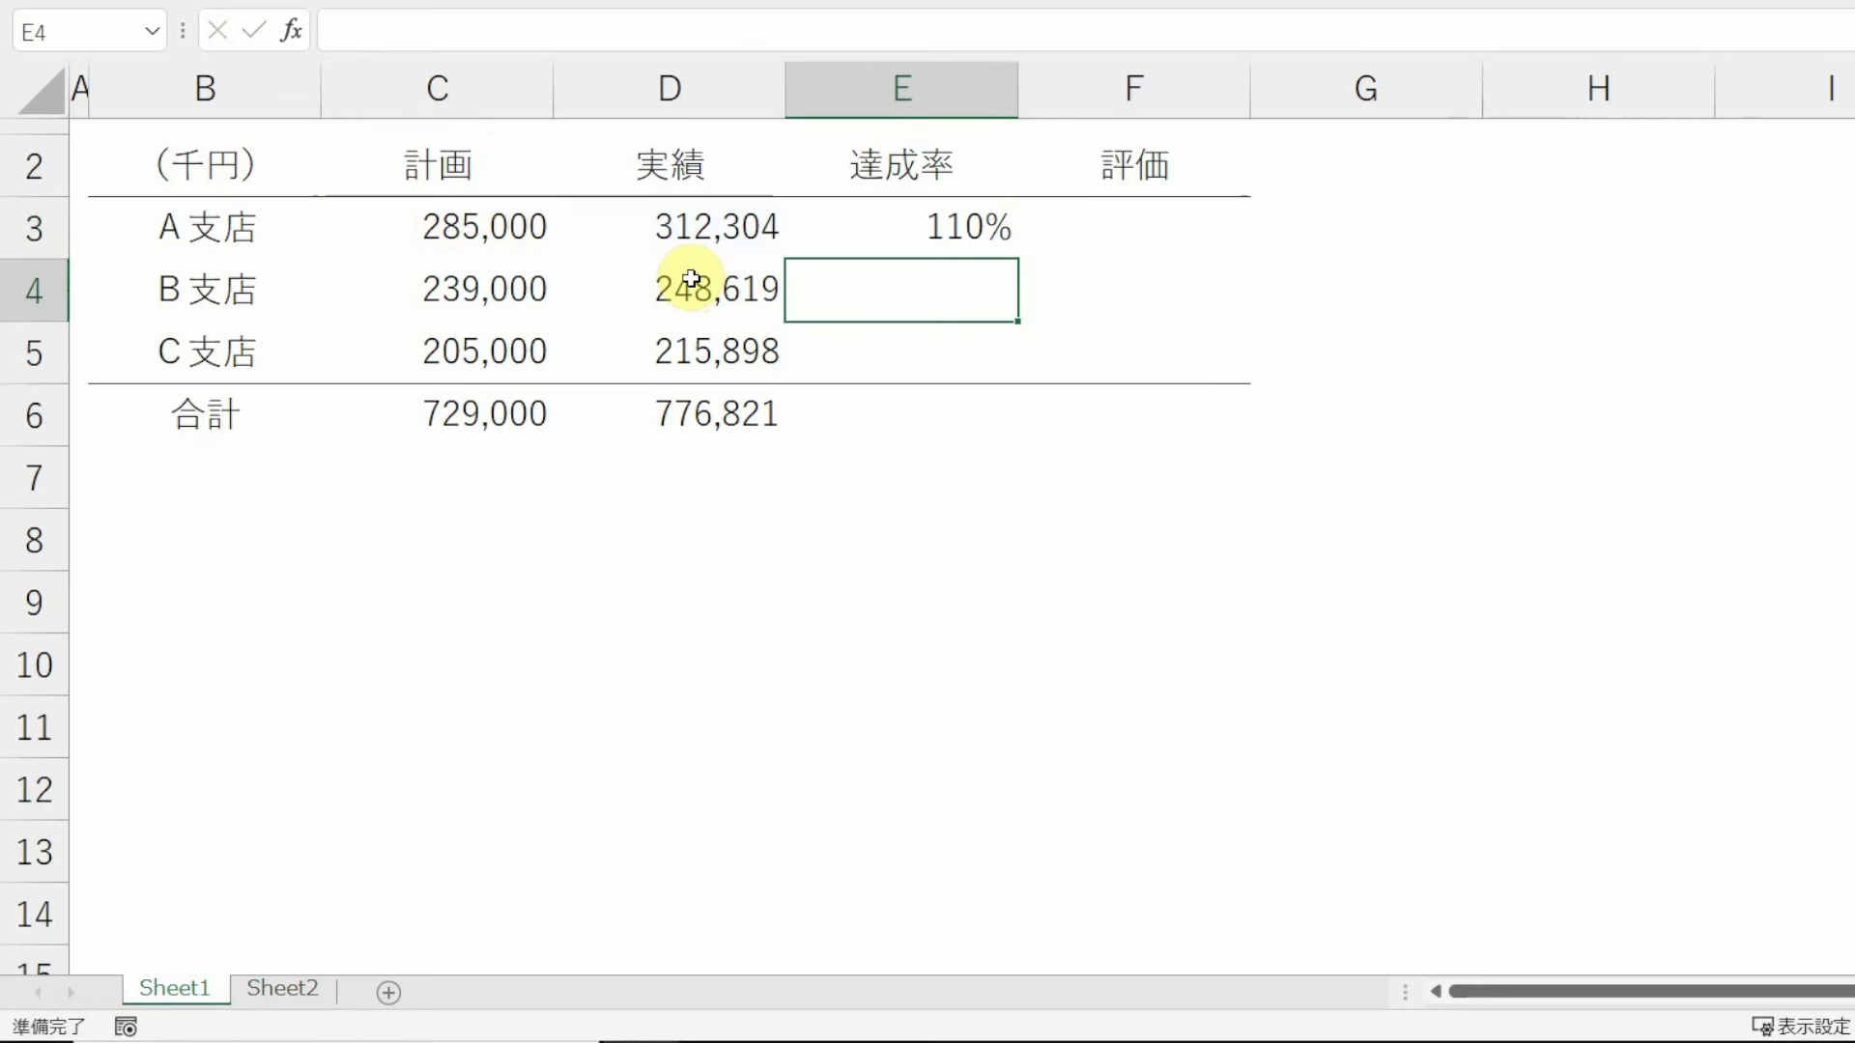
# - Check the formula in E3 and re-enter it starting with a plus sign as +D3/C3
pyautogui.press('Up')
pyautogui.press('F2')
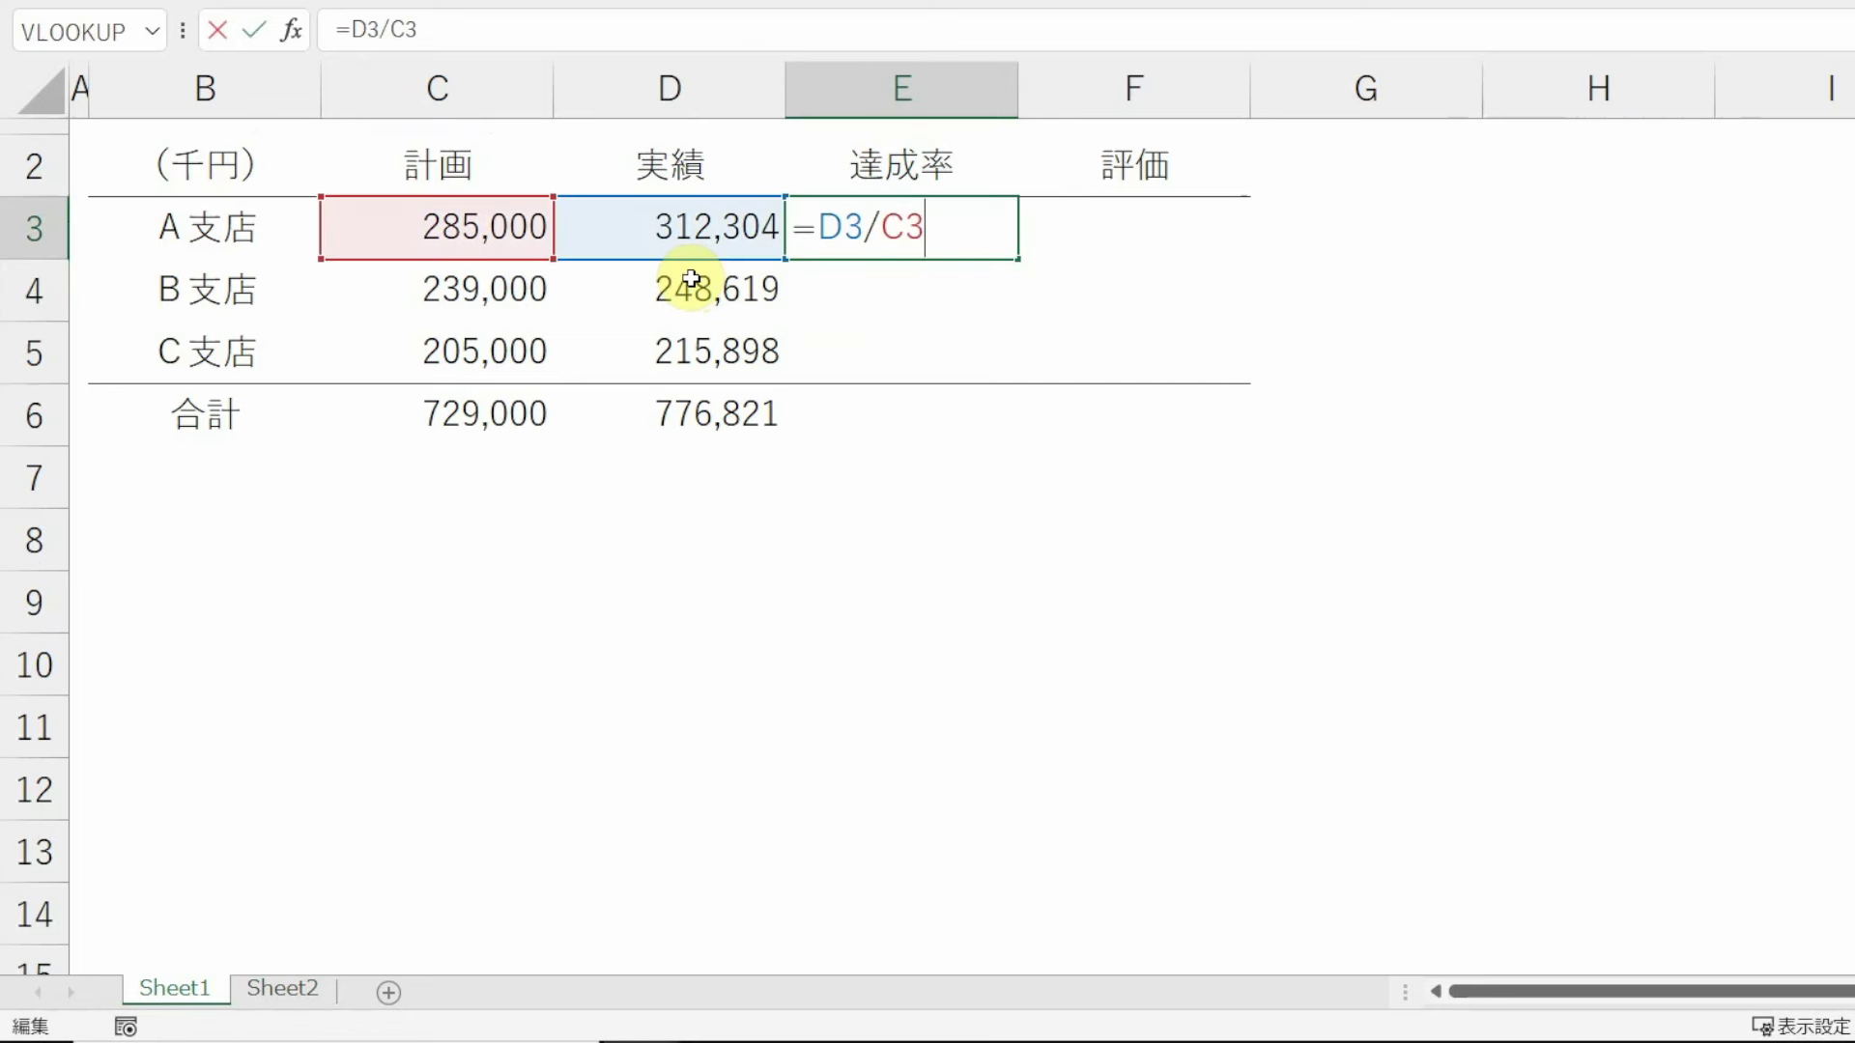
pyautogui.press('Escape')
pyautogui.write('+')
pyautogui.press('Left')
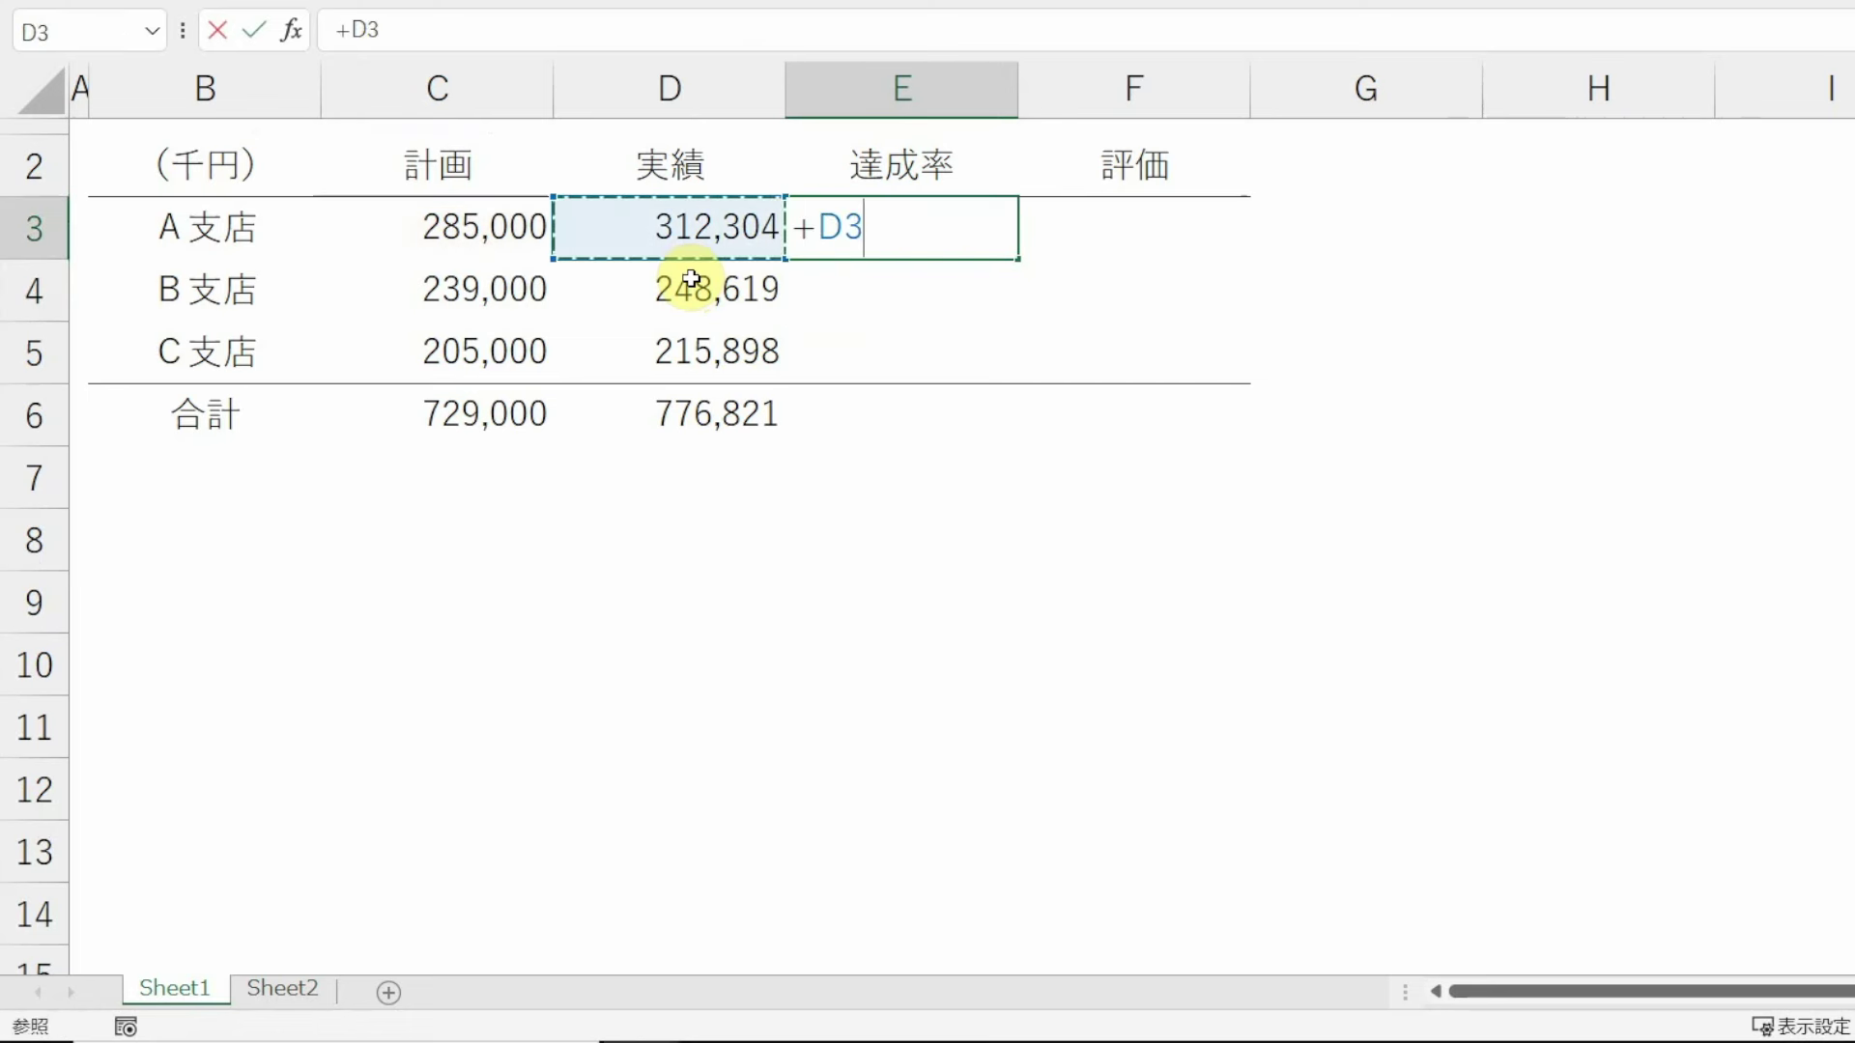
pyautogui.write('/')
pyautogui.press('Left')
pyautogui.press('Left')
pyautogui.press('Return')
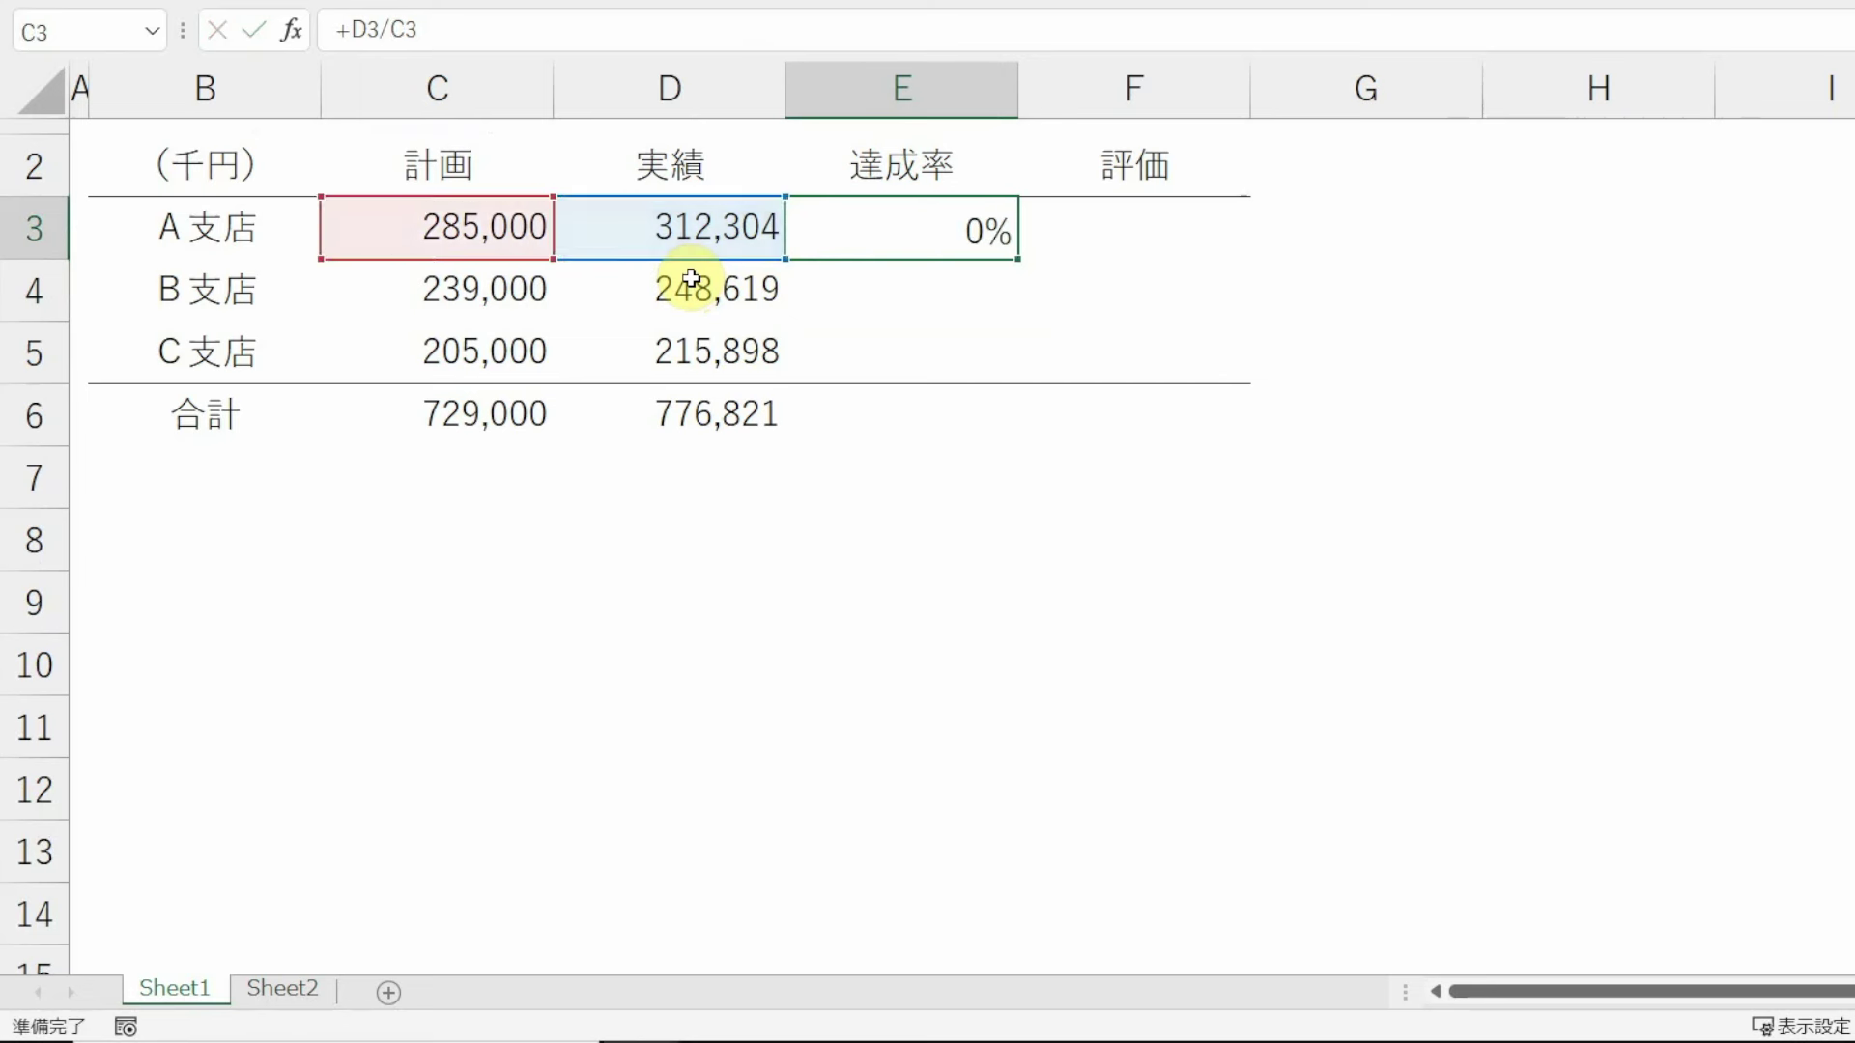
pyautogui.press('Up')
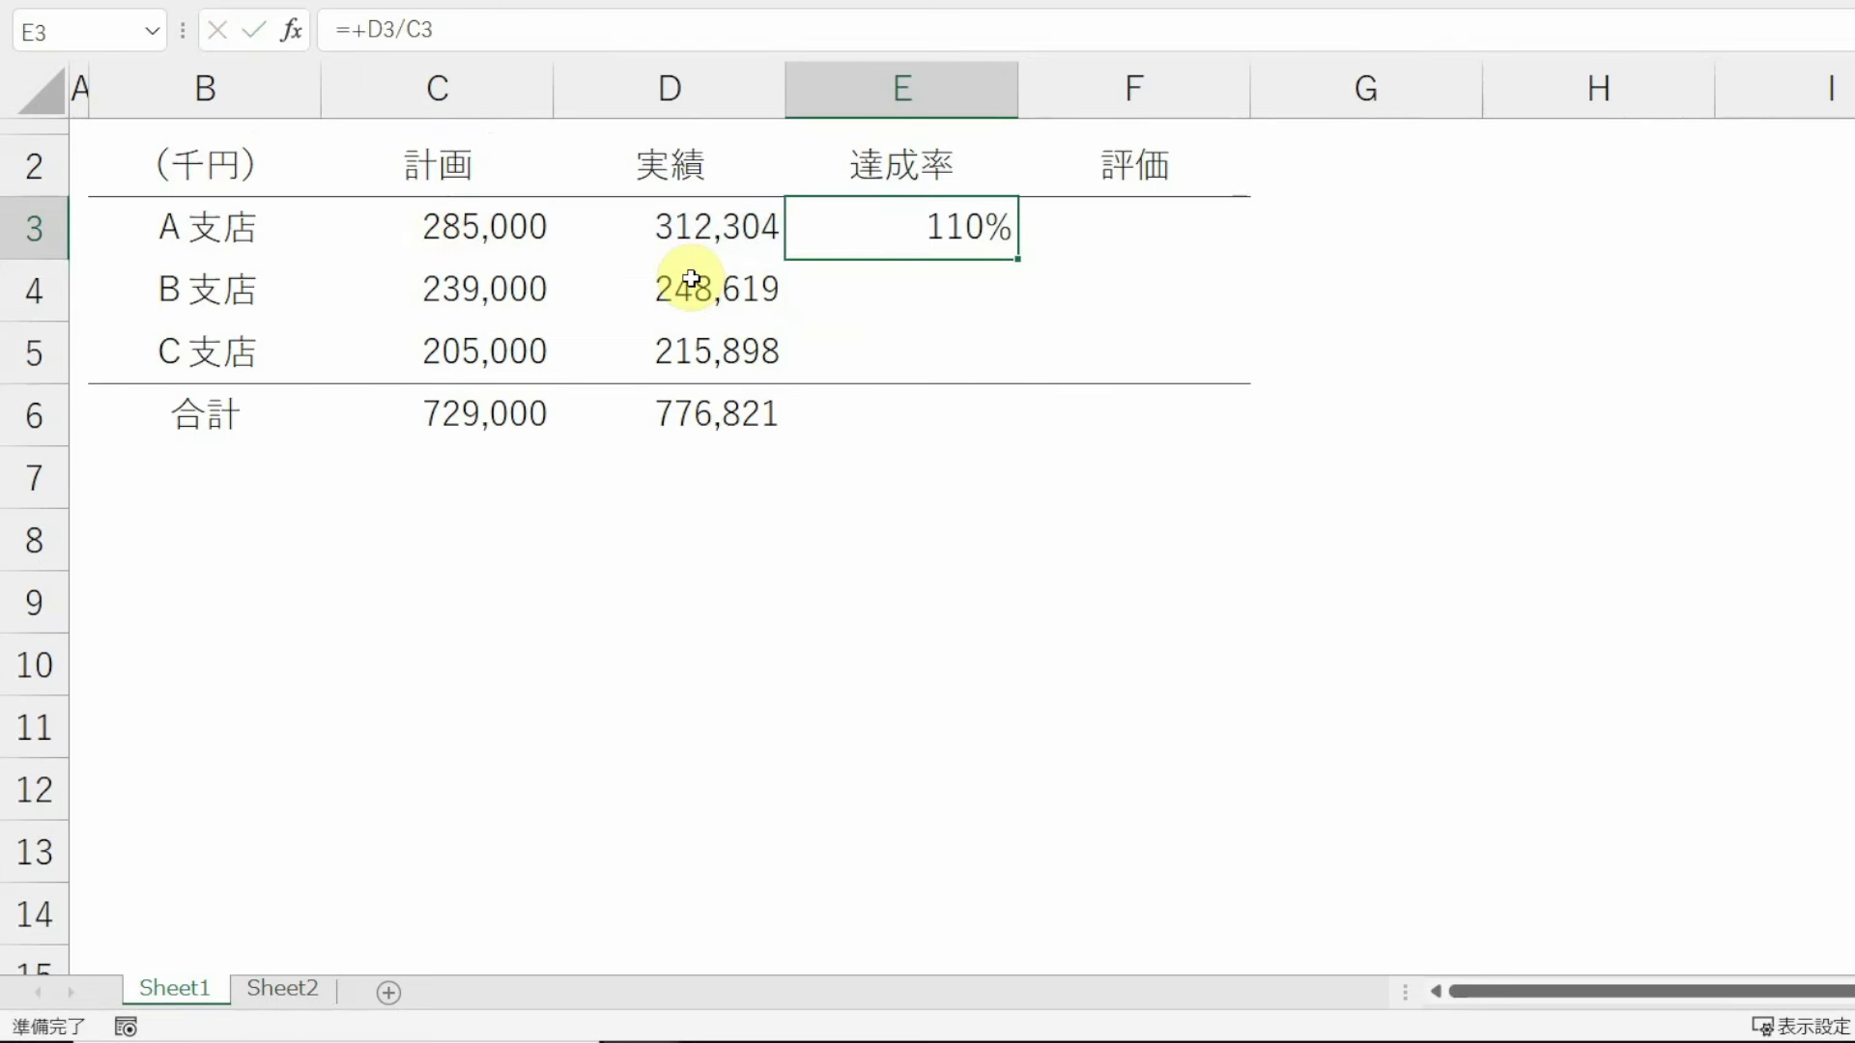
# - Inspect which cells the formula in E3 refers to, keeping E3 selected
pyautogui.press('F2')
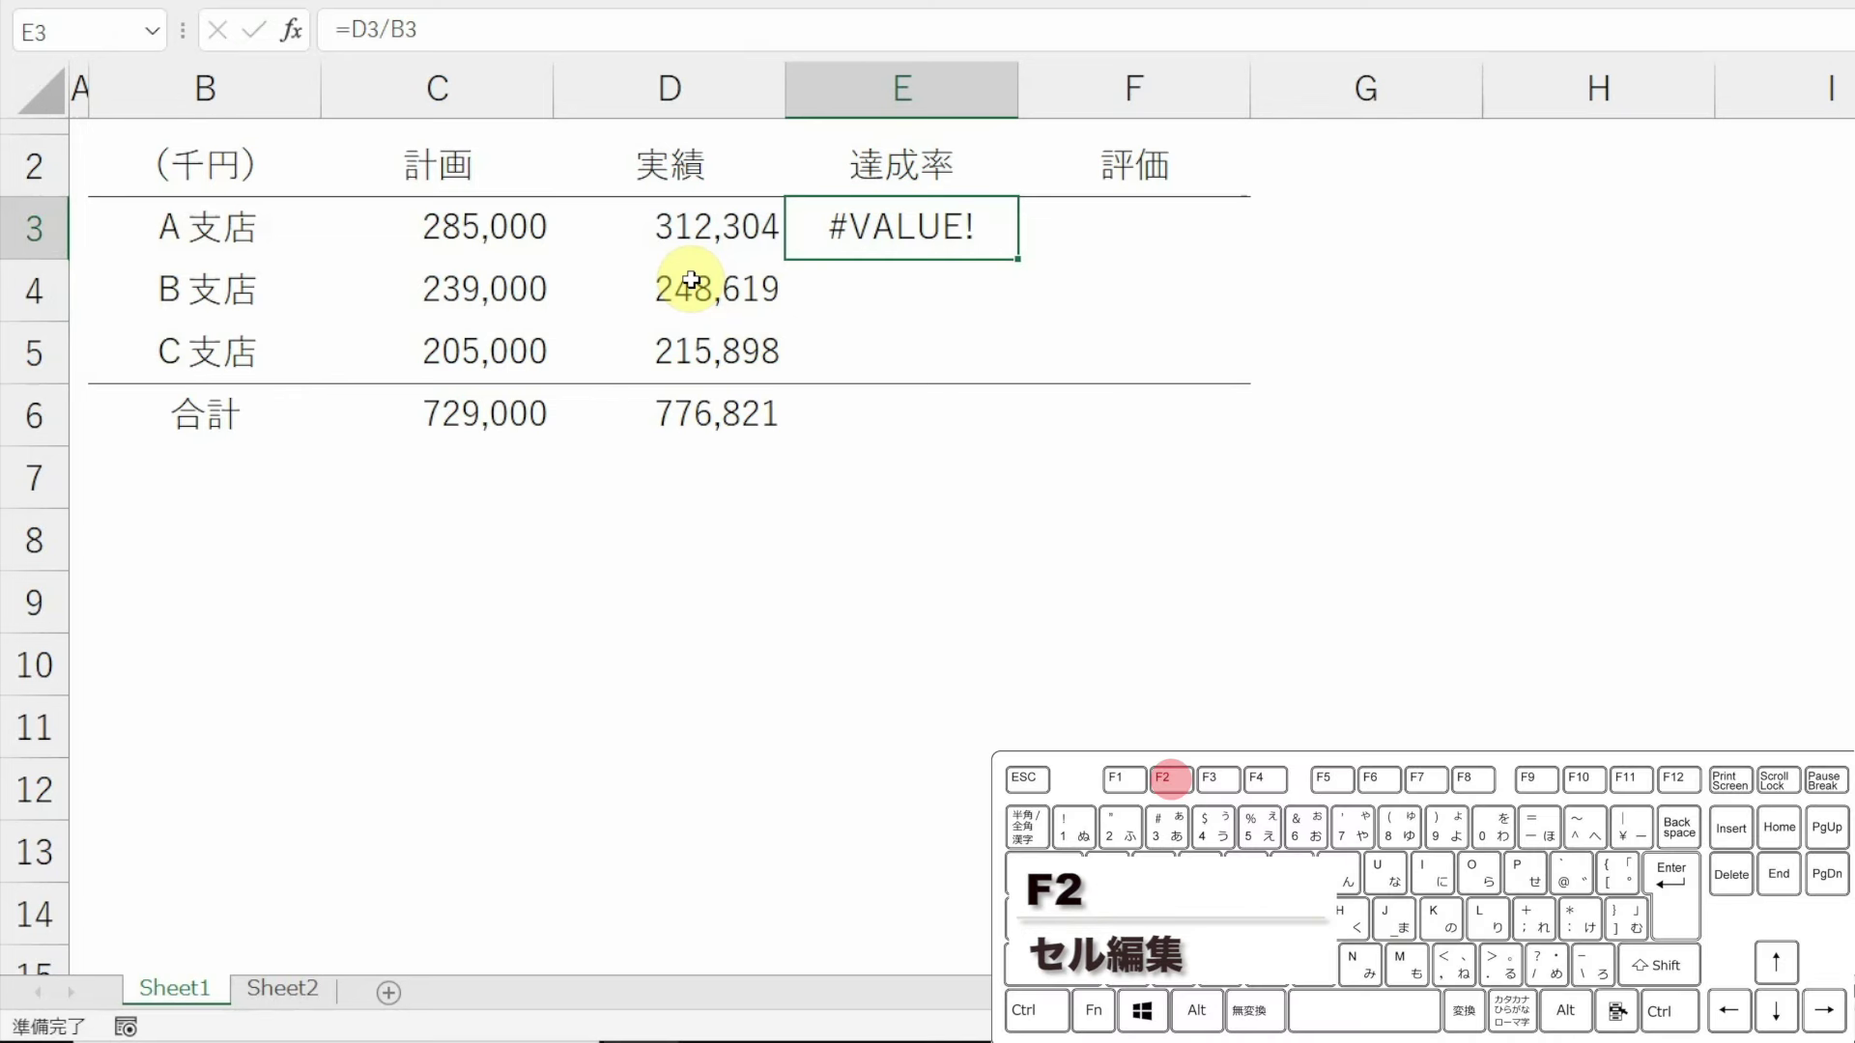
pyautogui.press('F2')
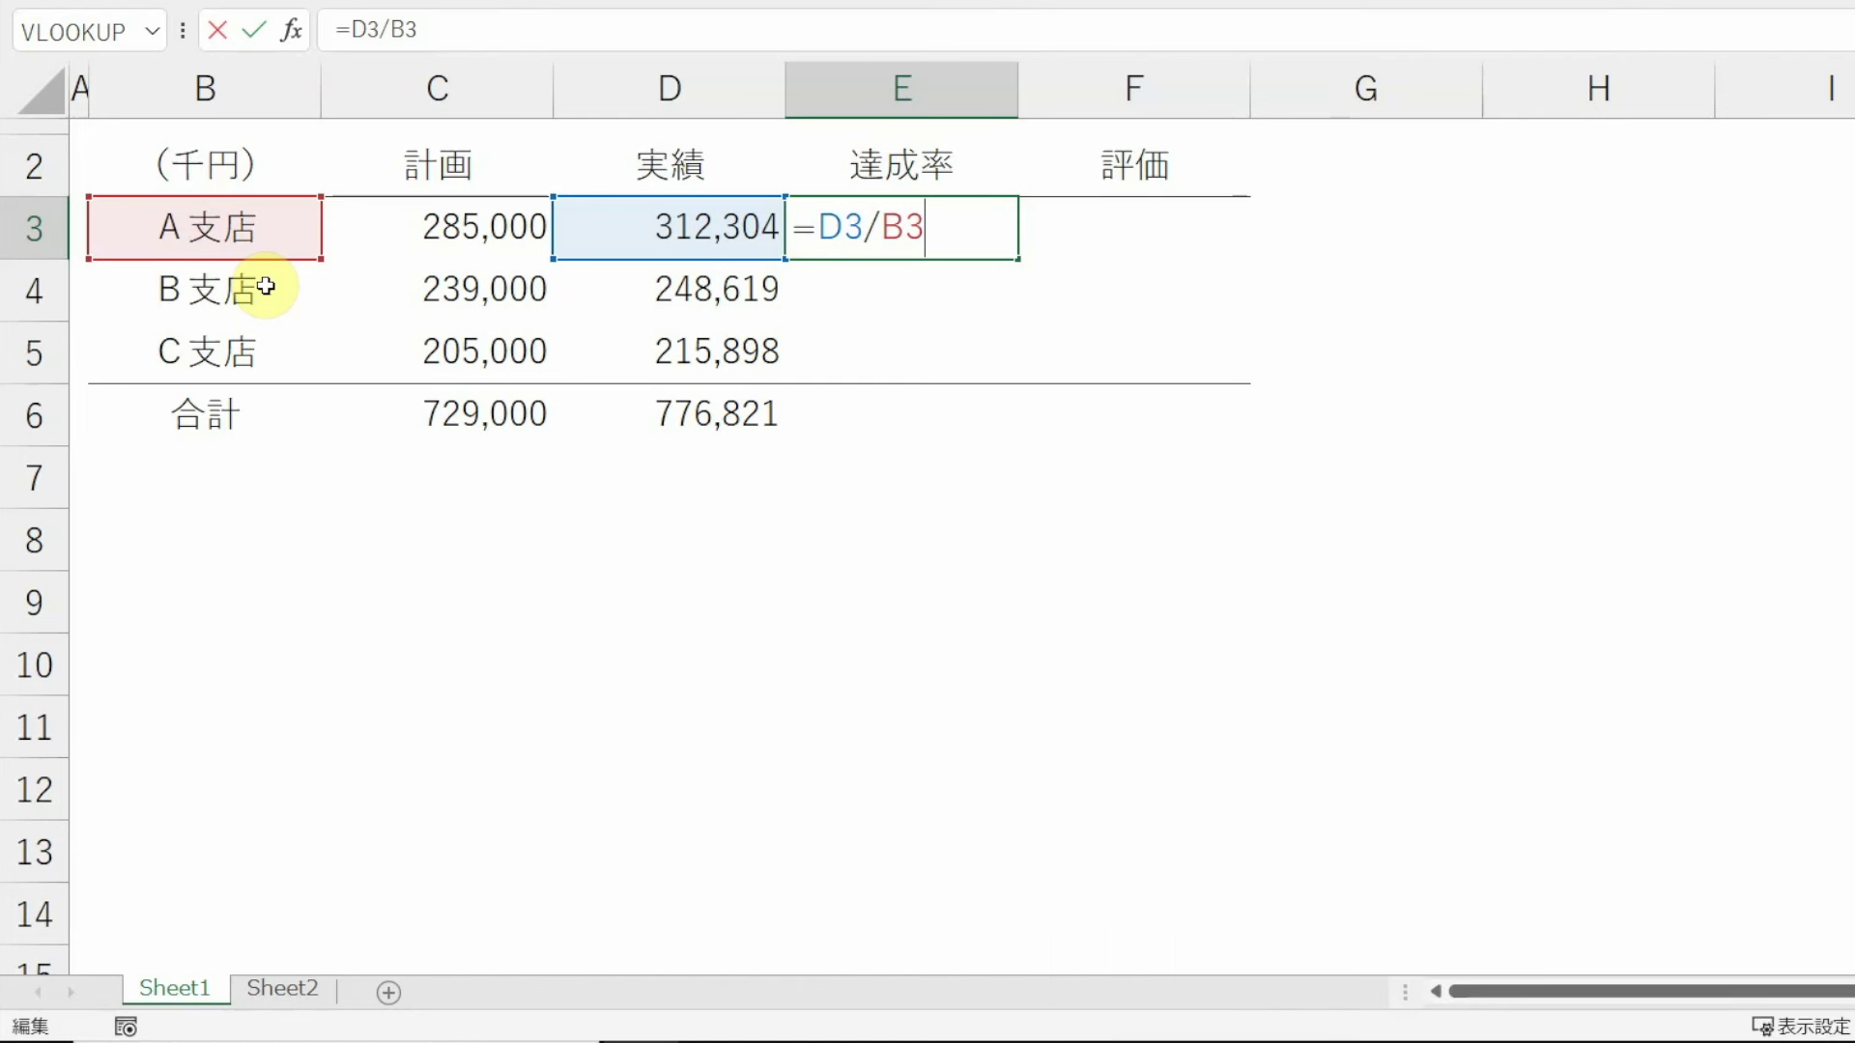
pyautogui.hotkey('ctrl', 'Return')
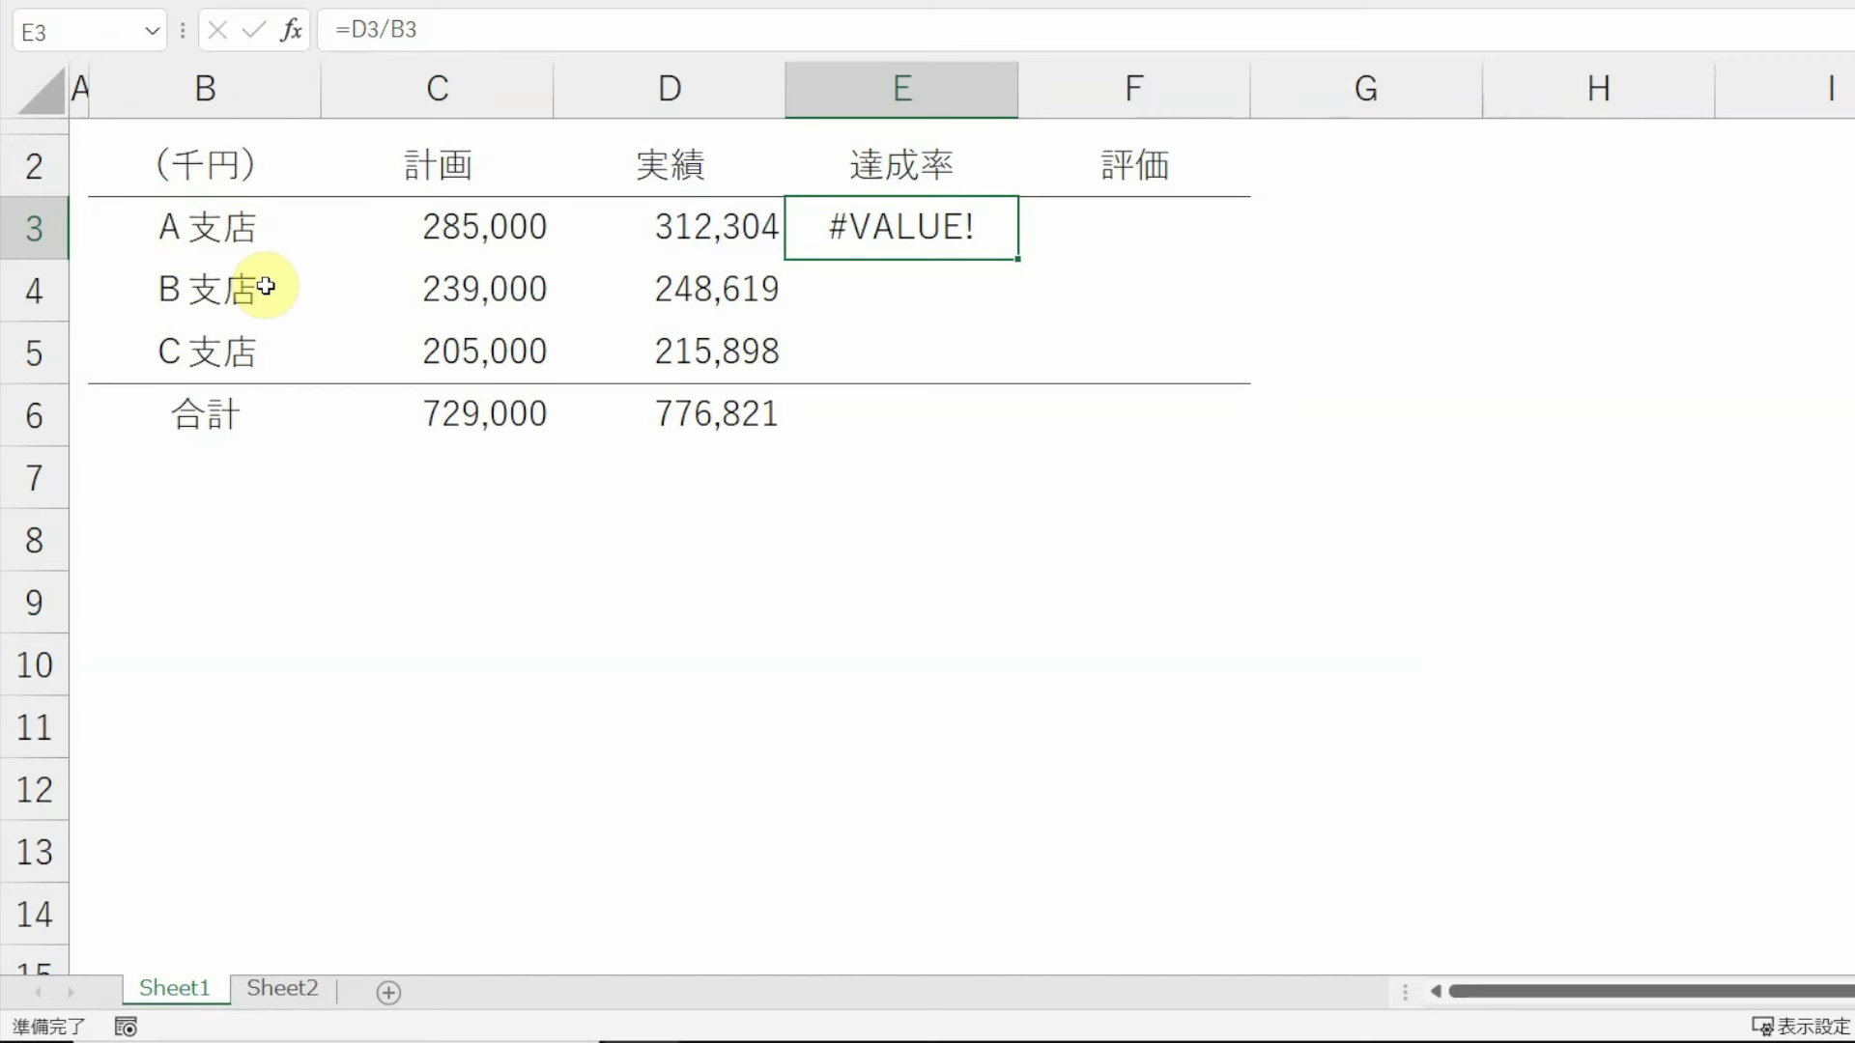
# - Clear the E3 formula after the equals sign, rebuild it as =D3/C3 from cell references, and undo the edit
pyautogui.press('F2')
pyautogui.press('BackSpace')
pyautogui.press('BackSpace')
pyautogui.press('BackSpace')
pyautogui.press('BackSpace')
pyautogui.press('BackSpace')
pyautogui.press('Left')
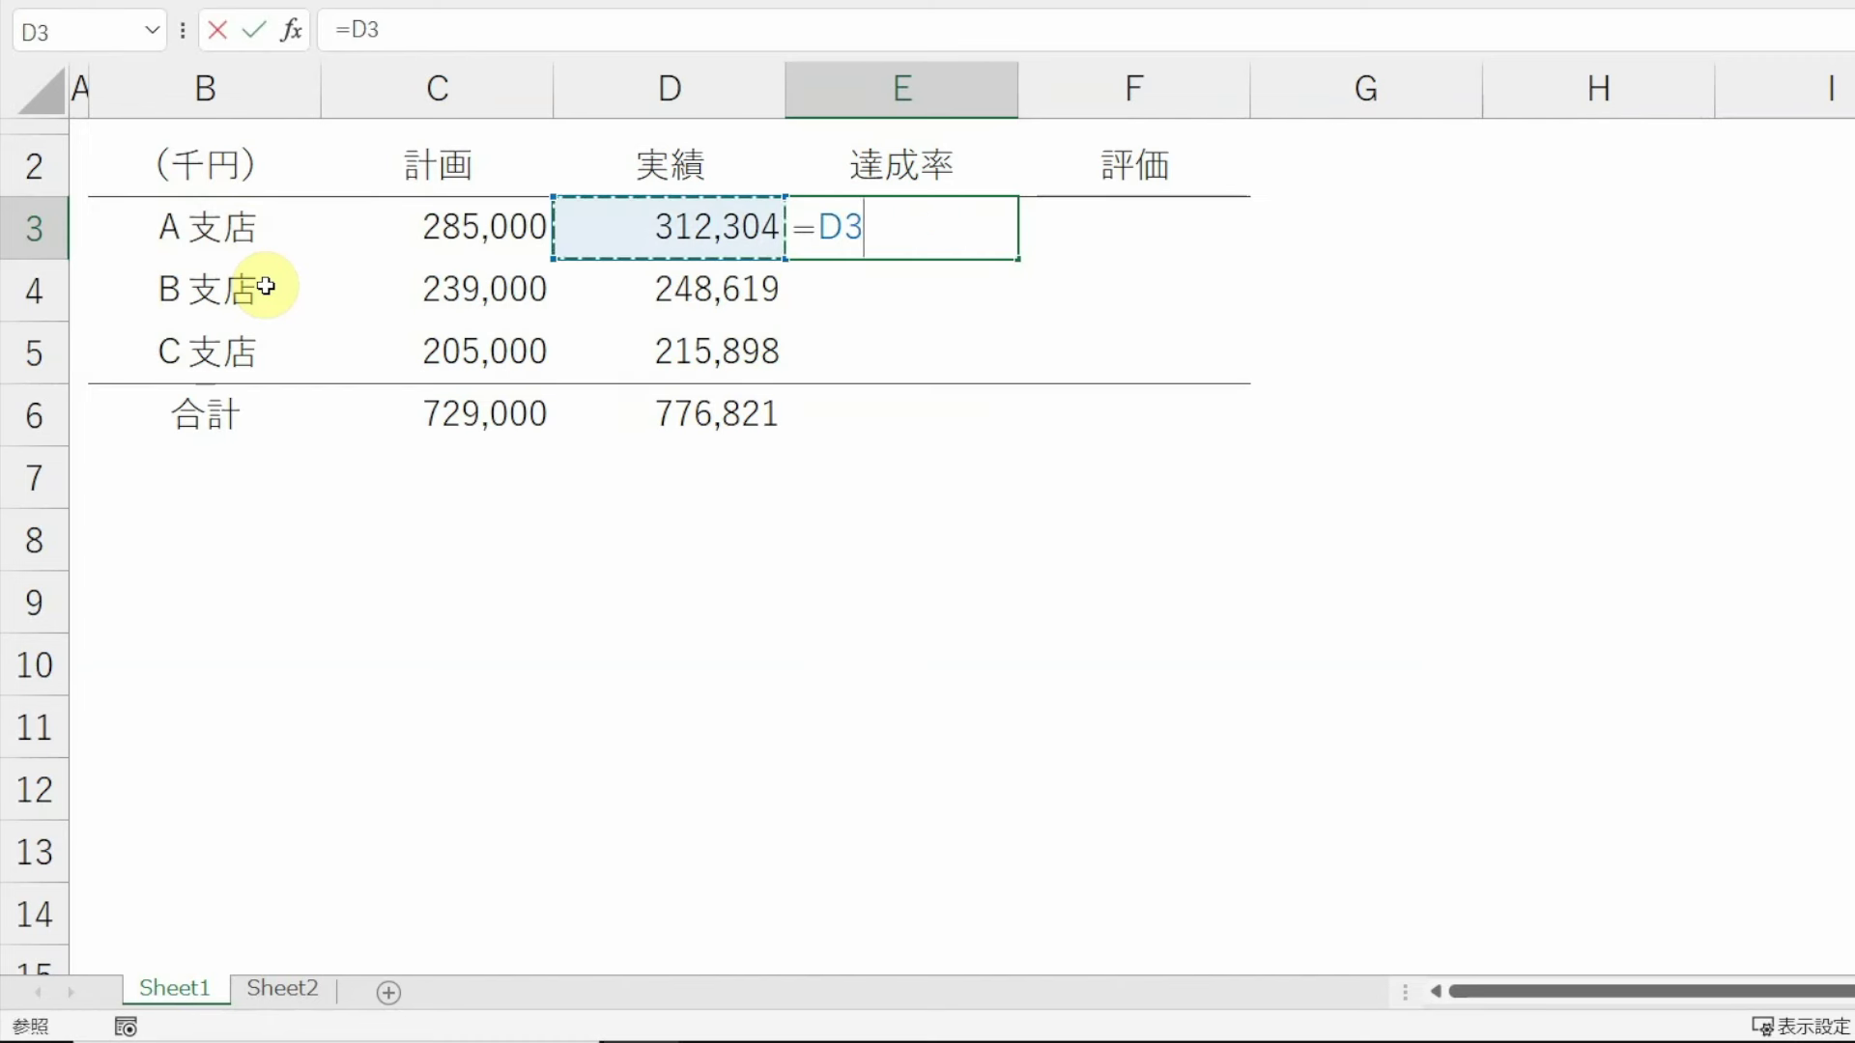
pyautogui.write('/')
pyautogui.press('Left')
pyautogui.press('Left')
pyautogui.press('Return')
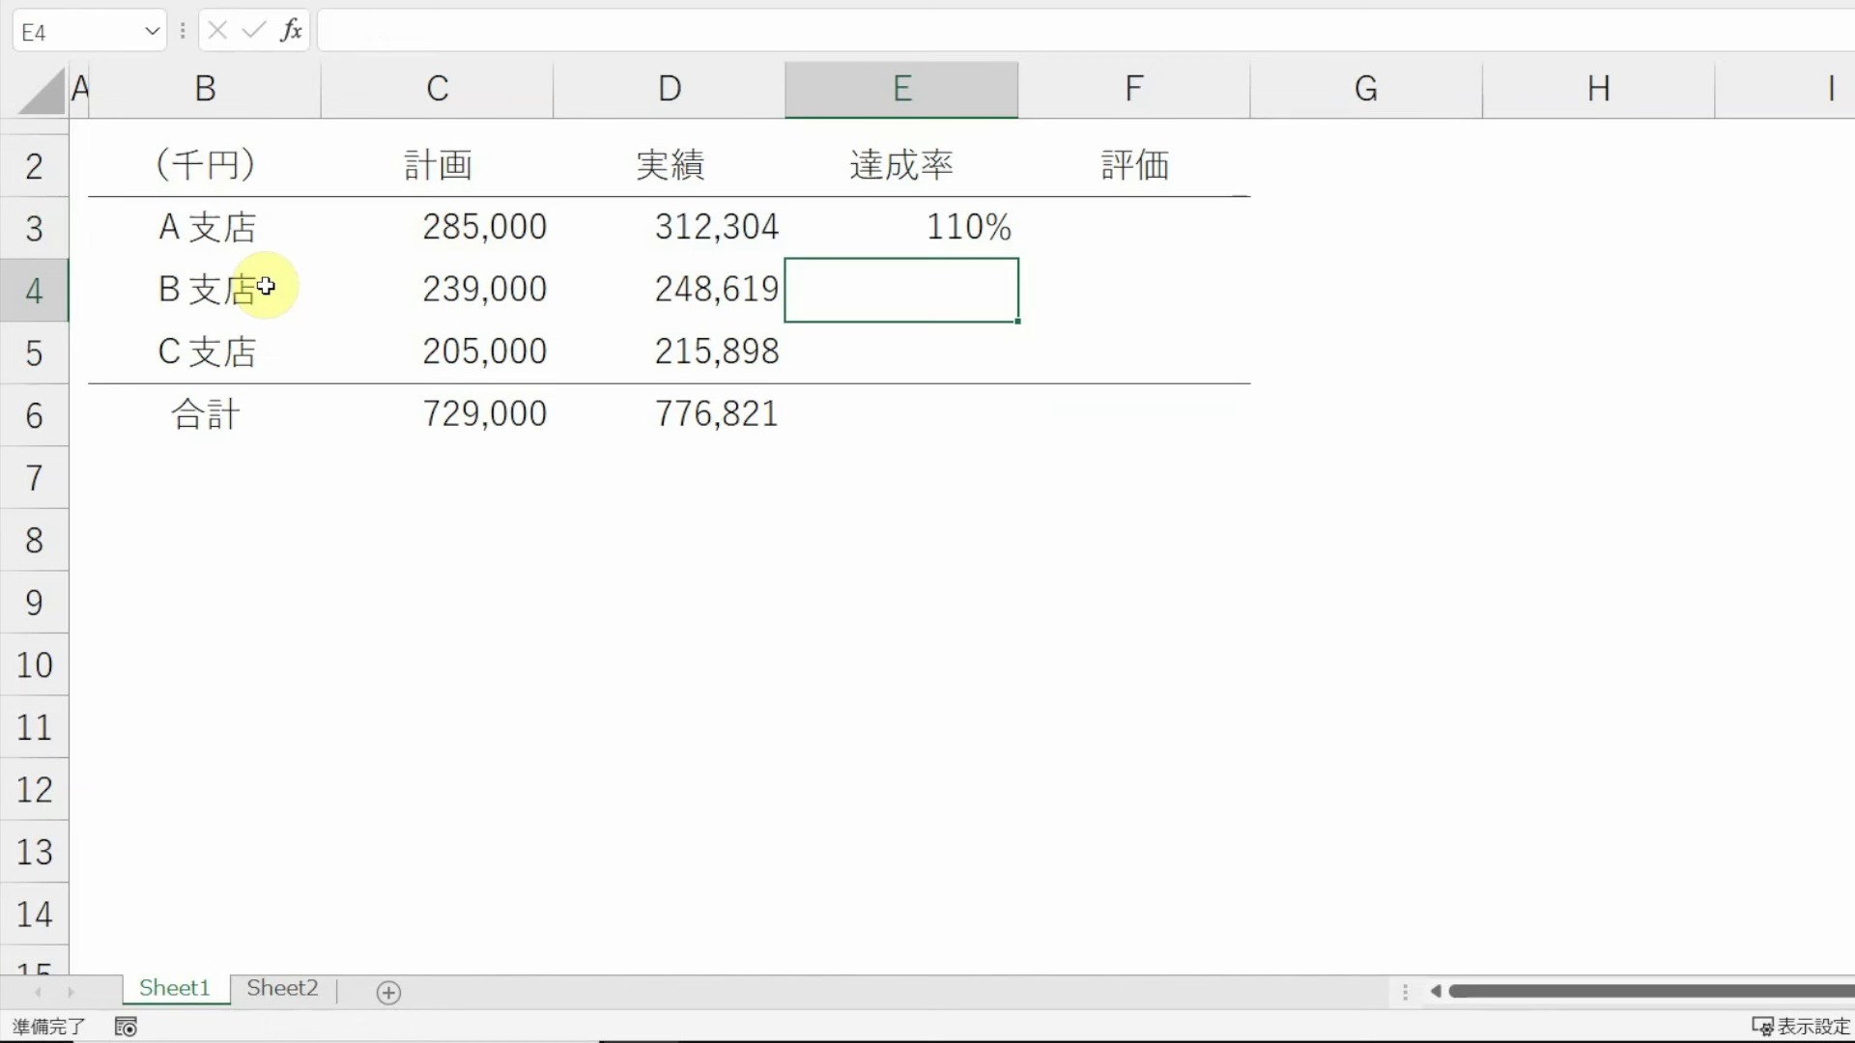
pyautogui.hotkey('ctrl', 'z')
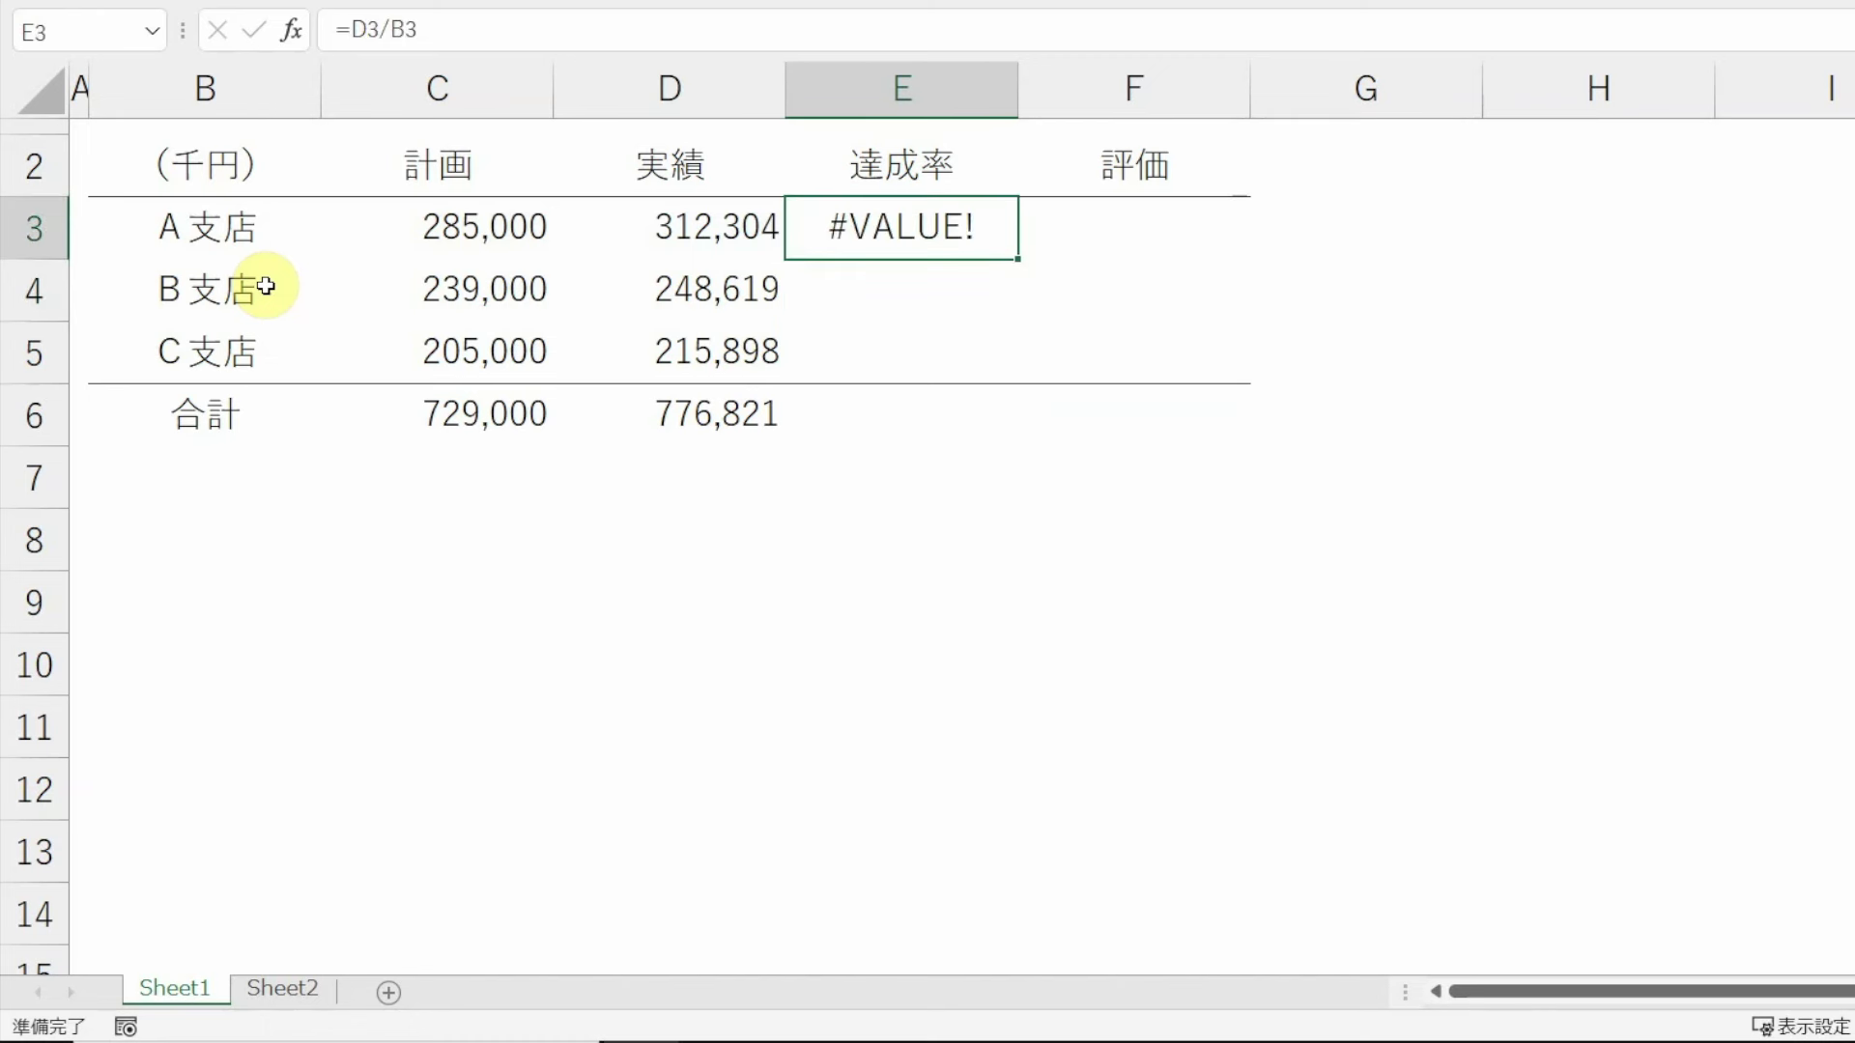
# - Retype only the column letter of the B3 reference in the E3 formula as c, and undo the edit
pyautogui.press('F2')
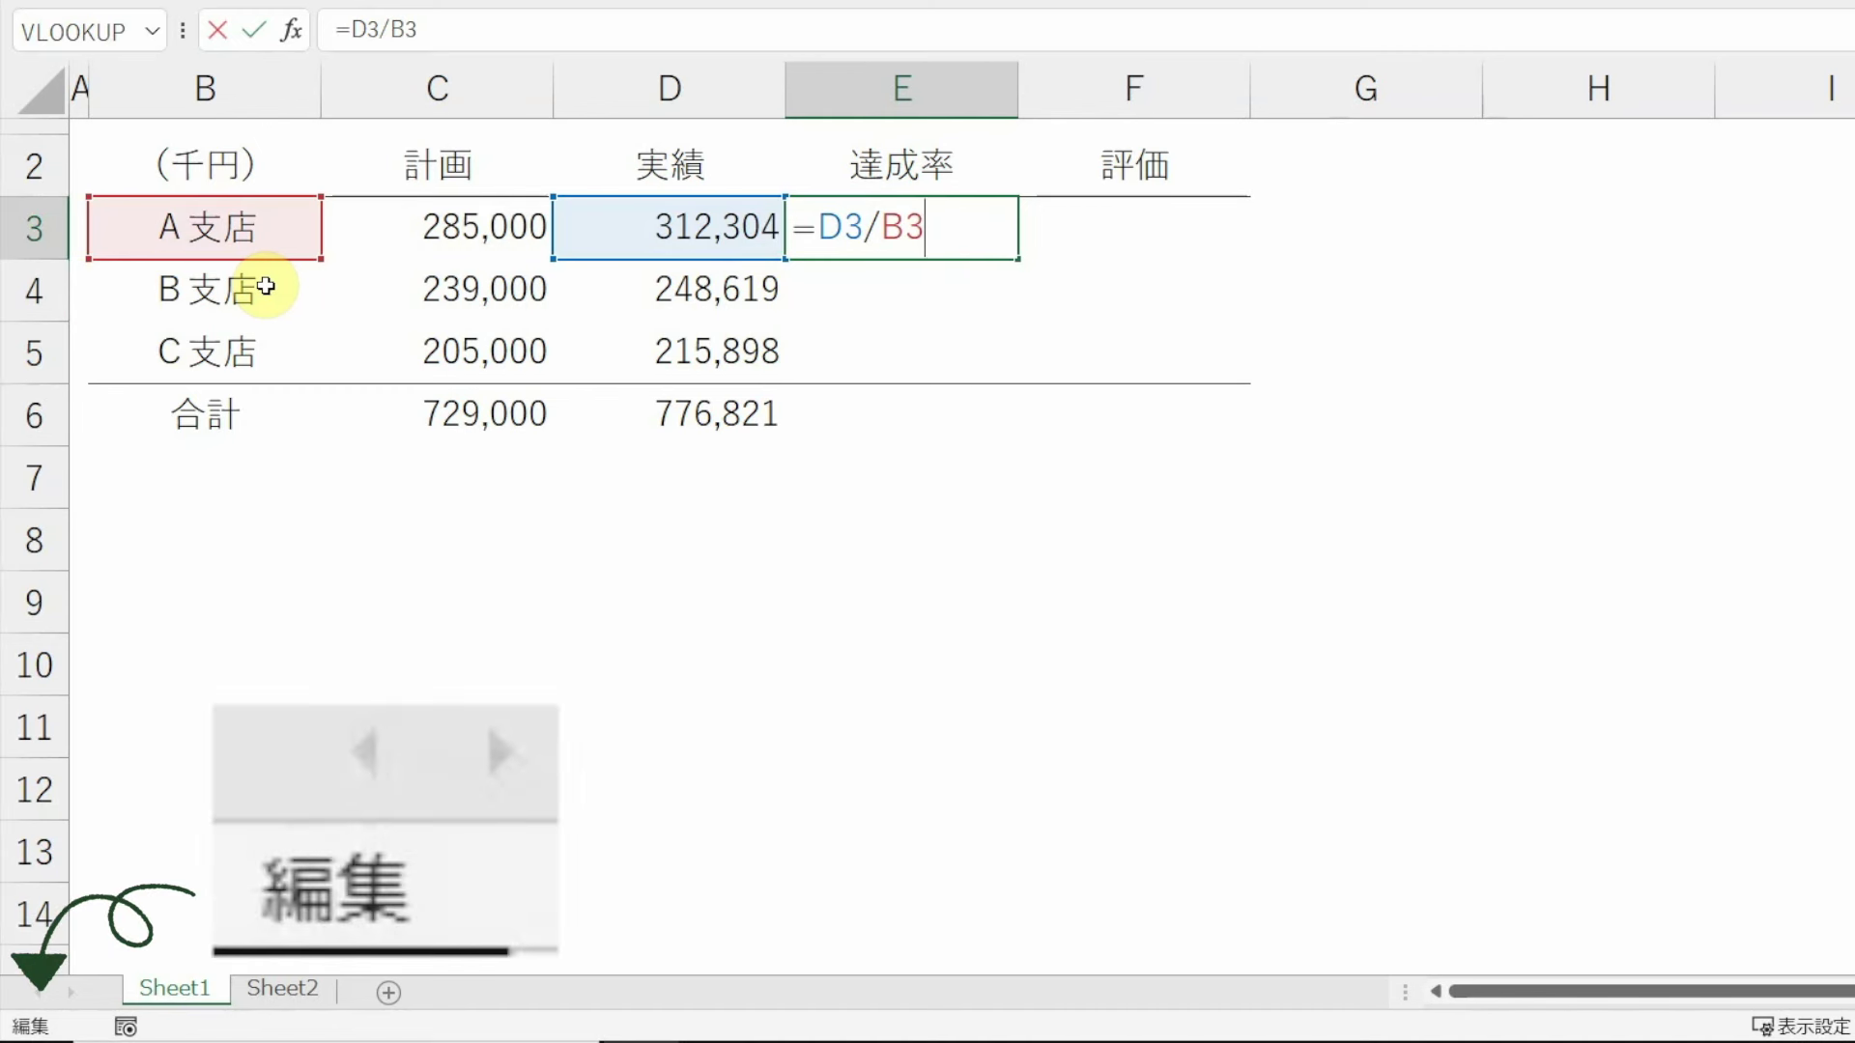
pyautogui.press('Left')
pyautogui.press('Left')
pyautogui.press('Left')
pyautogui.press('Left')
pyautogui.press('Left')
pyautogui.press('Right')
pyautogui.press('Right')
pyautogui.press('Right')
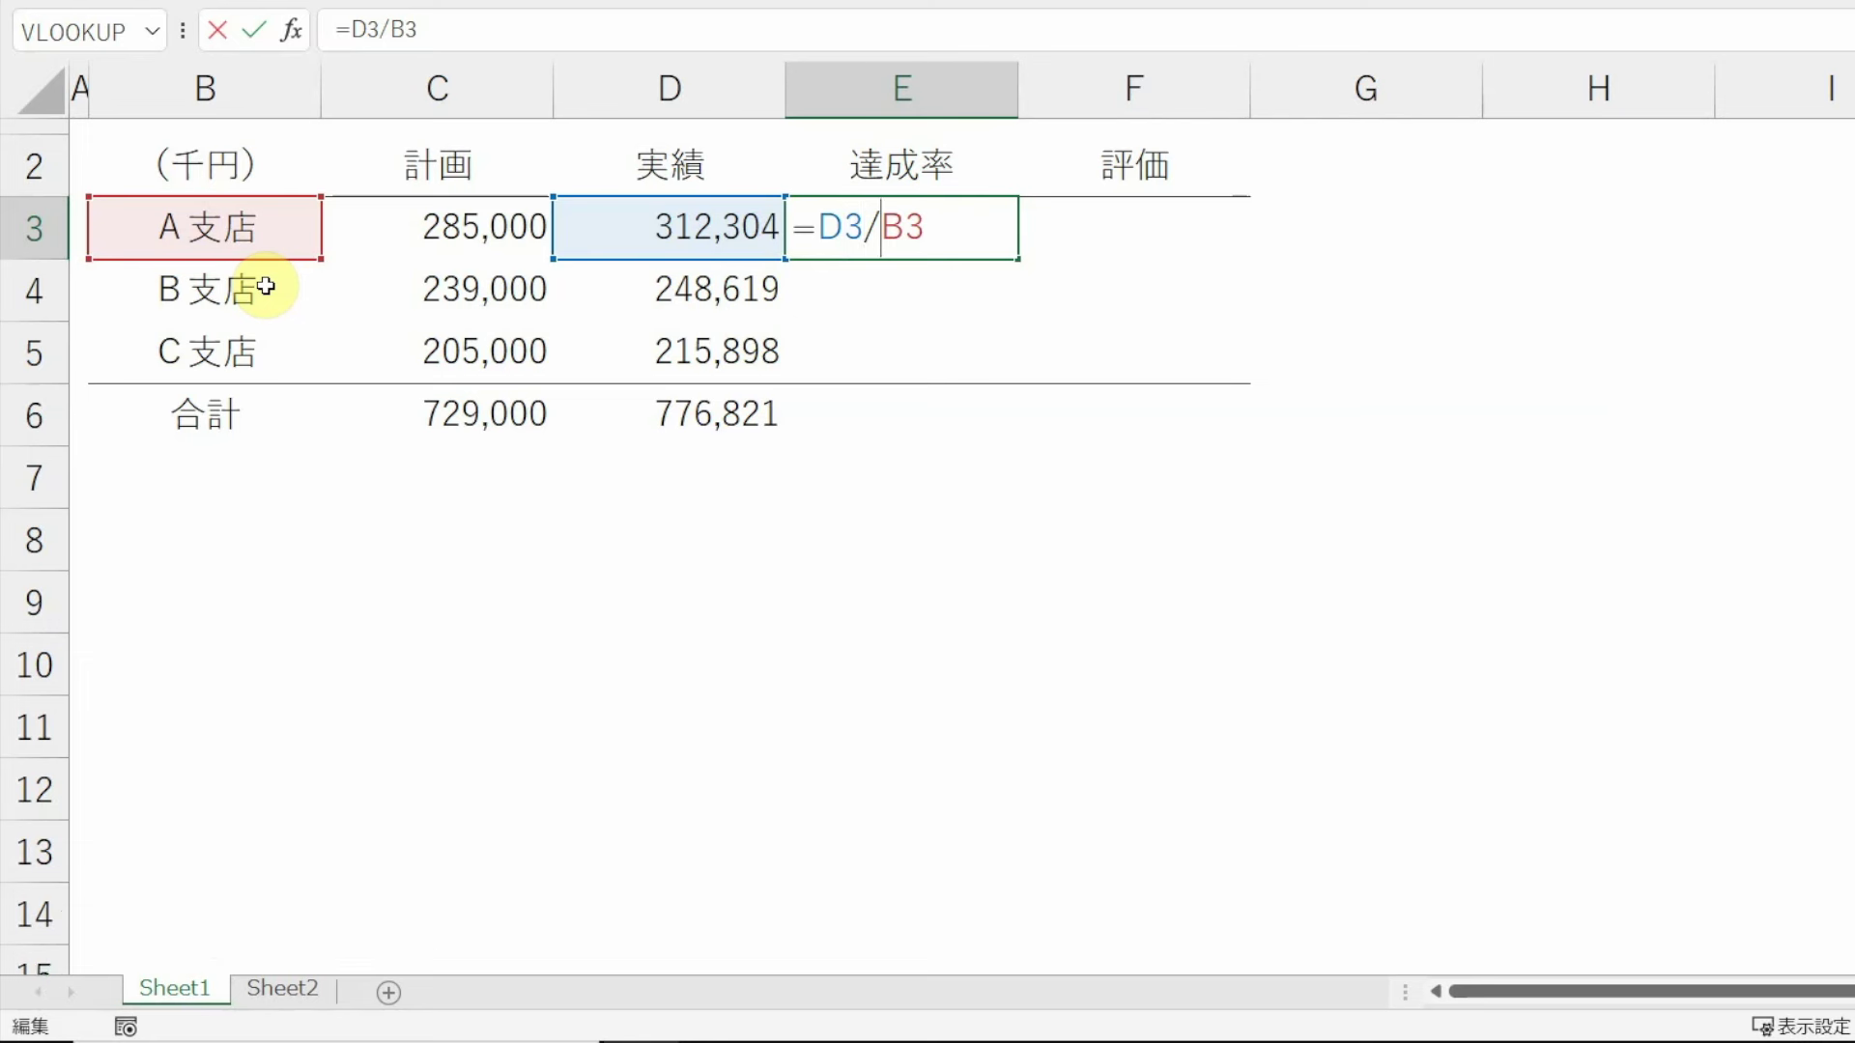
pyautogui.press('Delete')
pyautogui.write('c')
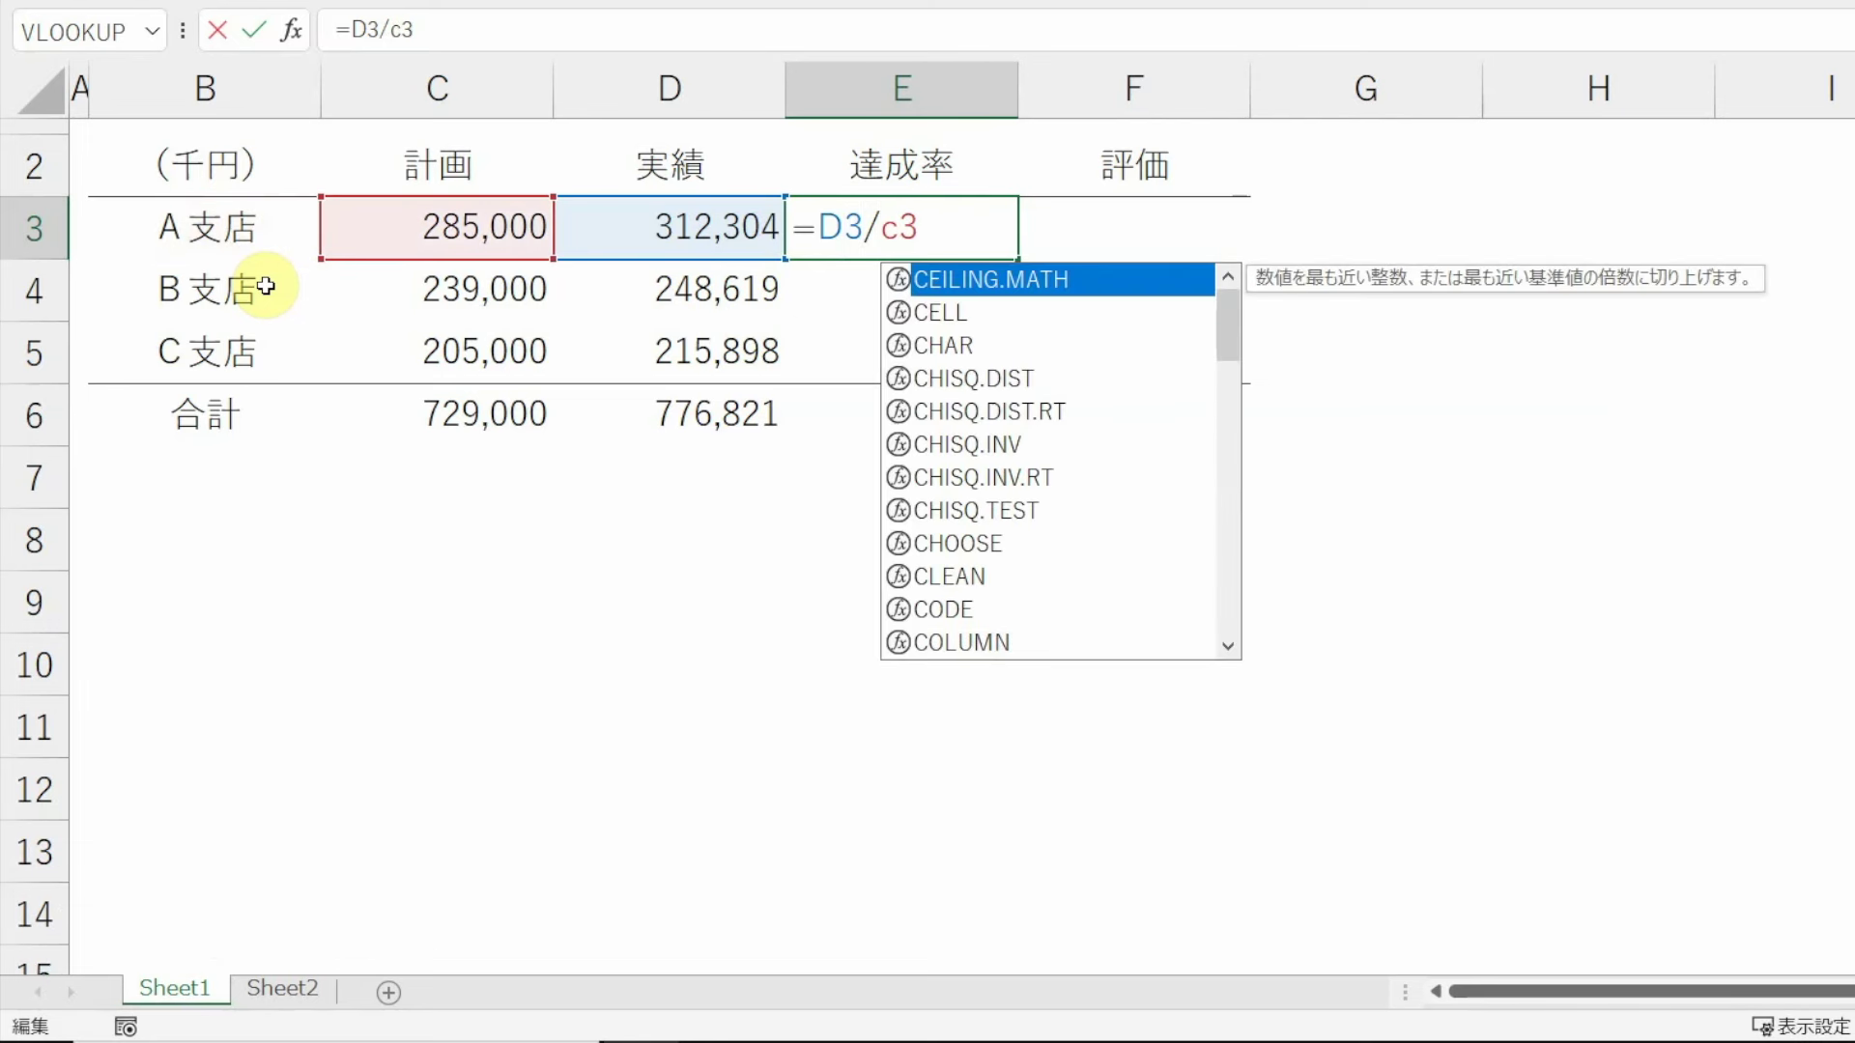
pyautogui.press('Right')
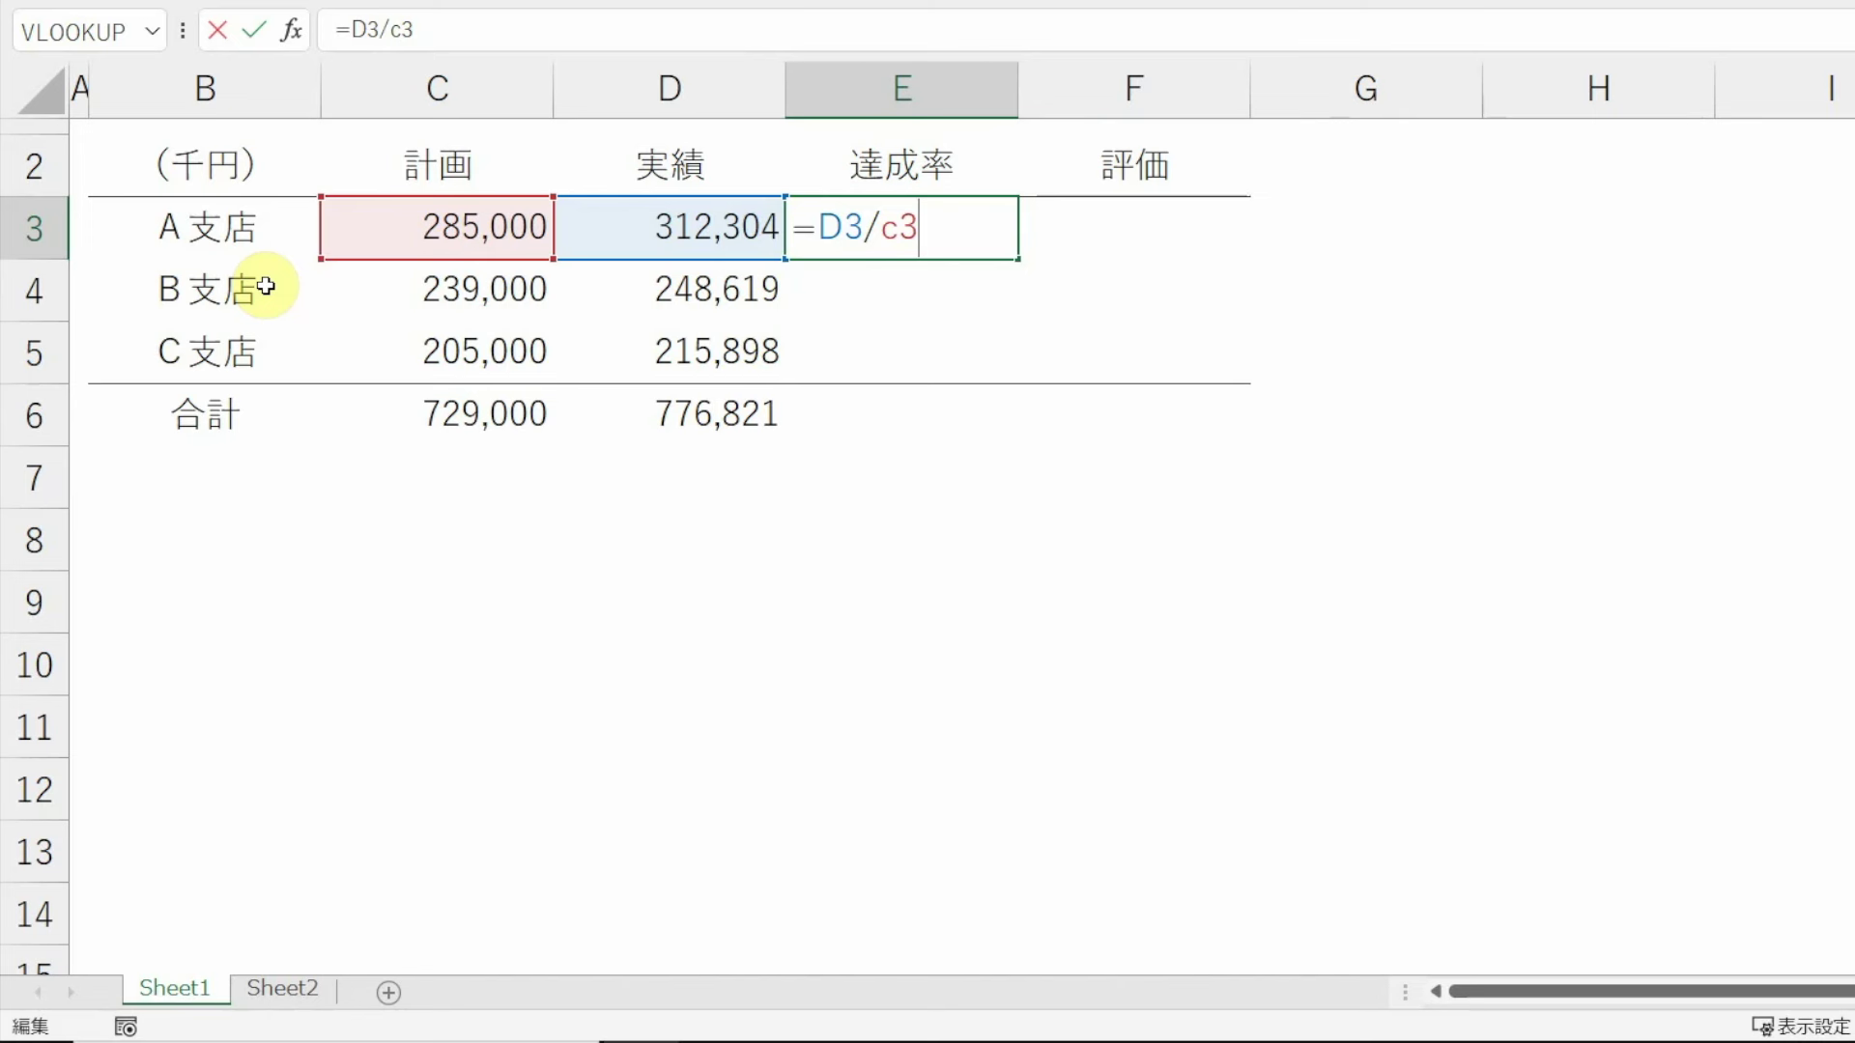
pyautogui.press('Return')
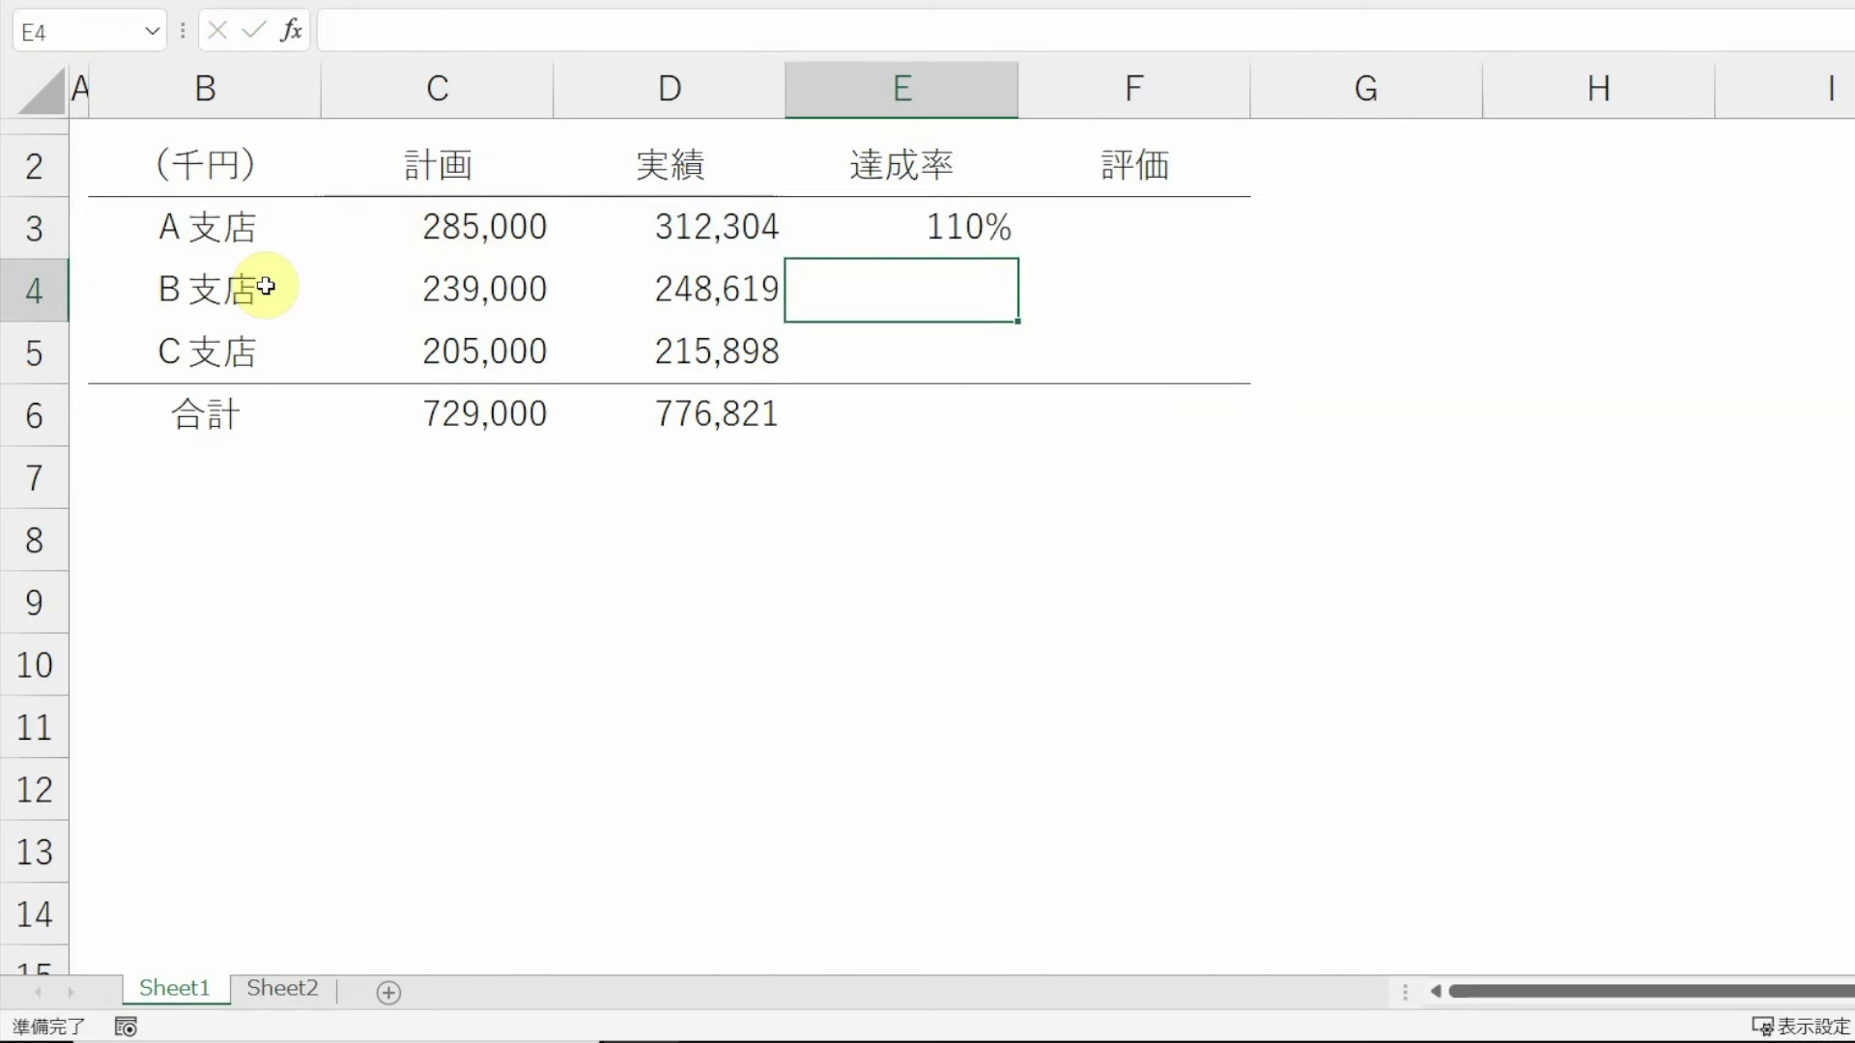
pyautogui.hotkey('ctrl', 'z')
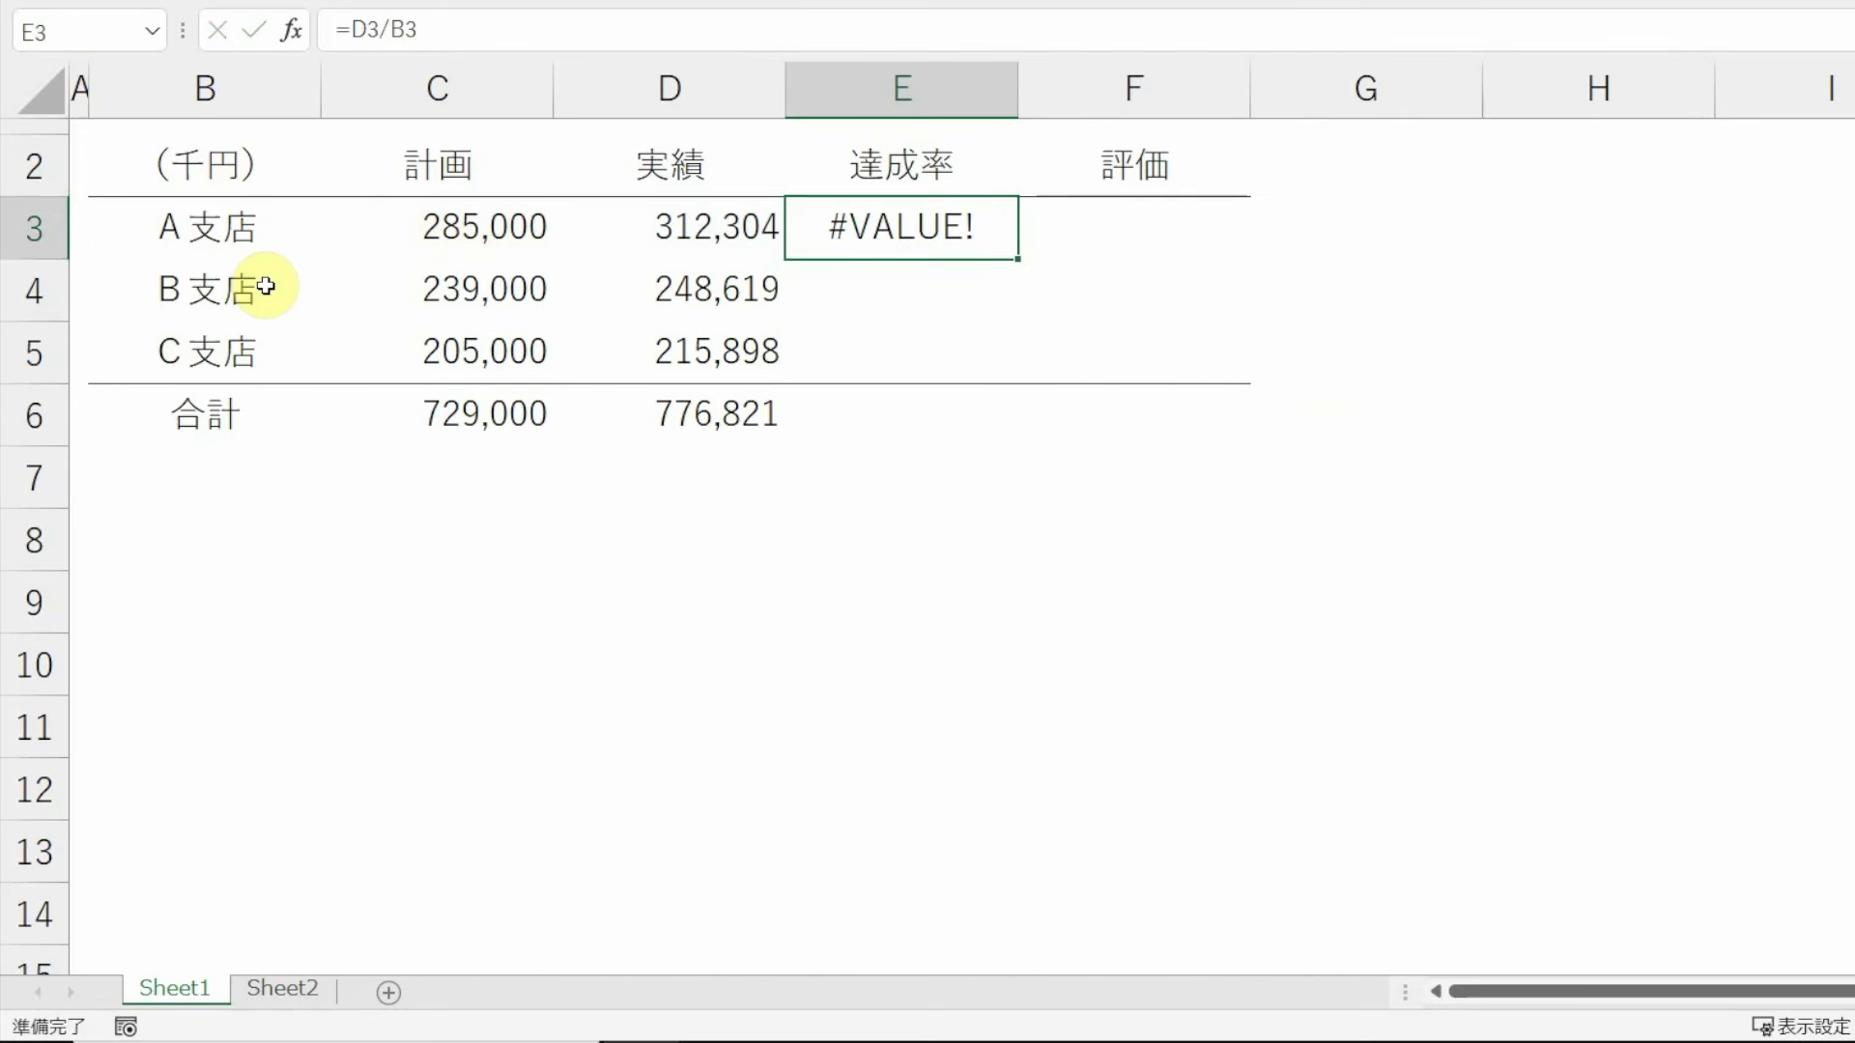
# - Replace the whole B3 reference in the E3 formula by picking cell C3 on the sheet, giving =D3/C3
pyautogui.press('F2')
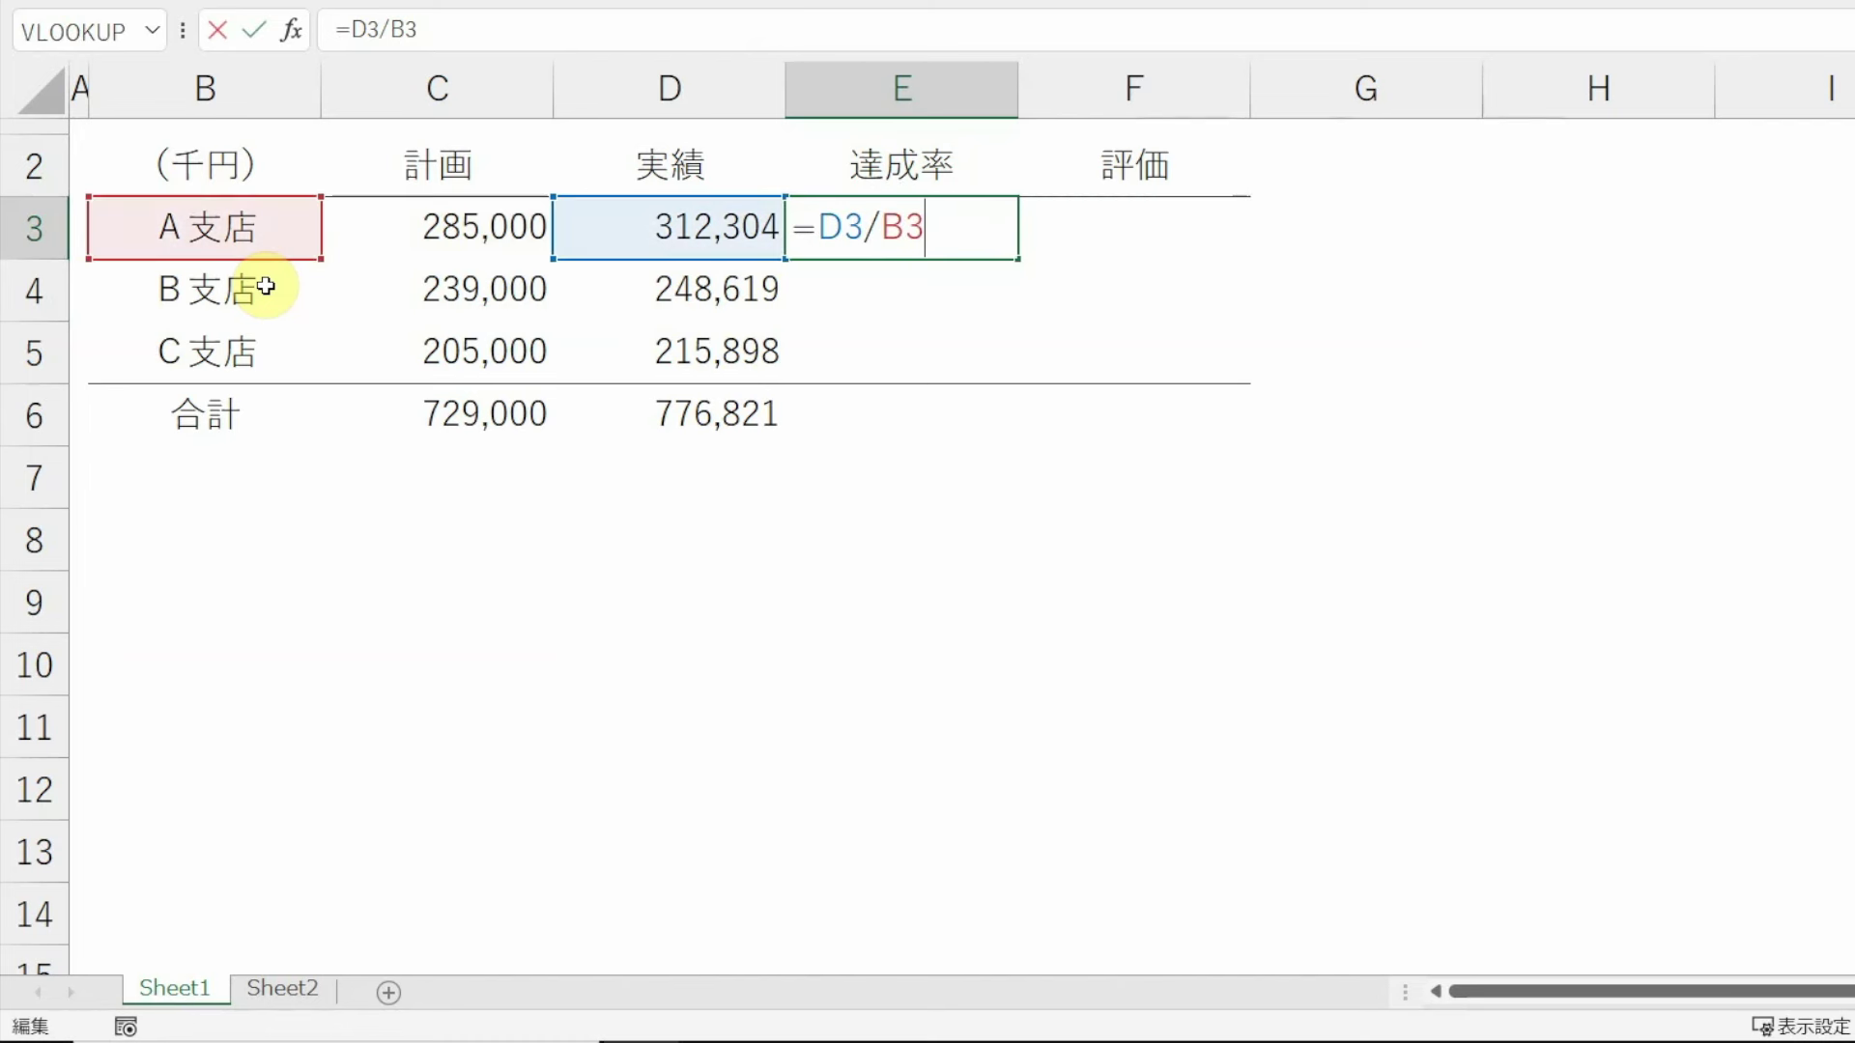
pyautogui.hotkey('shift', 'Left')
pyautogui.hotkey('shift', 'Left')
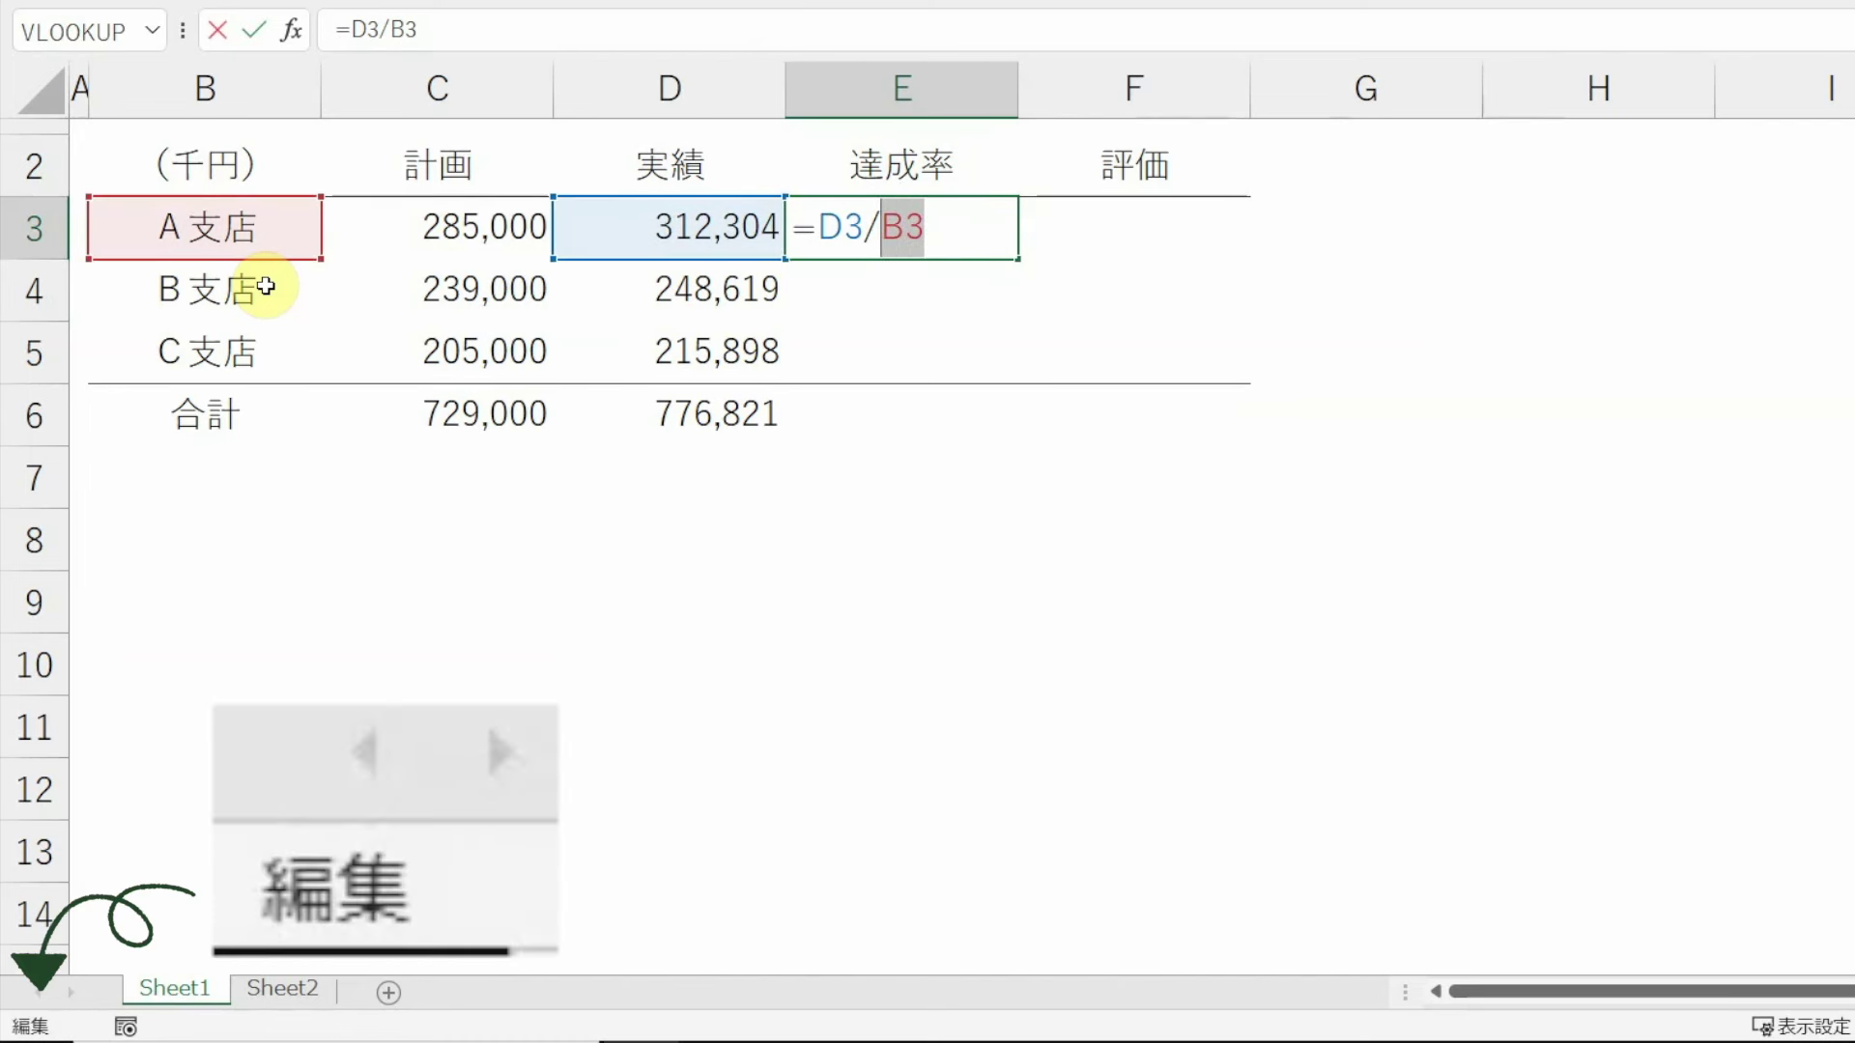
pyautogui.press('F2')
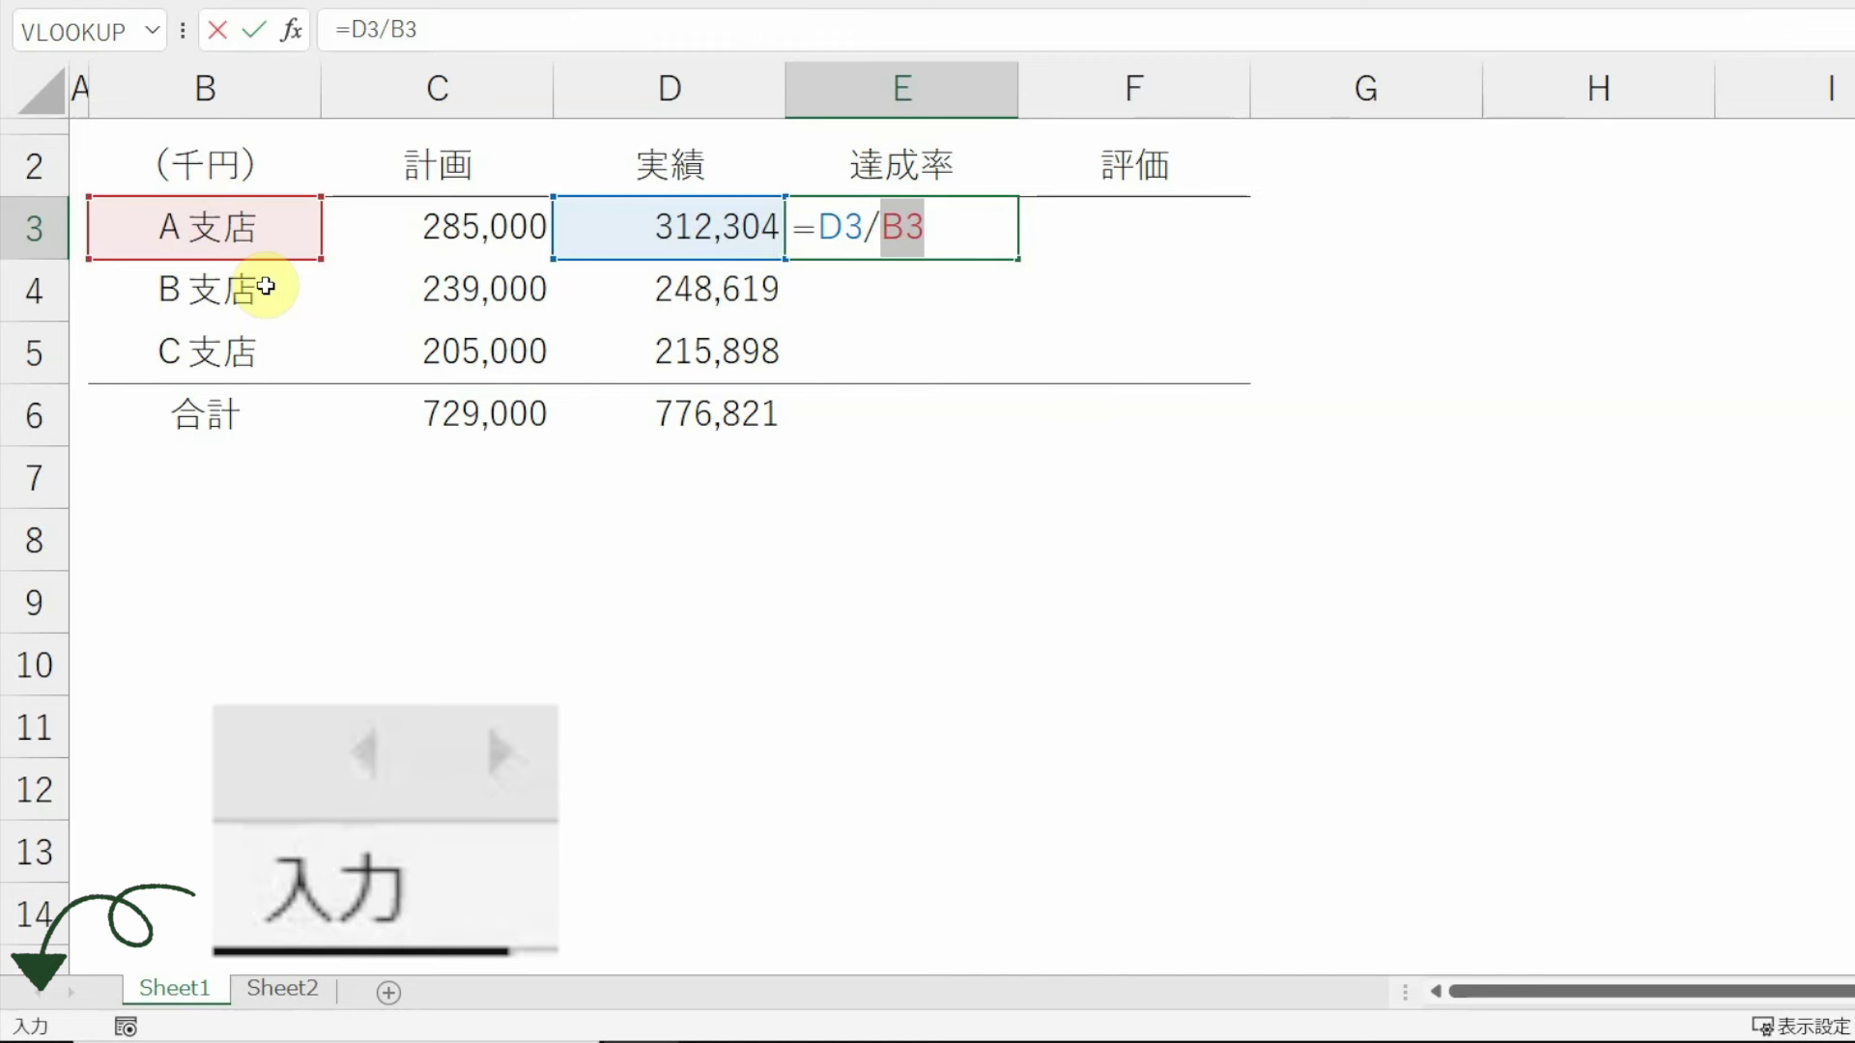
pyautogui.press('Right')
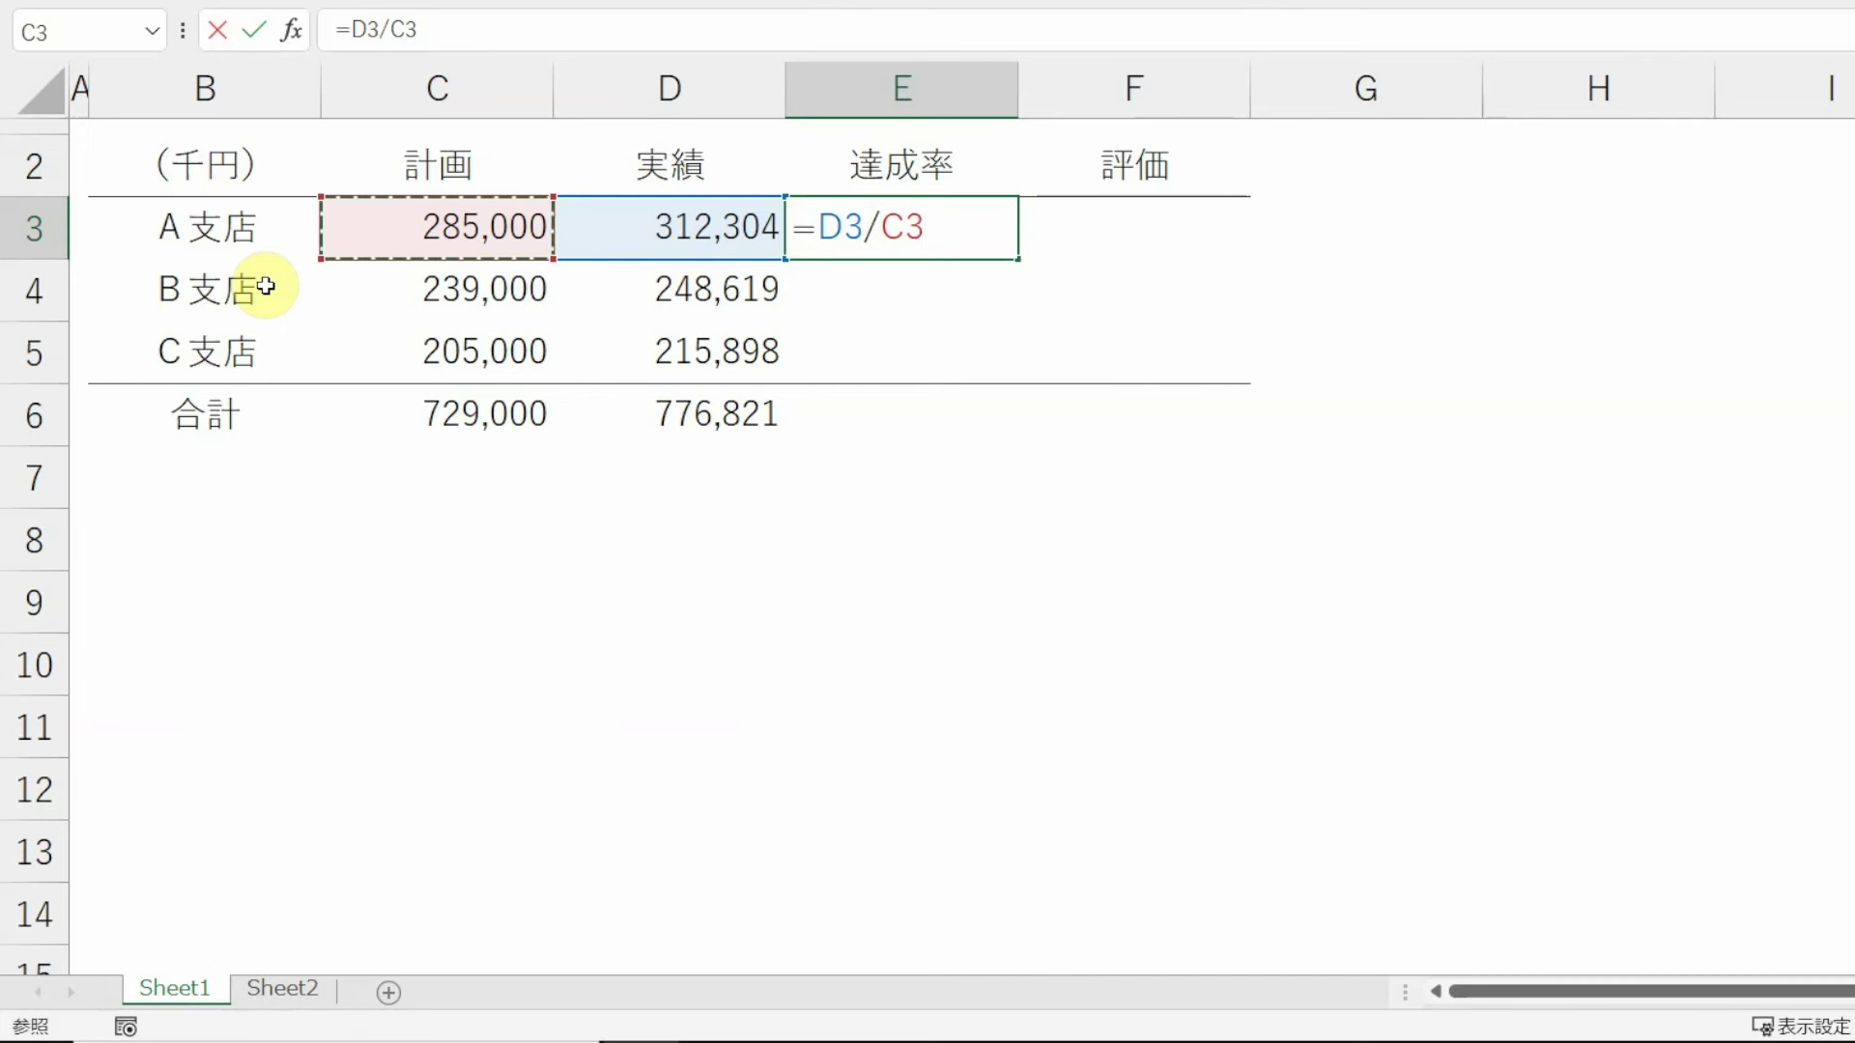
pyautogui.press('Return')
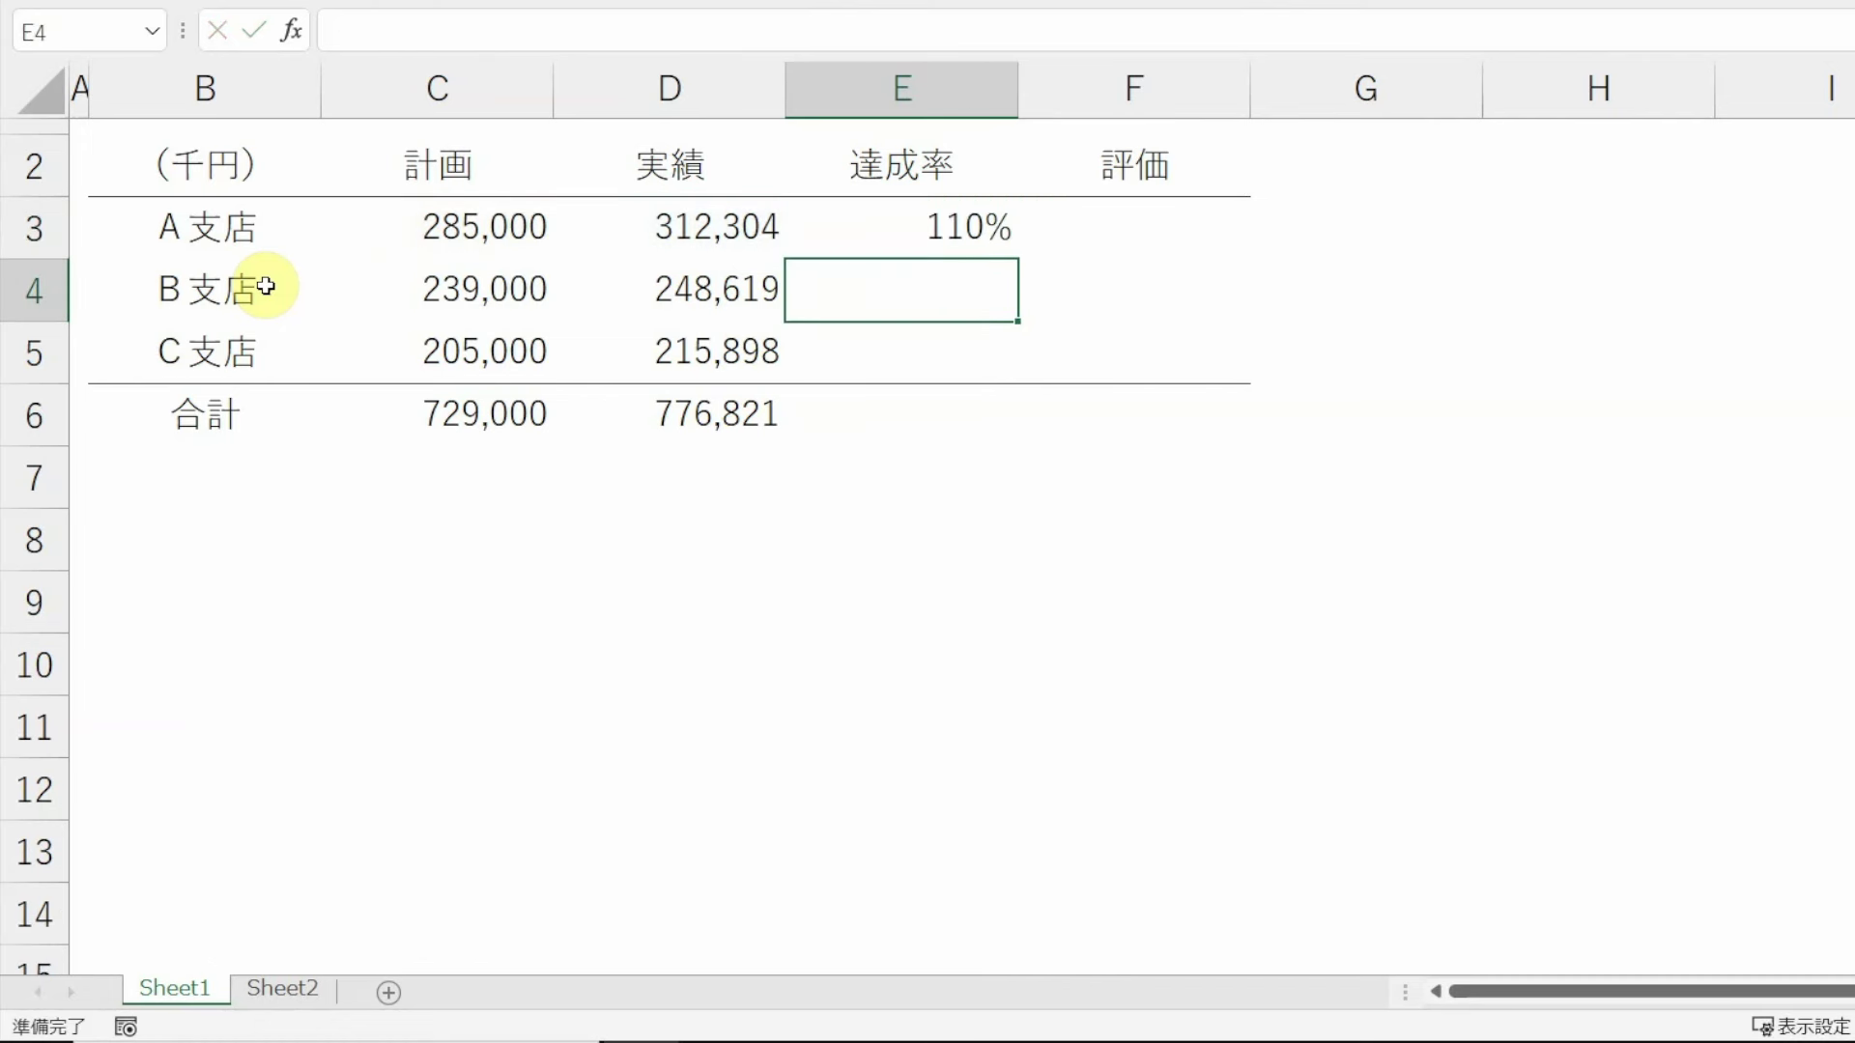
# - Fill the E3 formula down over the range E3:E6 and undo the fill, keeping the range selected
pyautogui.press('Up')
pyautogui.hotkey('shift', 'Down')
pyautogui.hotkey('shift', 'Down')
pyautogui.hotkey('shift', 'Down')
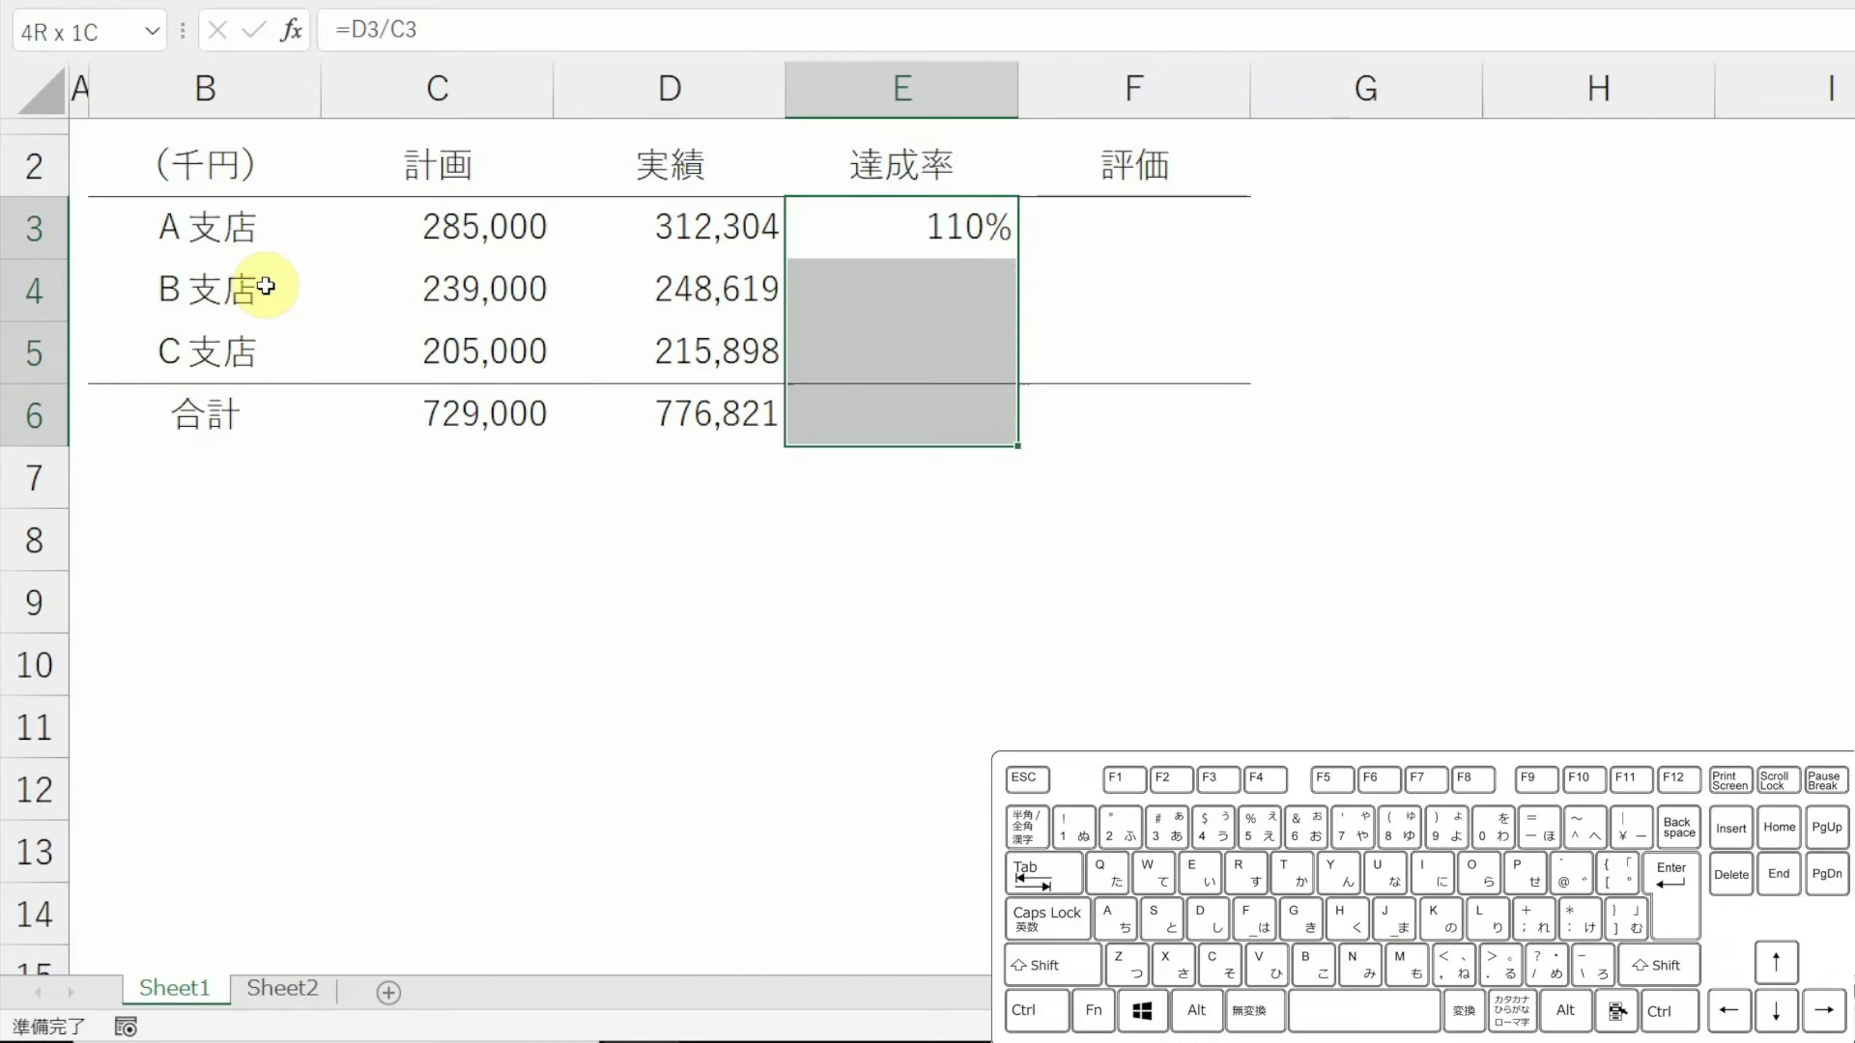
pyautogui.hotkey('ctrl', 'd')
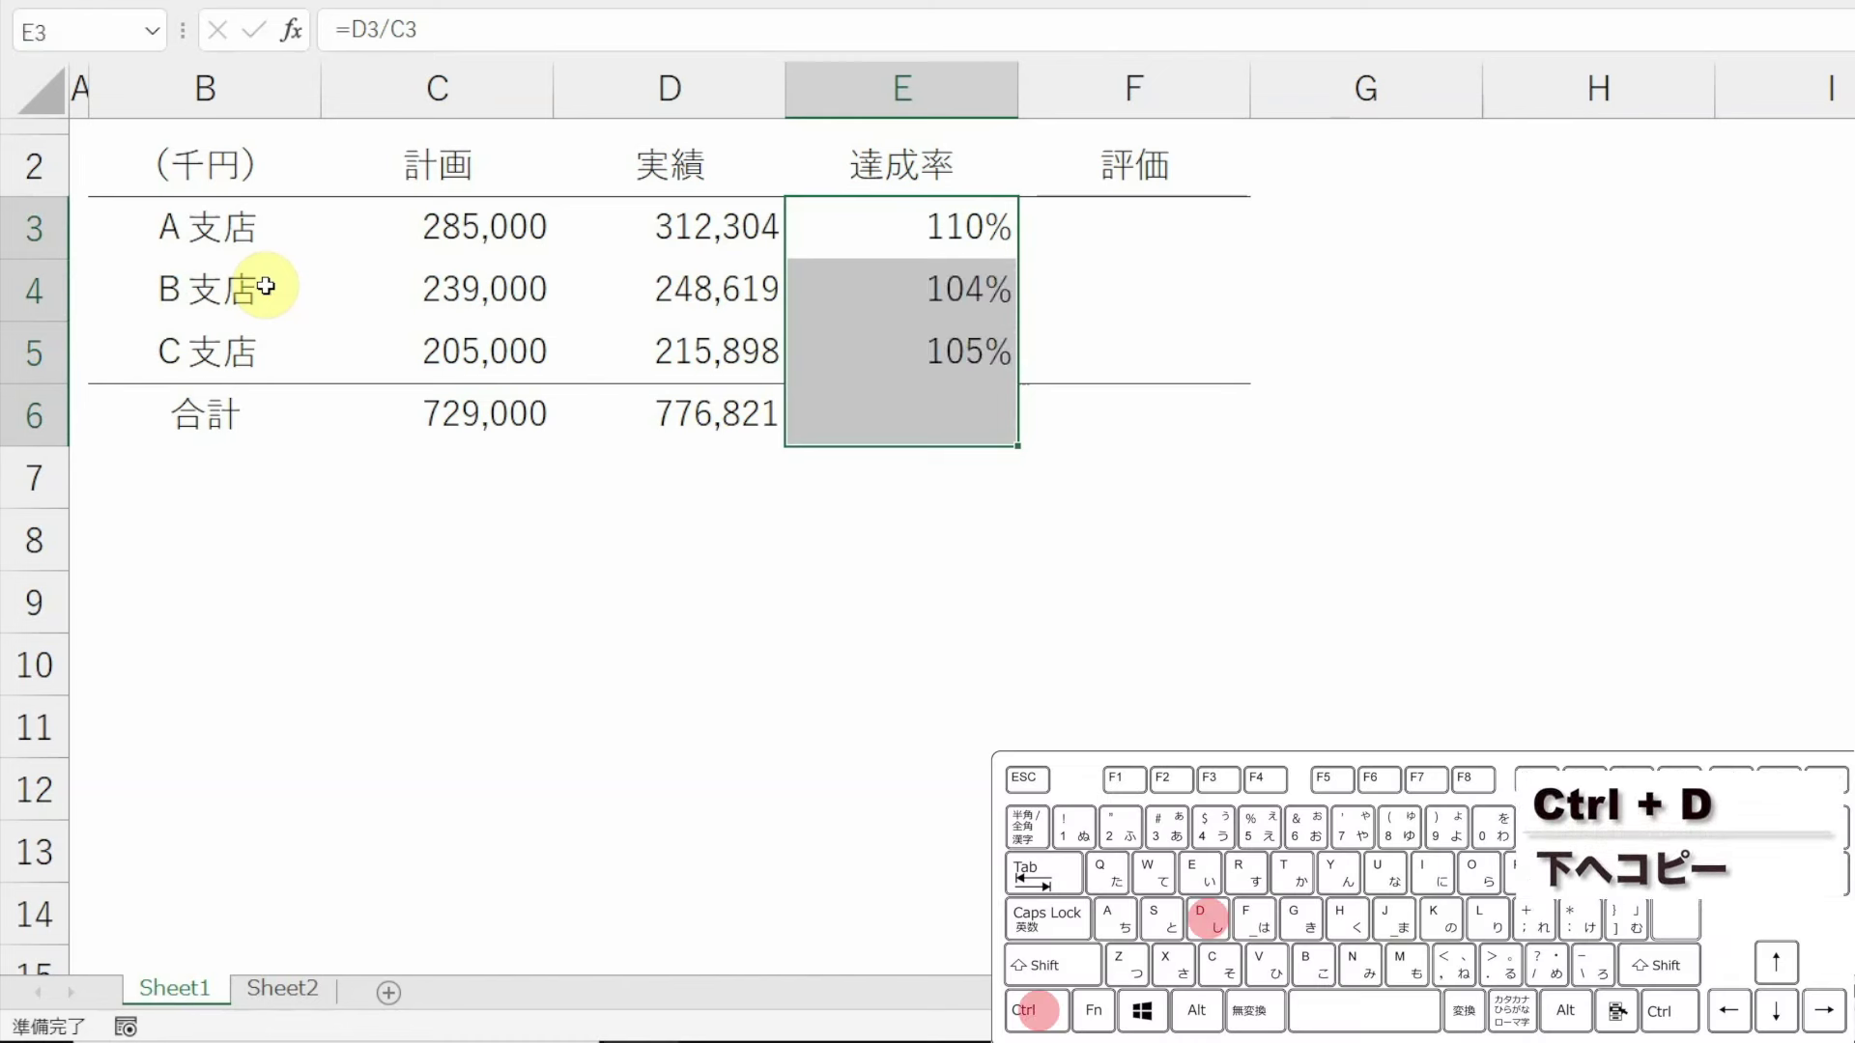
pyautogui.hotkey('ctrl', 'z')
# - Enter the active cell's formula =D3/C3 into all selected cells E3:E6 at once
pyautogui.press('F2')
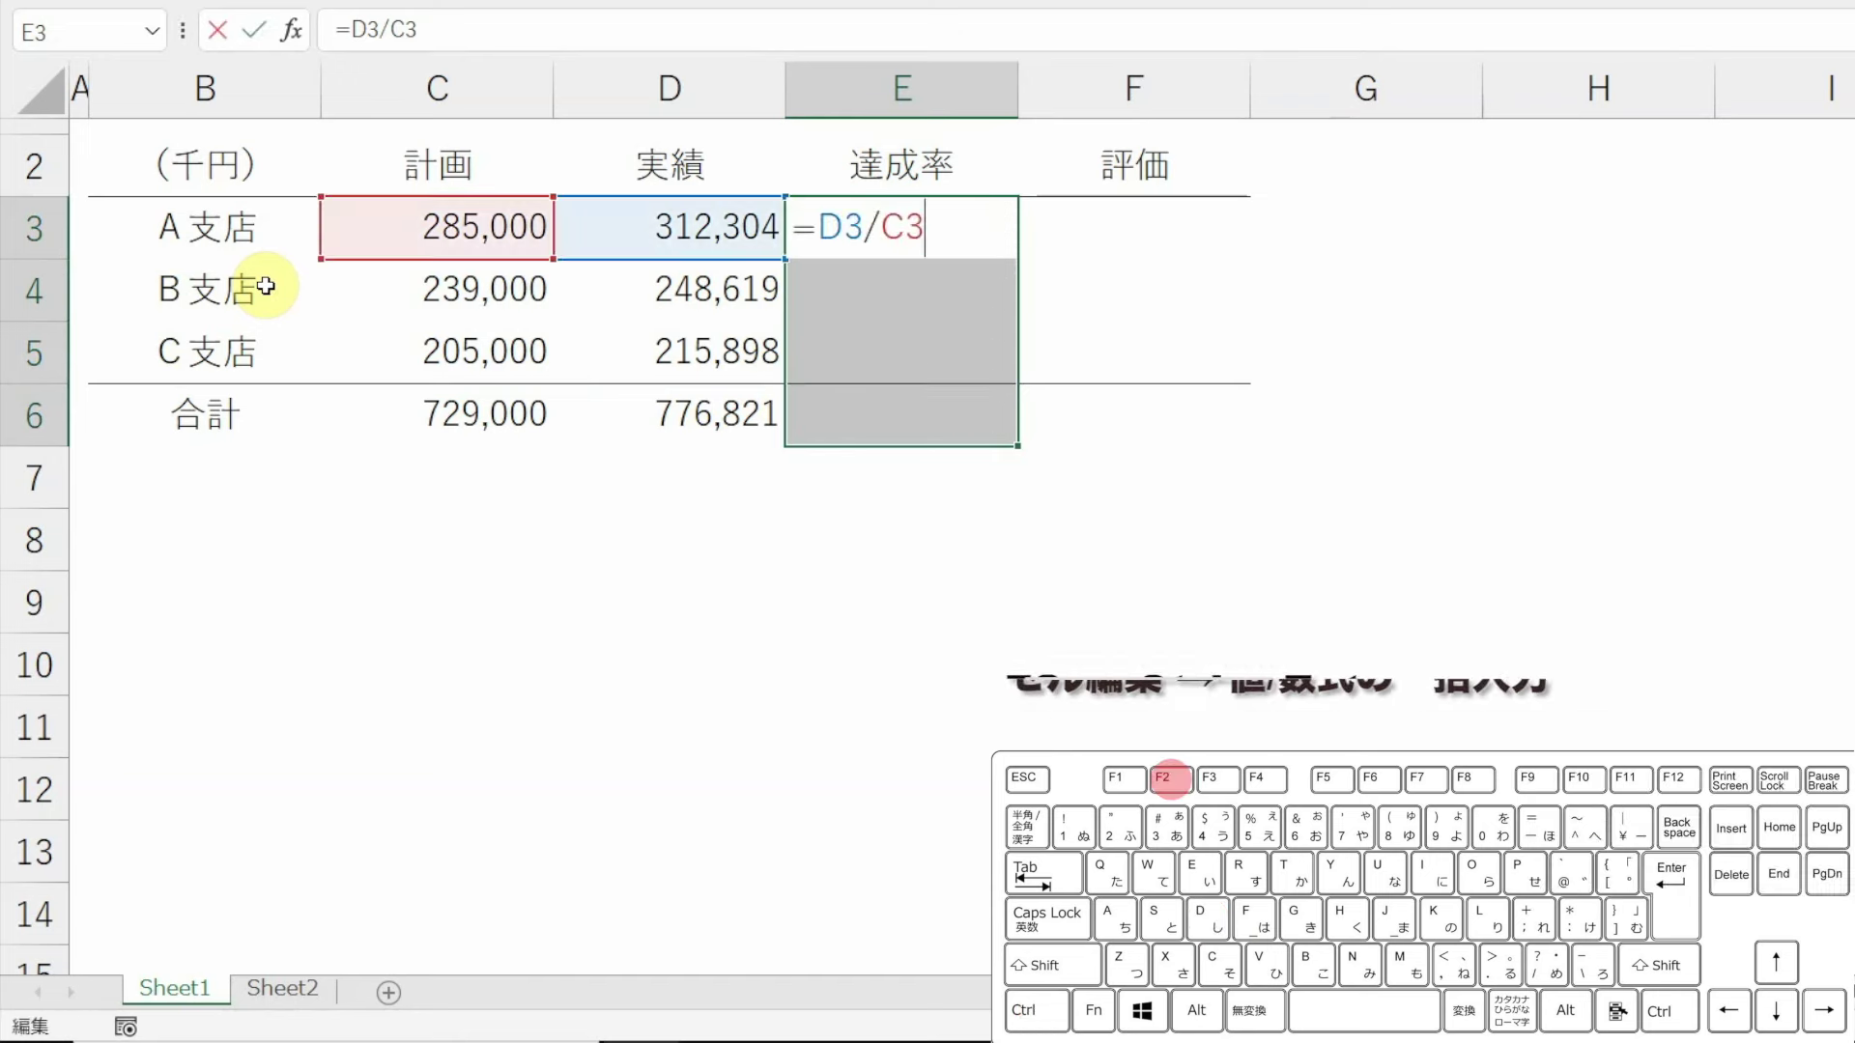
pyautogui.hotkey('ctrl', 'Return')
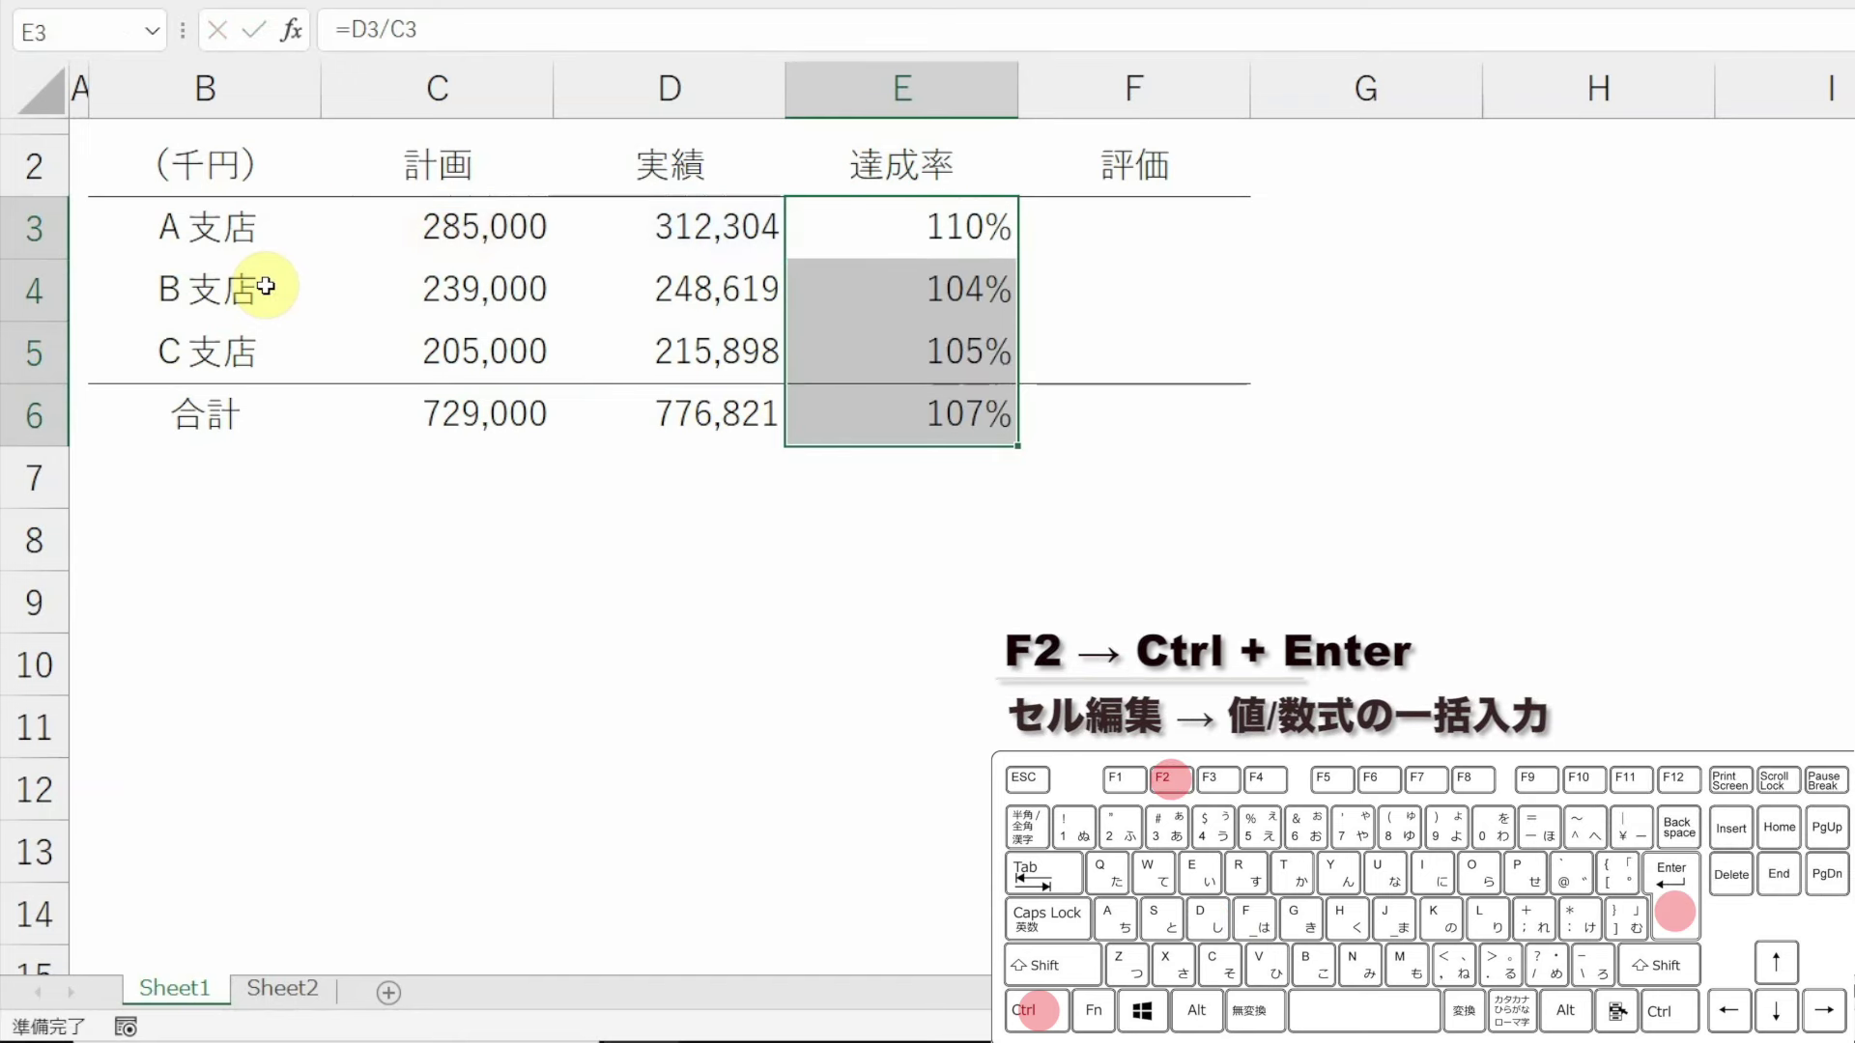
# - Start an IF formula in the first 評価 cell, F3, with the condition E3>=105%
pyautogui.press('Right')
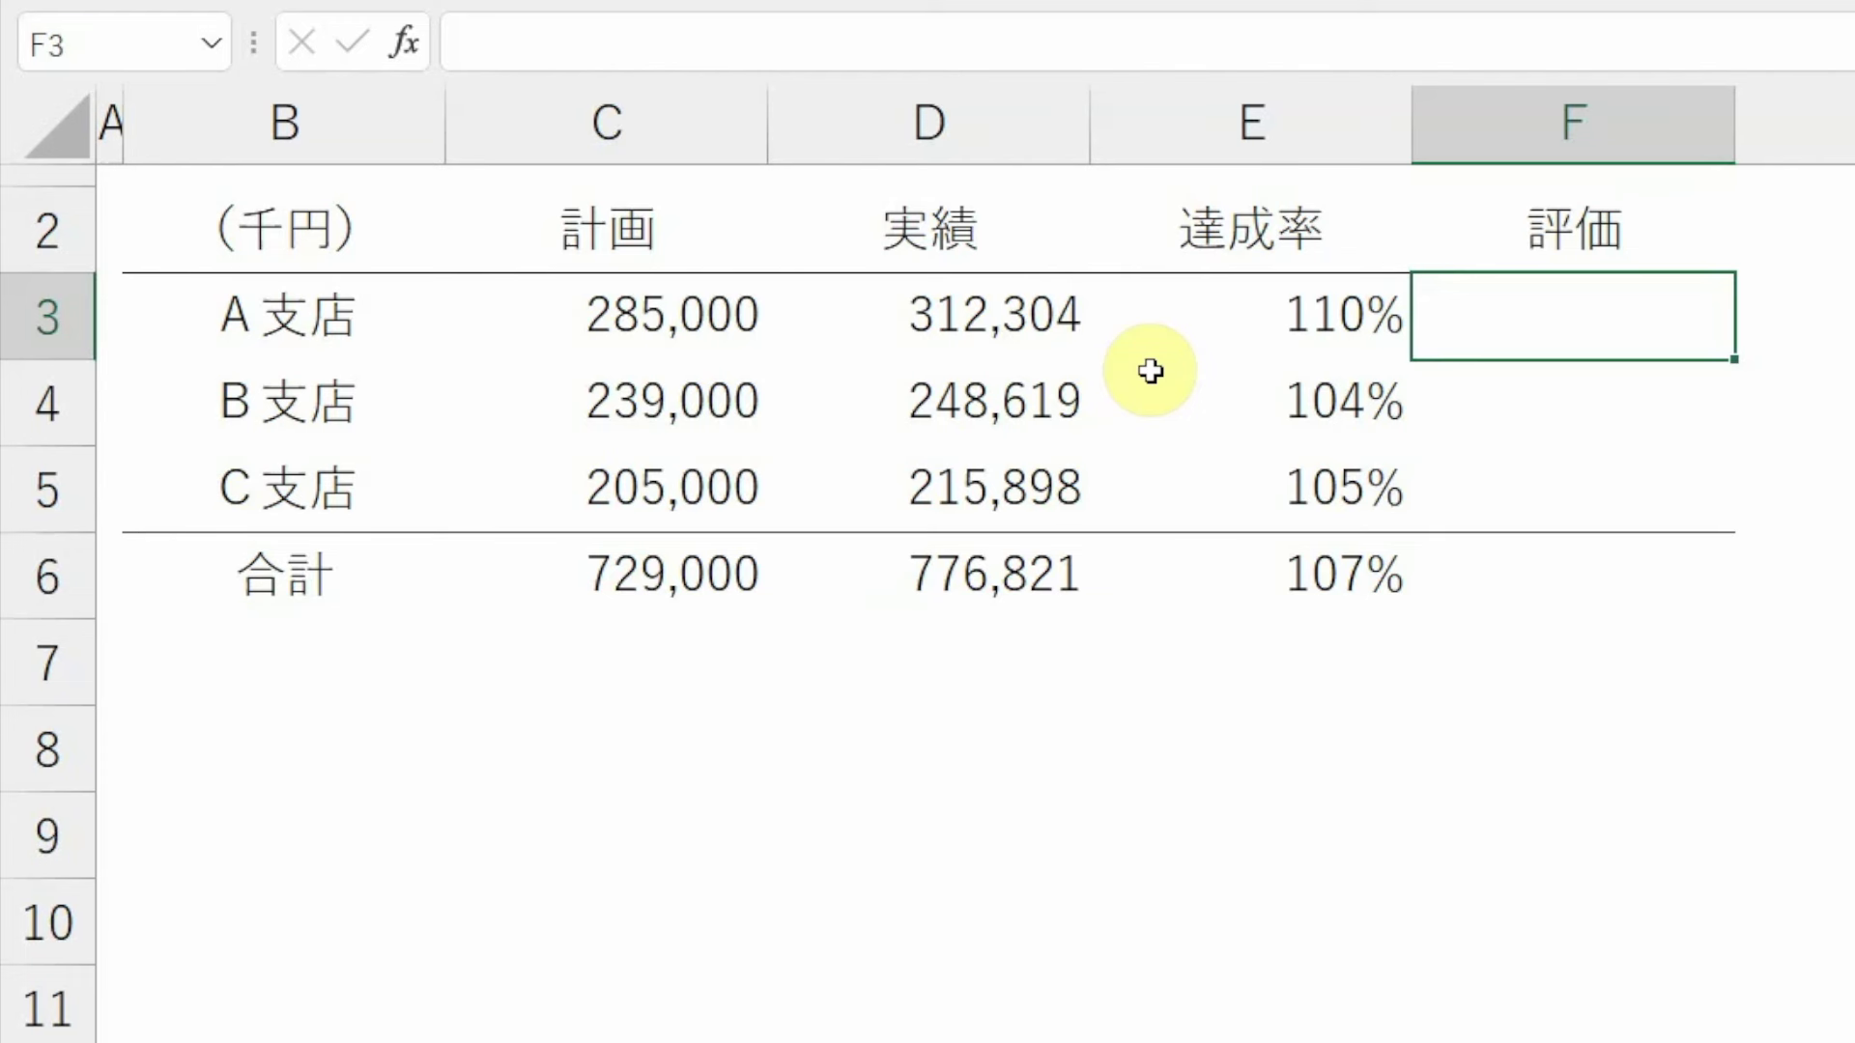
pyautogui.write('=i')
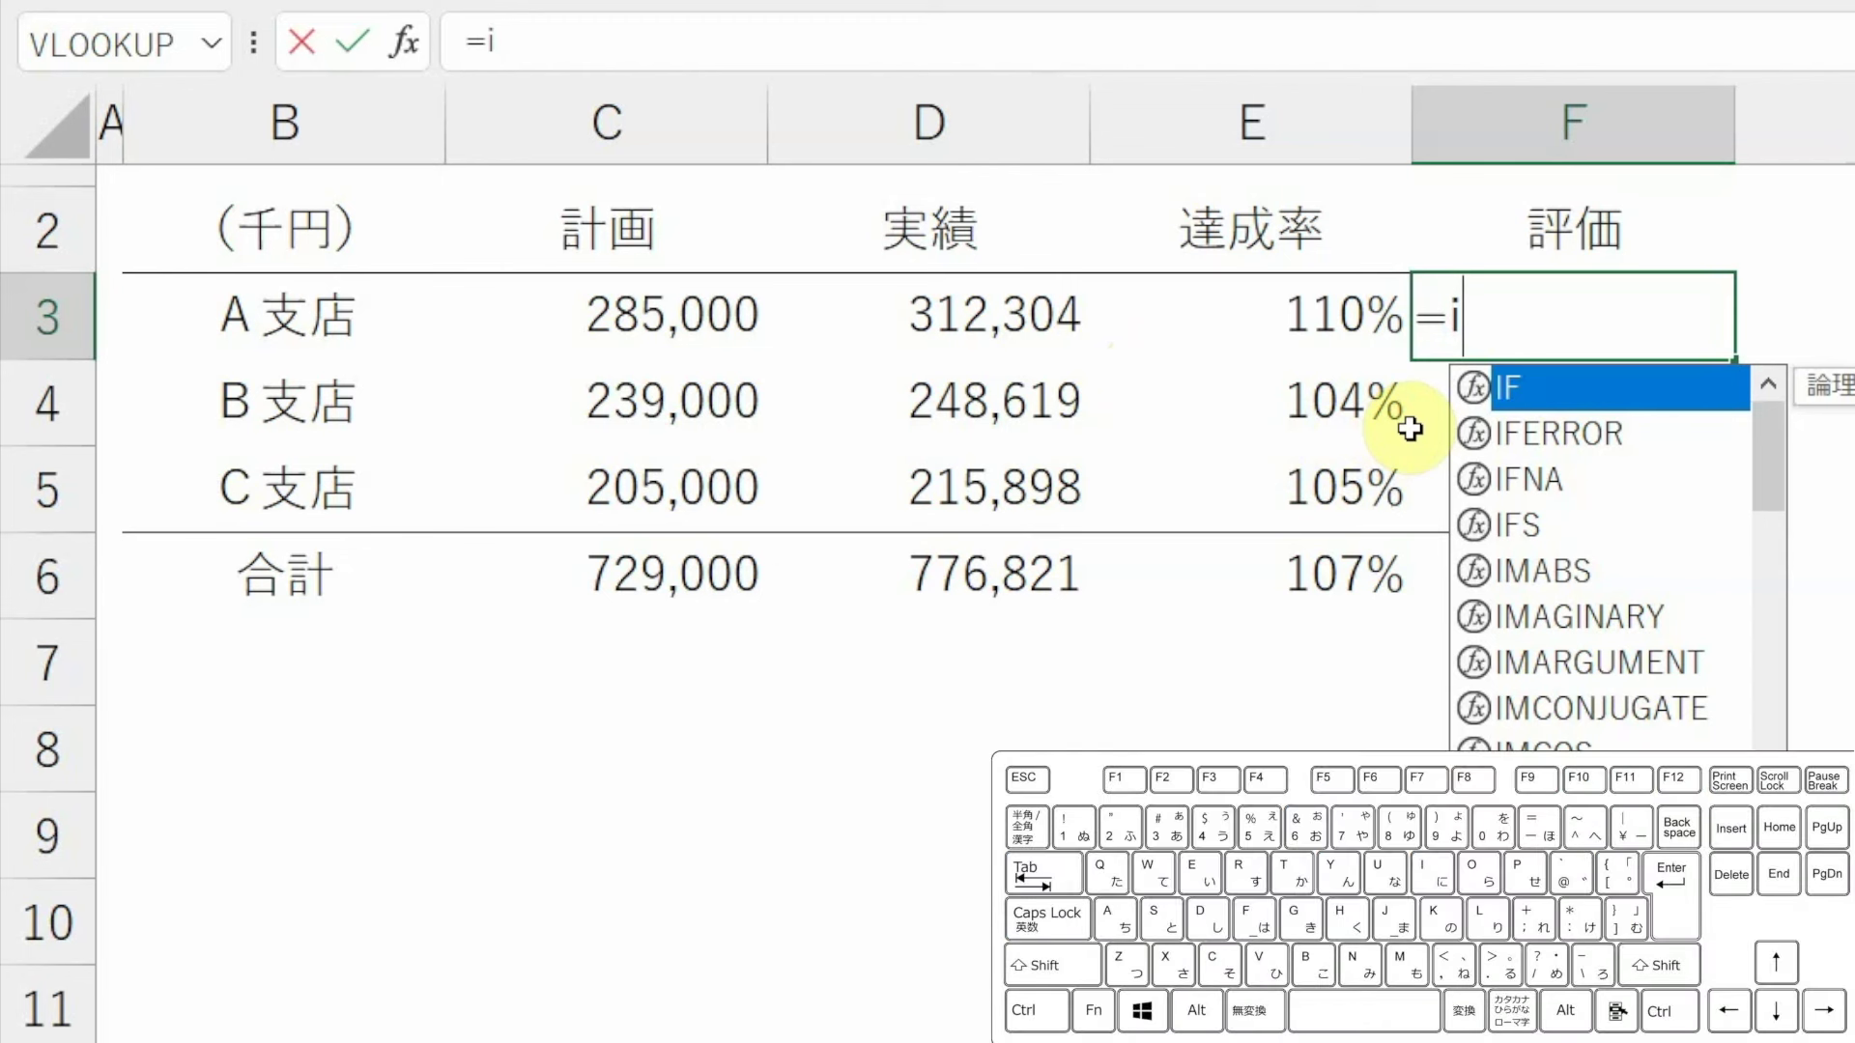
pyautogui.press('Tab')
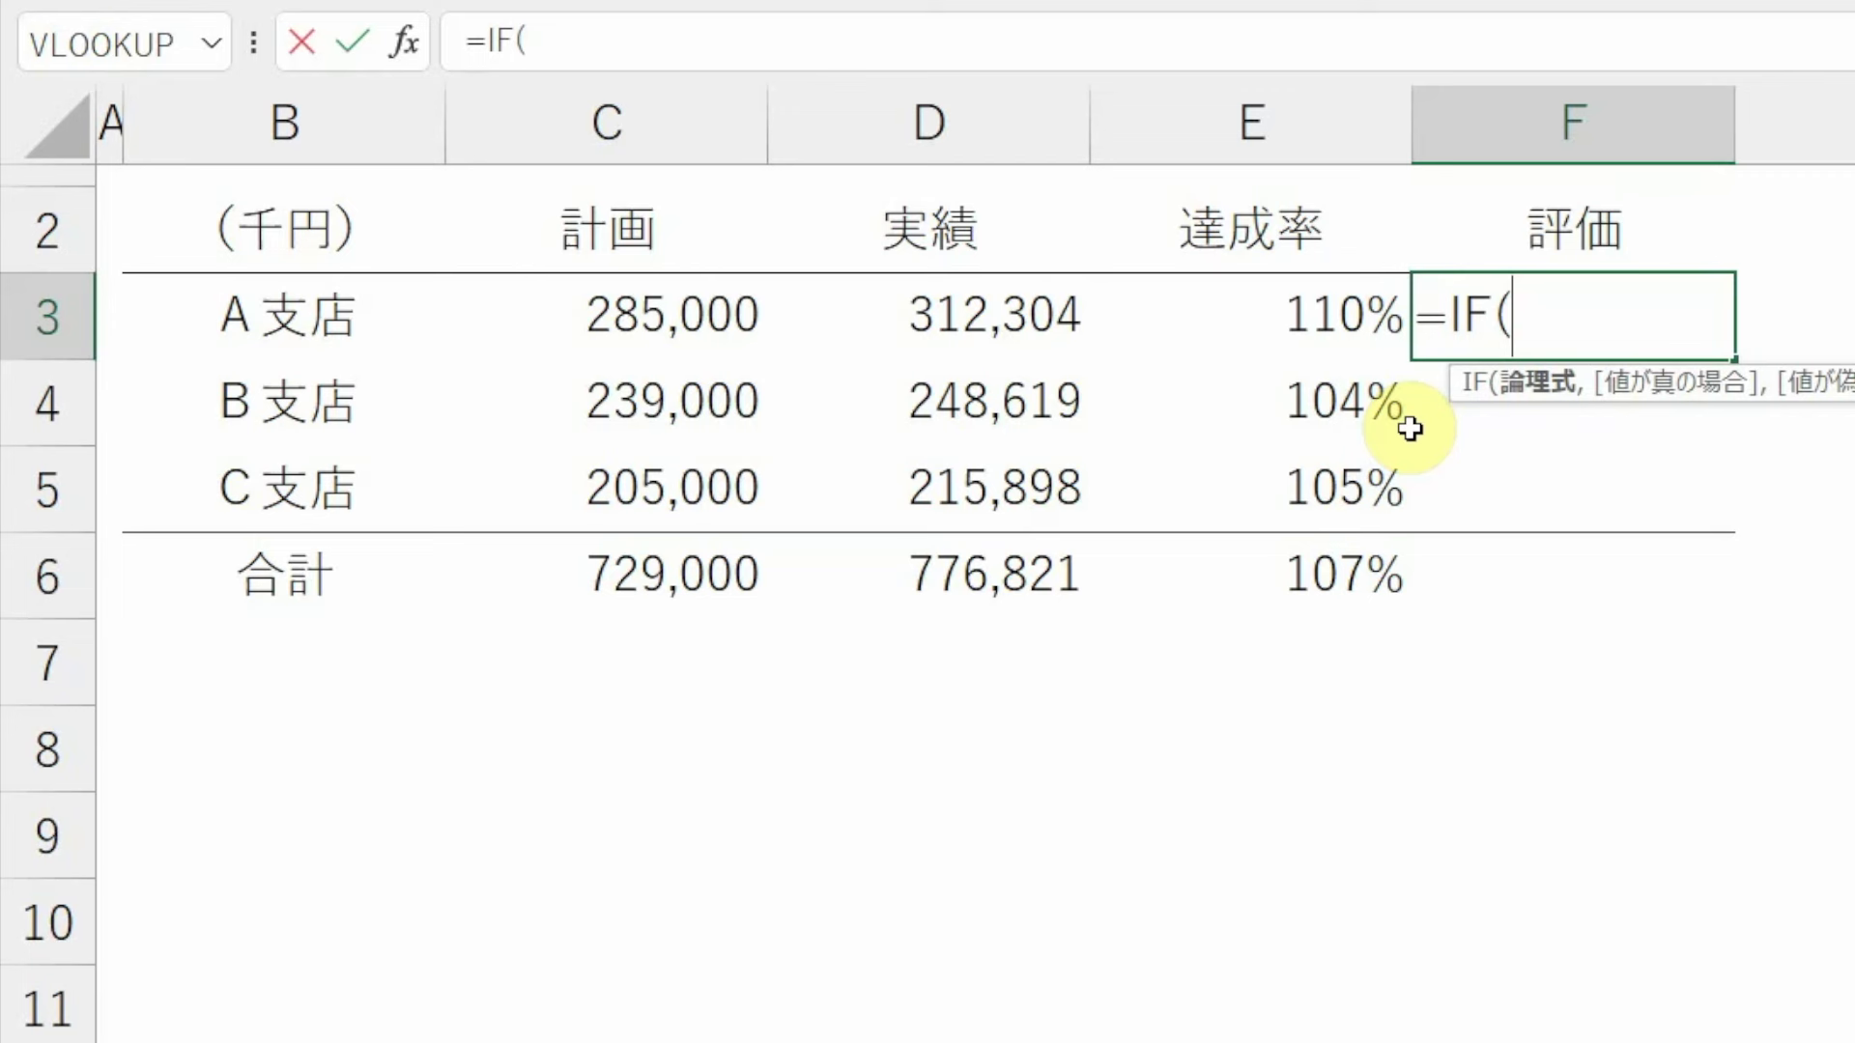
pyautogui.press('Left')
pyautogui.write('>')
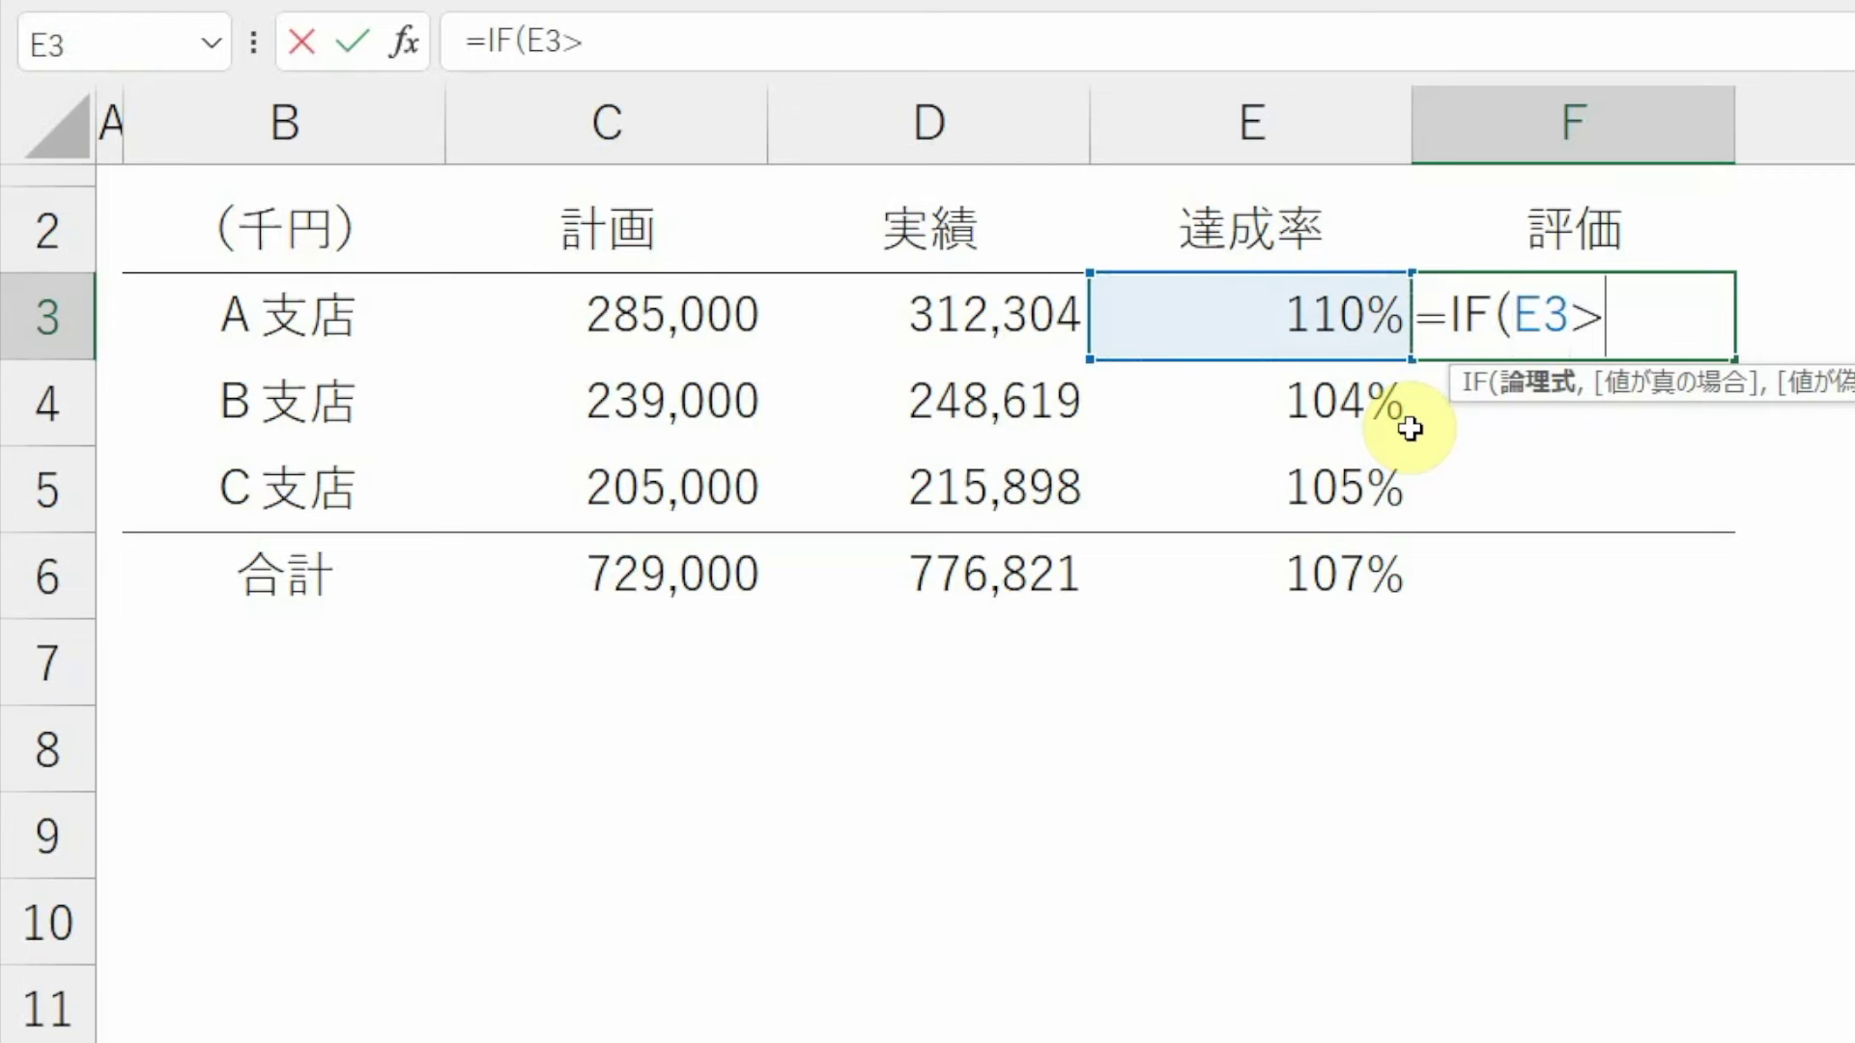
pyautogui.write('=105%')
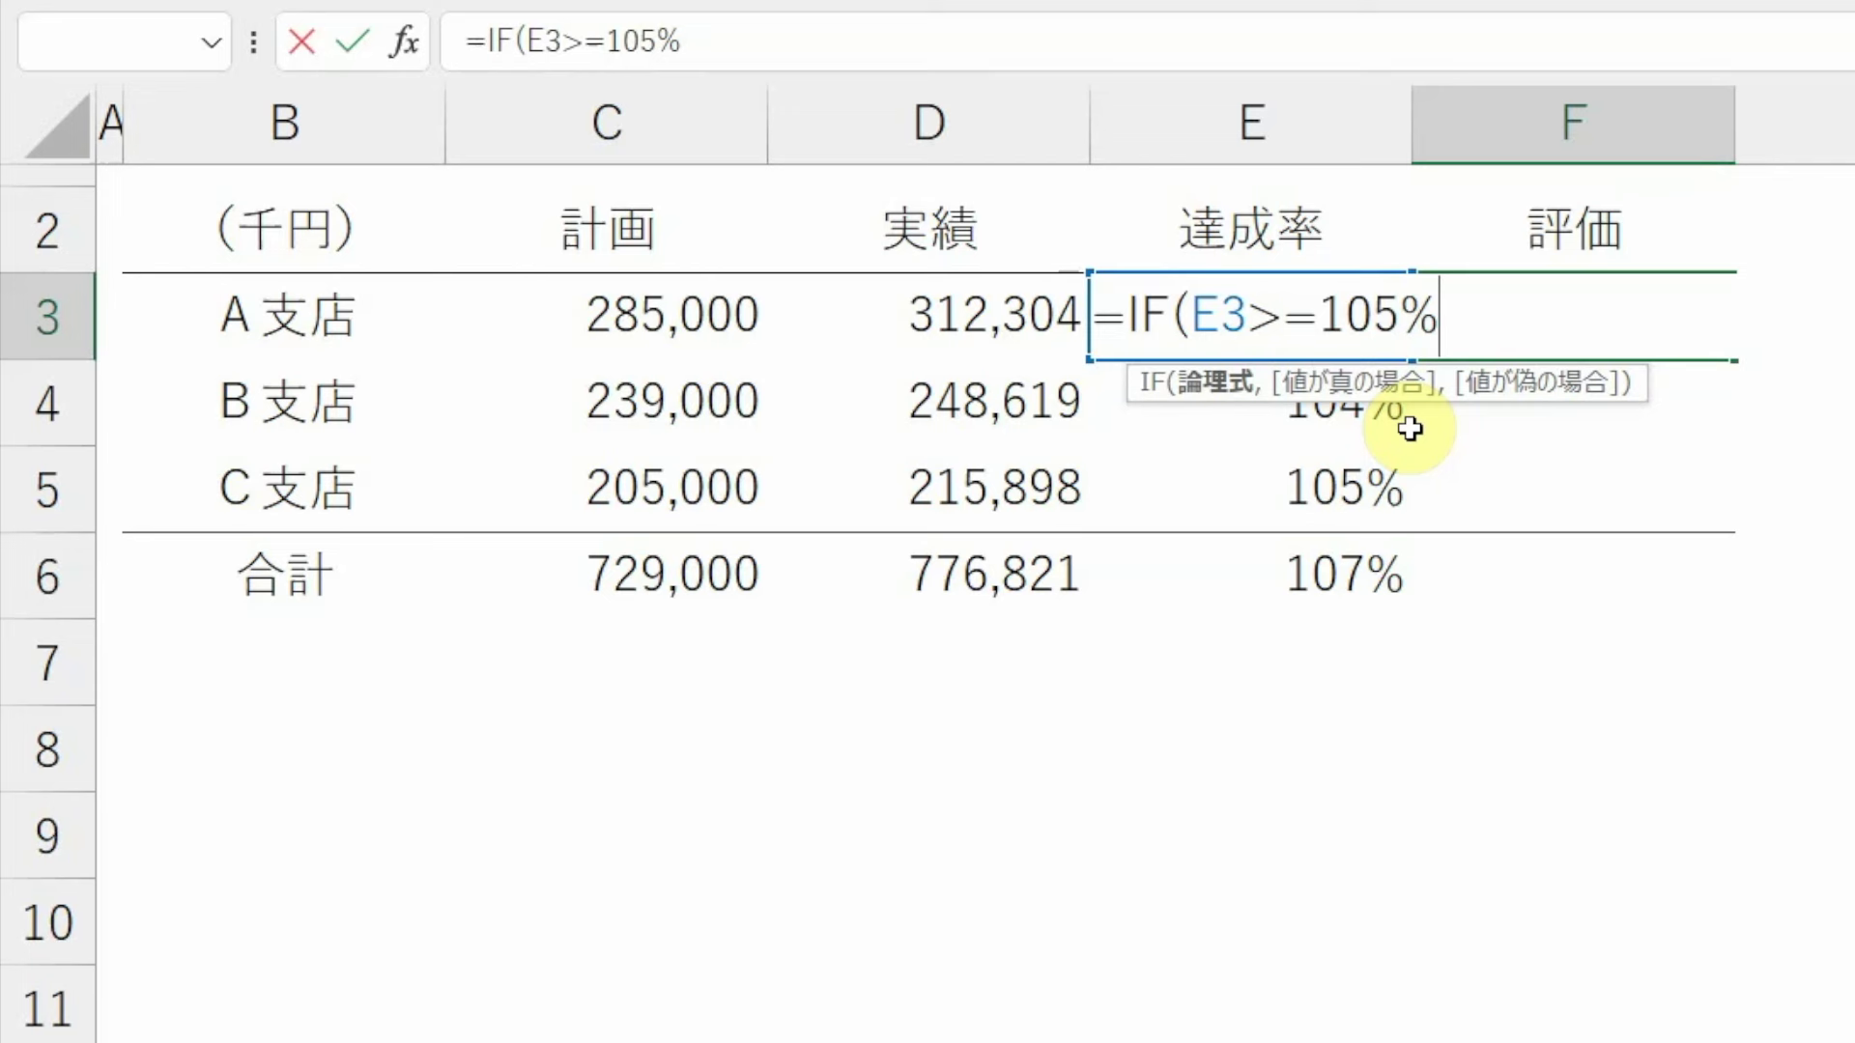
# - Complete the F3 IF formula with "〇" as the true value and "×" as the false value, and undo the entry
pyautogui.write(',')
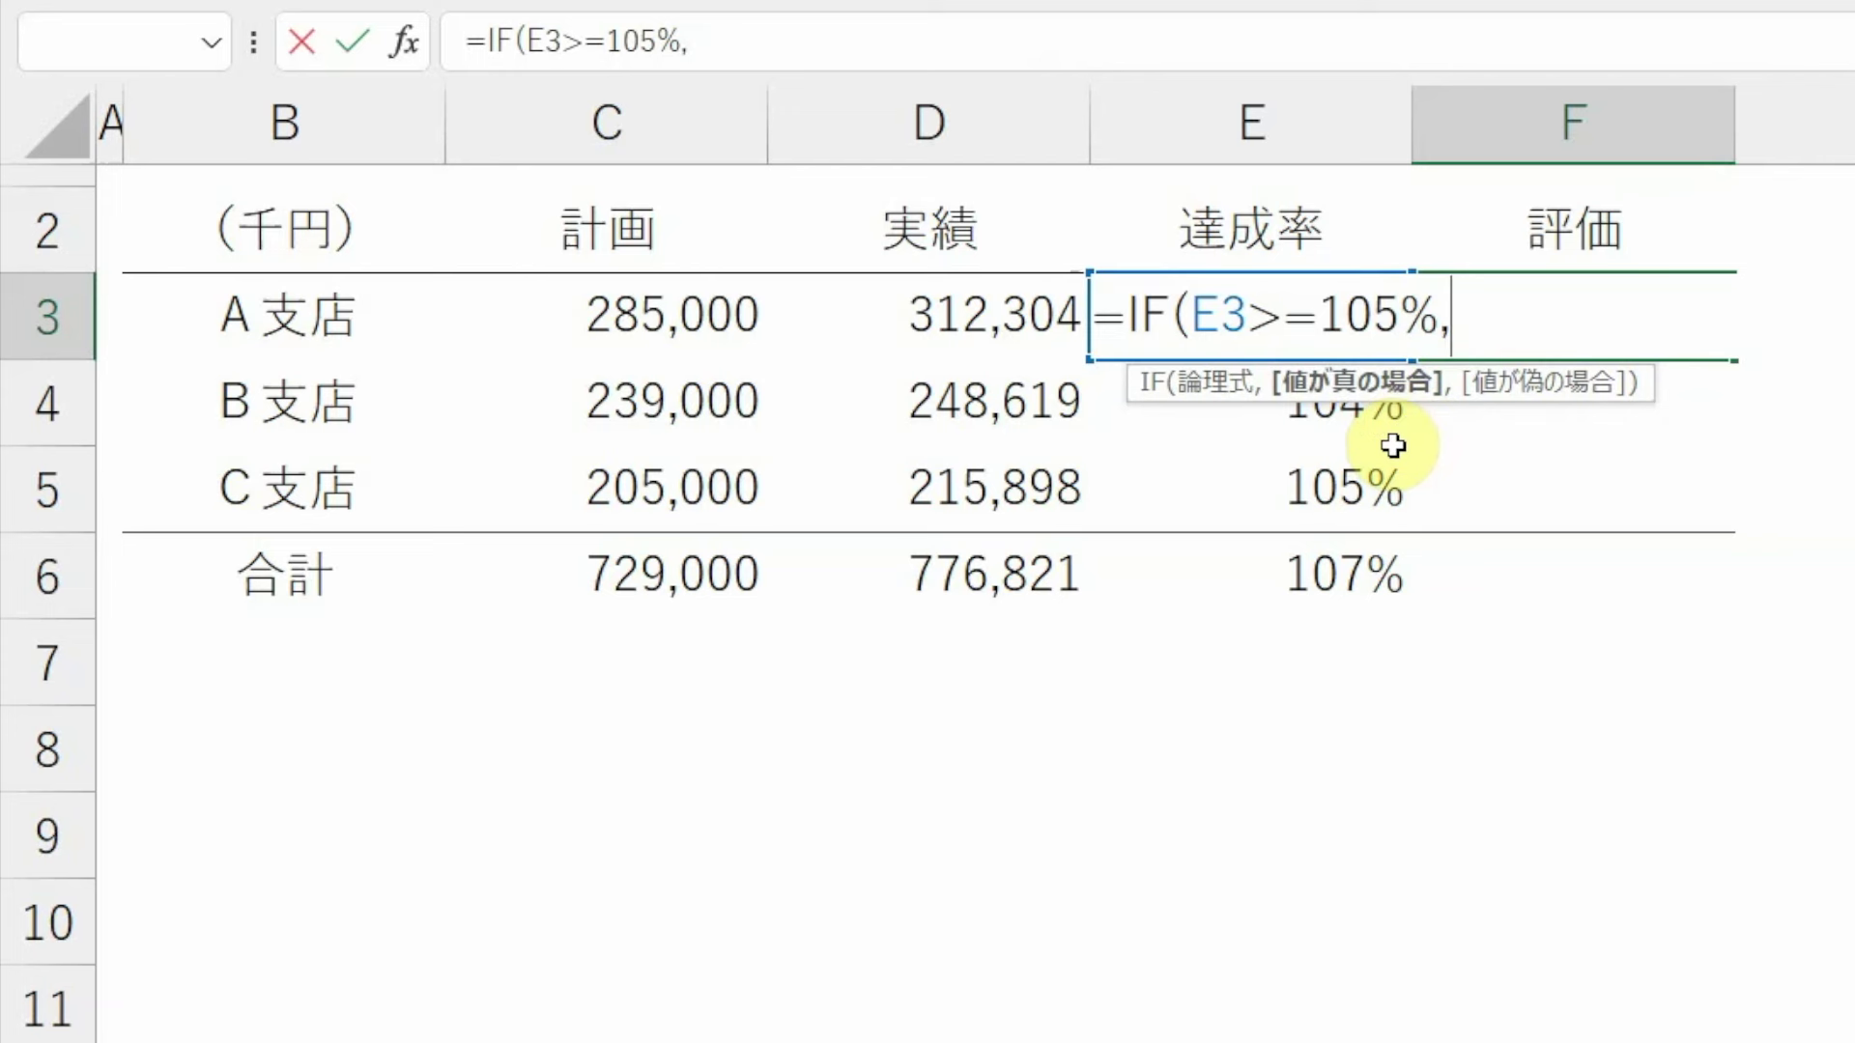
pyautogui.write('"〇"')
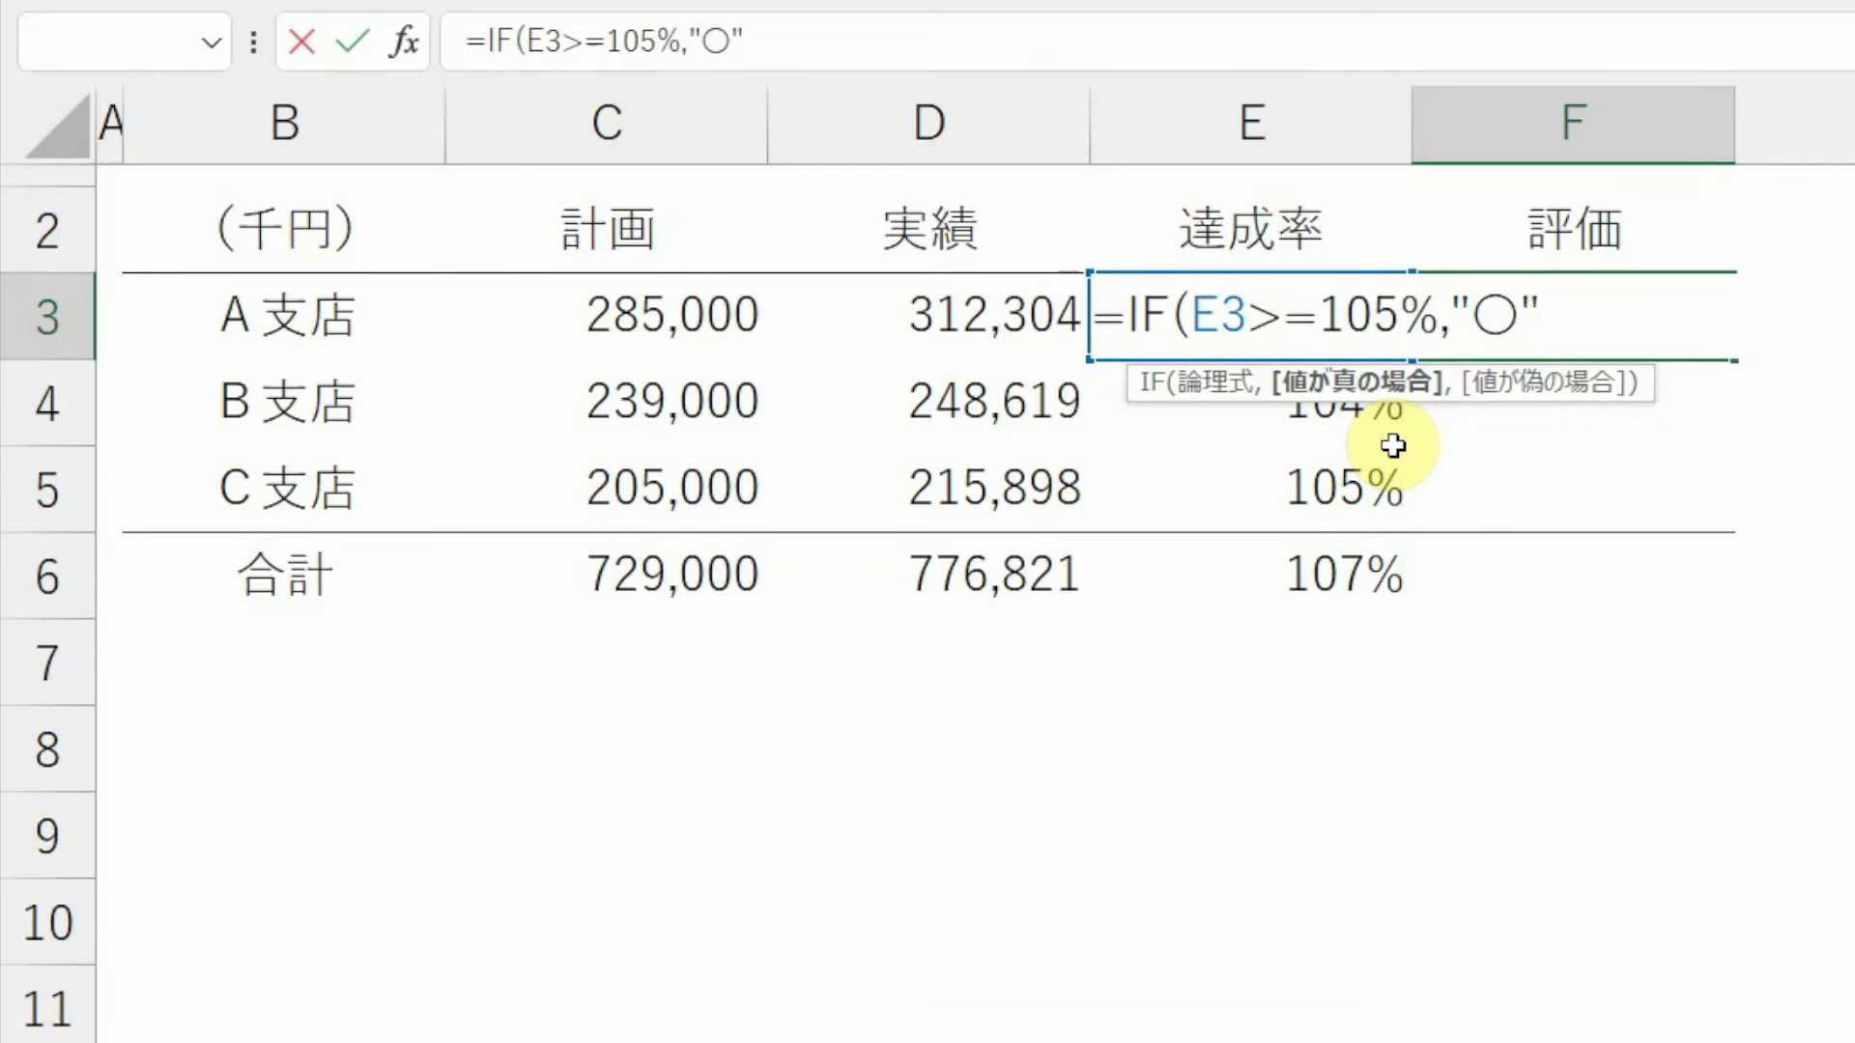
pyautogui.write(',')
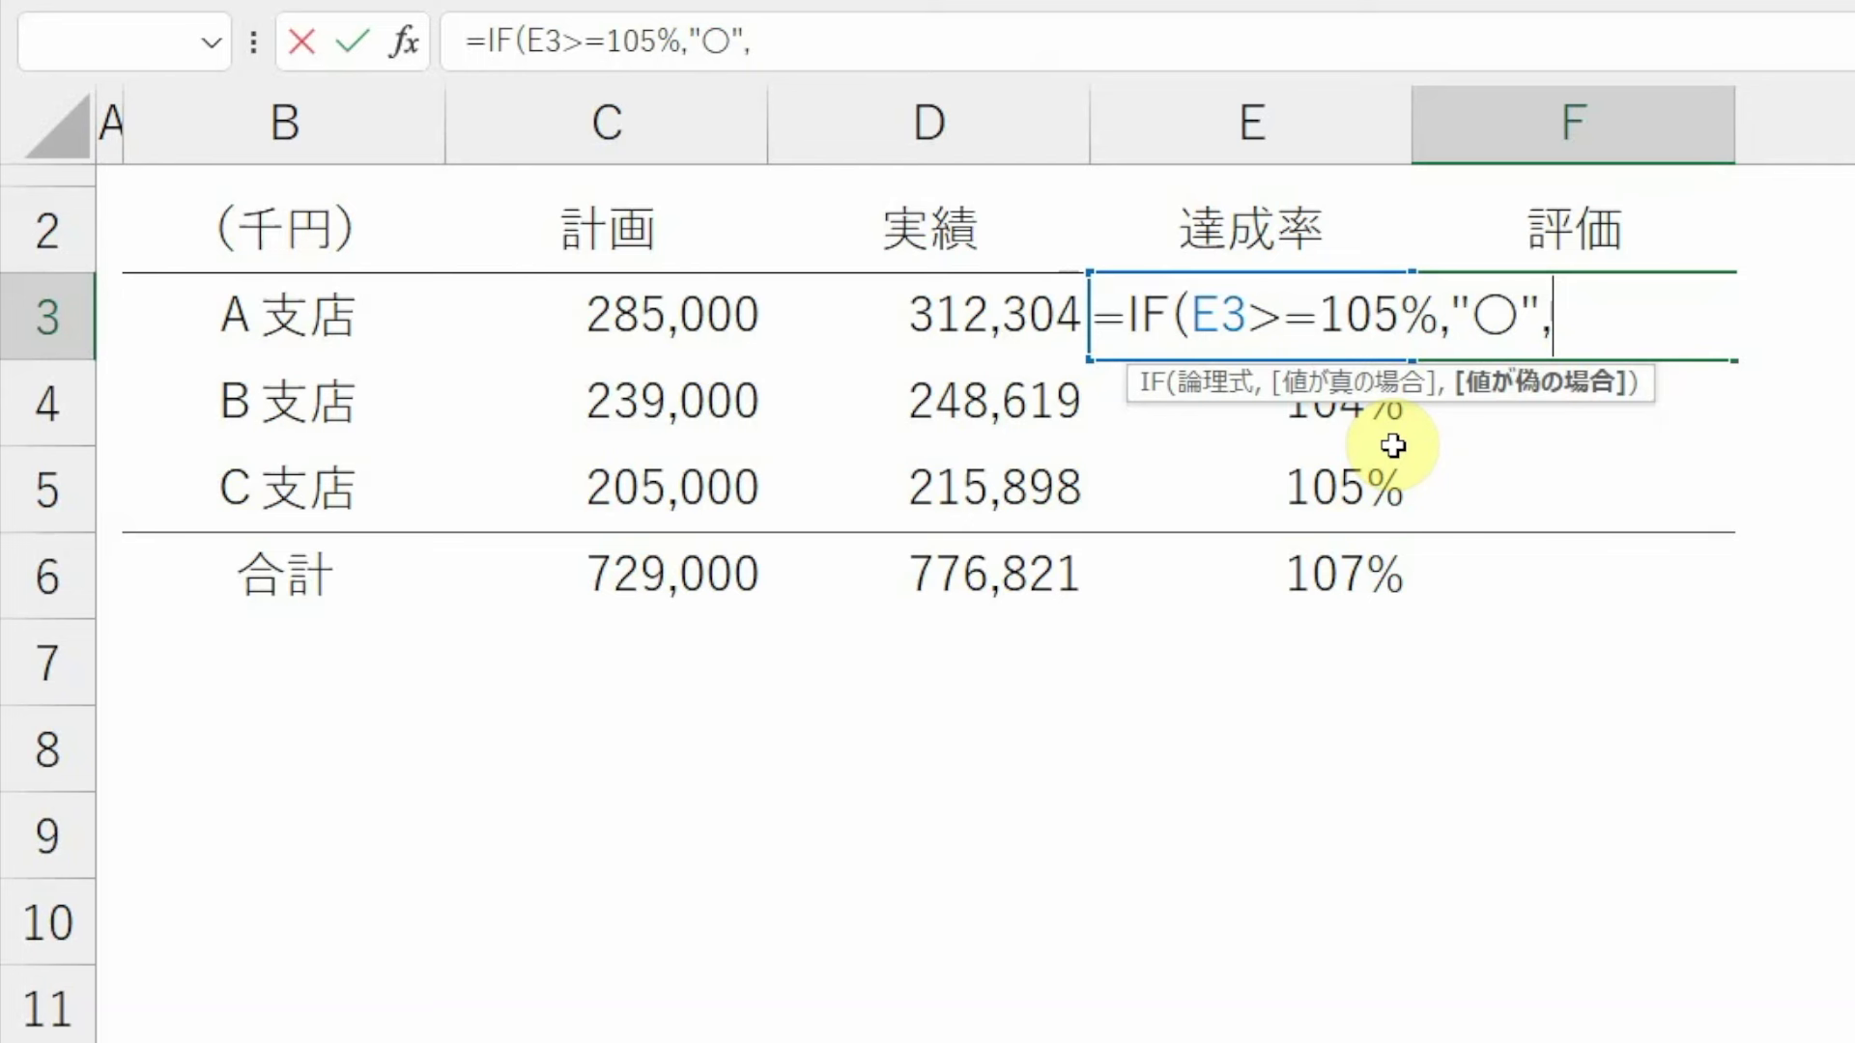
pyautogui.write('"')
pyautogui.write('batsu')
pyautogui.press('space')
pyautogui.press('Return')
pyautogui.write('"×')
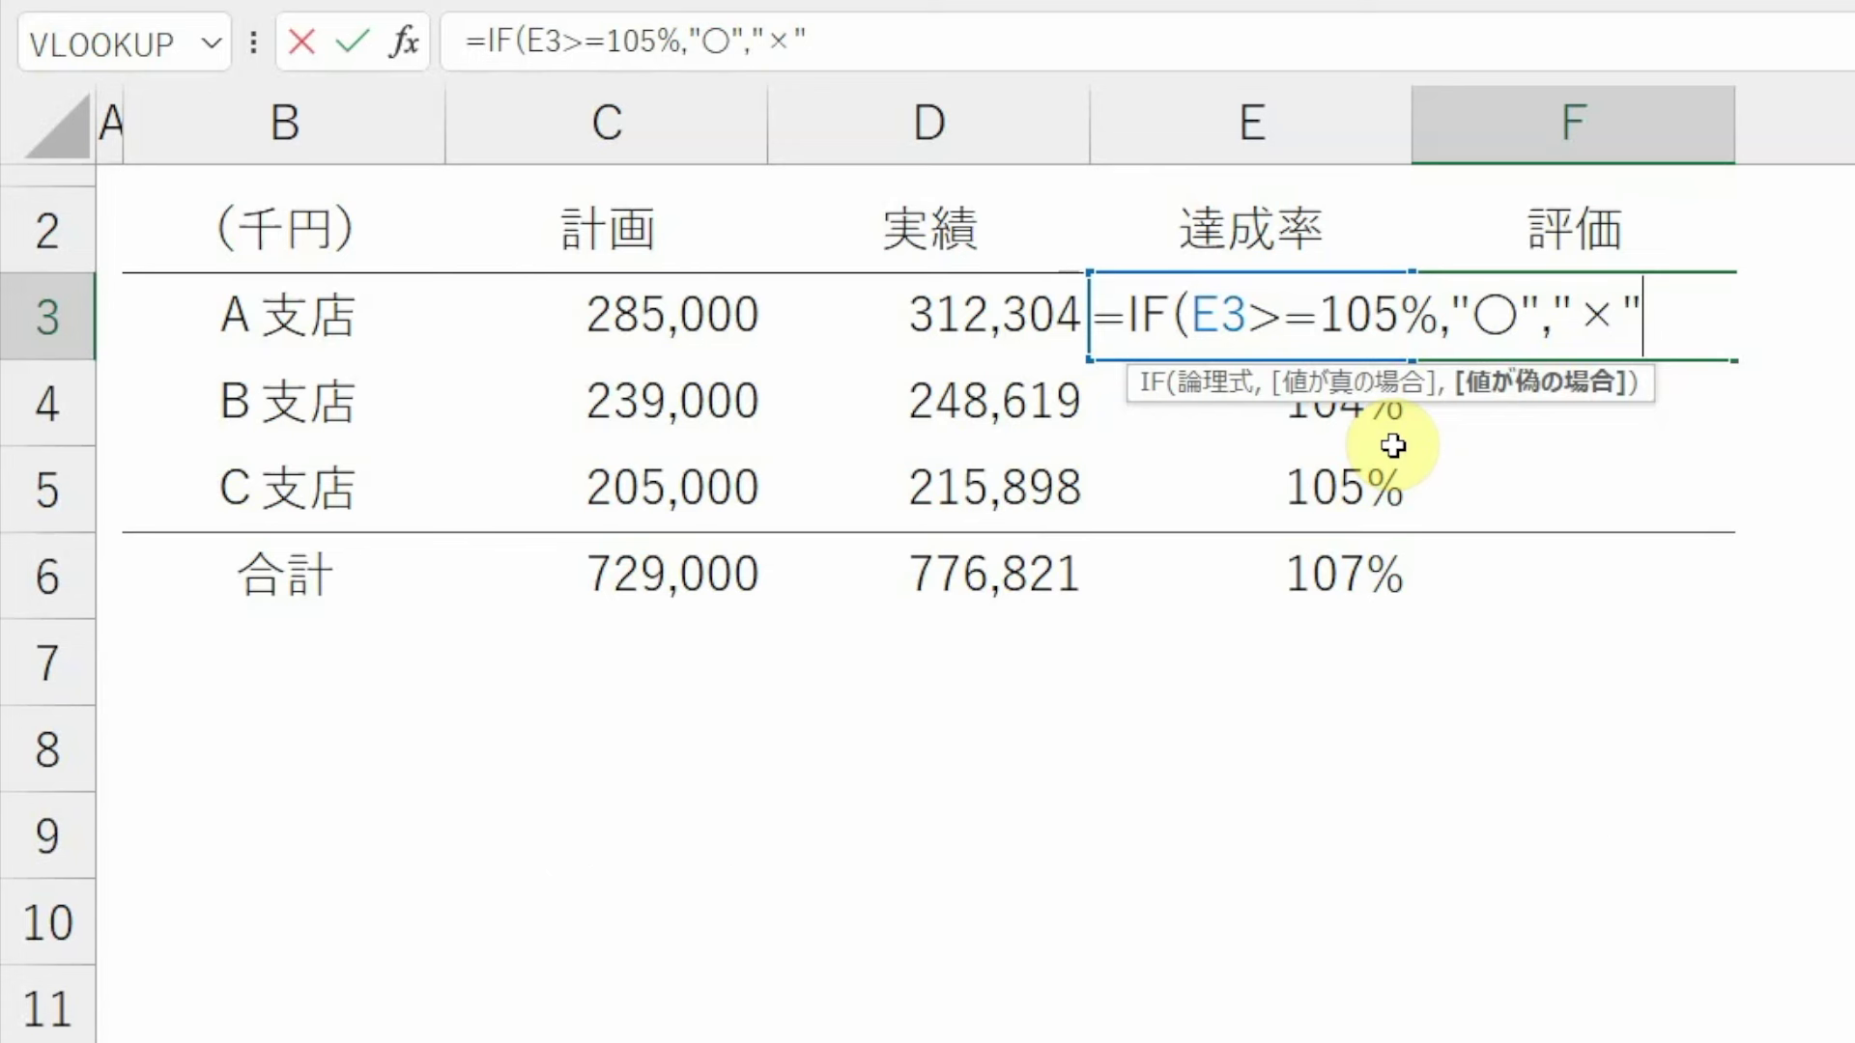
pyautogui.write(')')
pyautogui.press('Return')
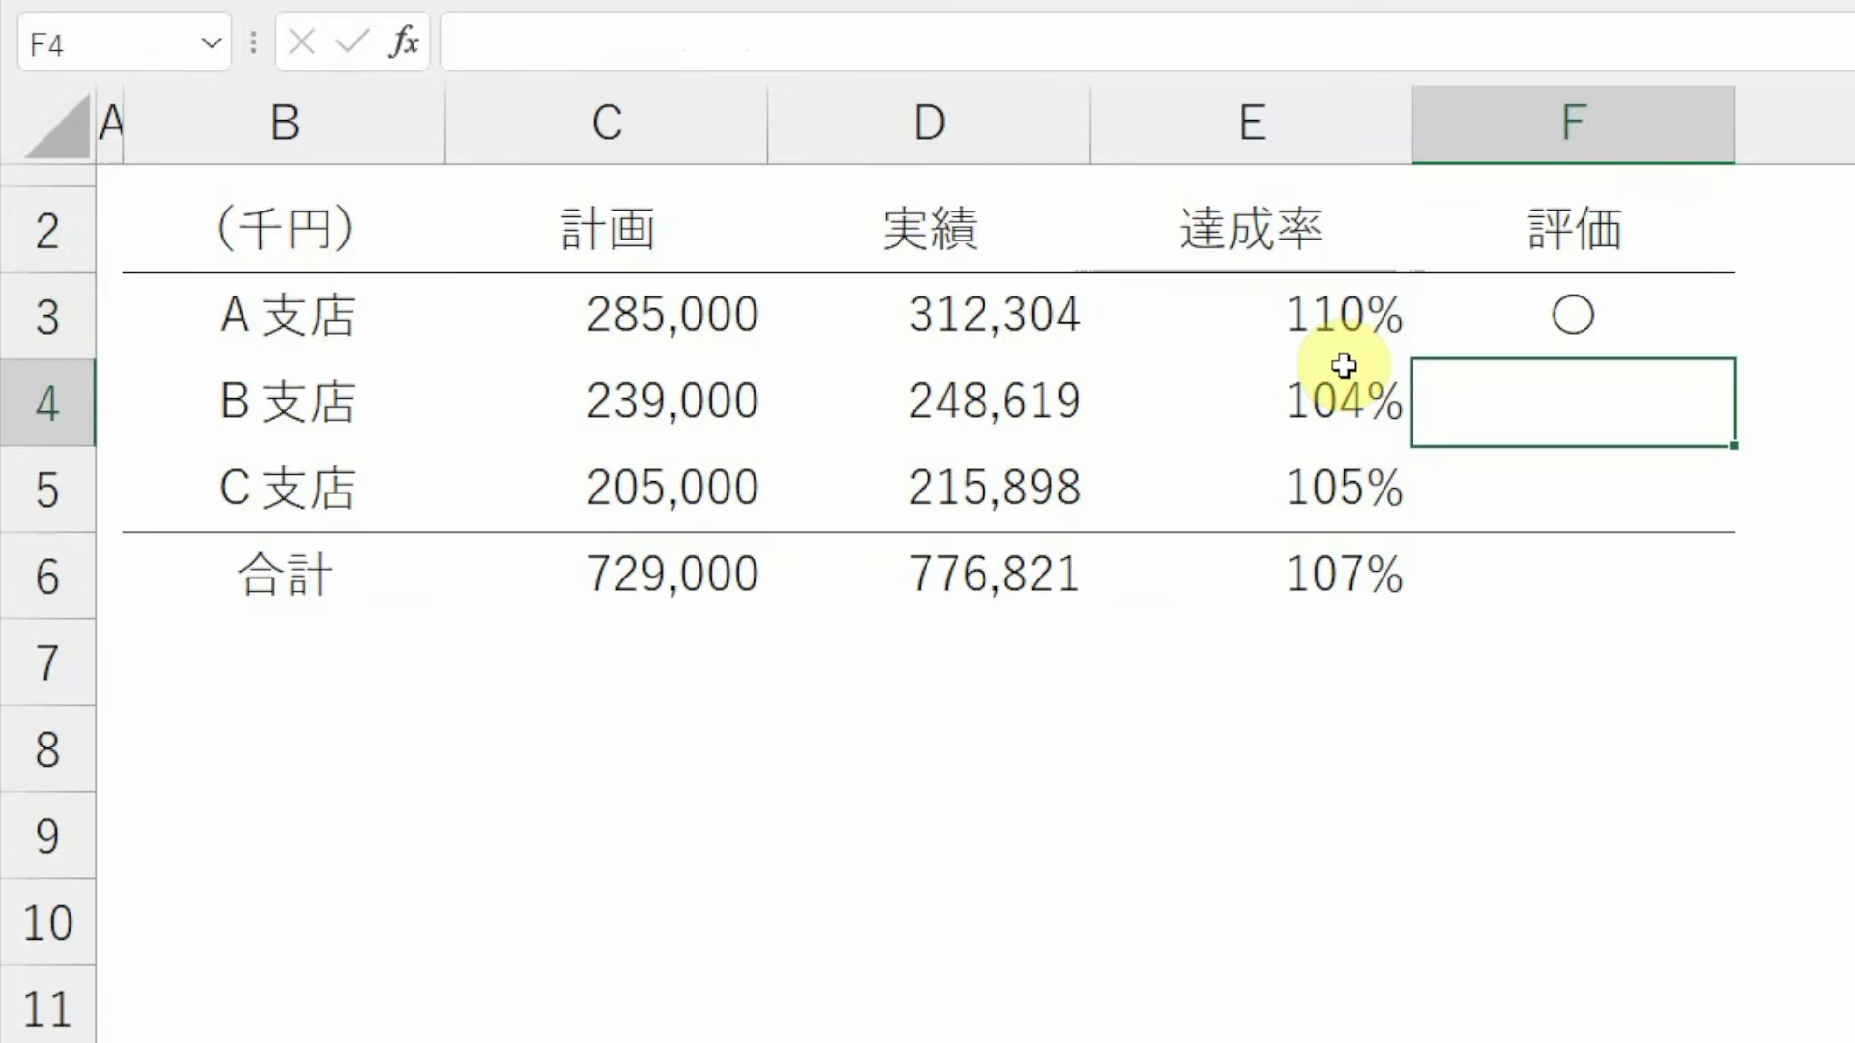
pyautogui.hotkey('ctrl', 'z')
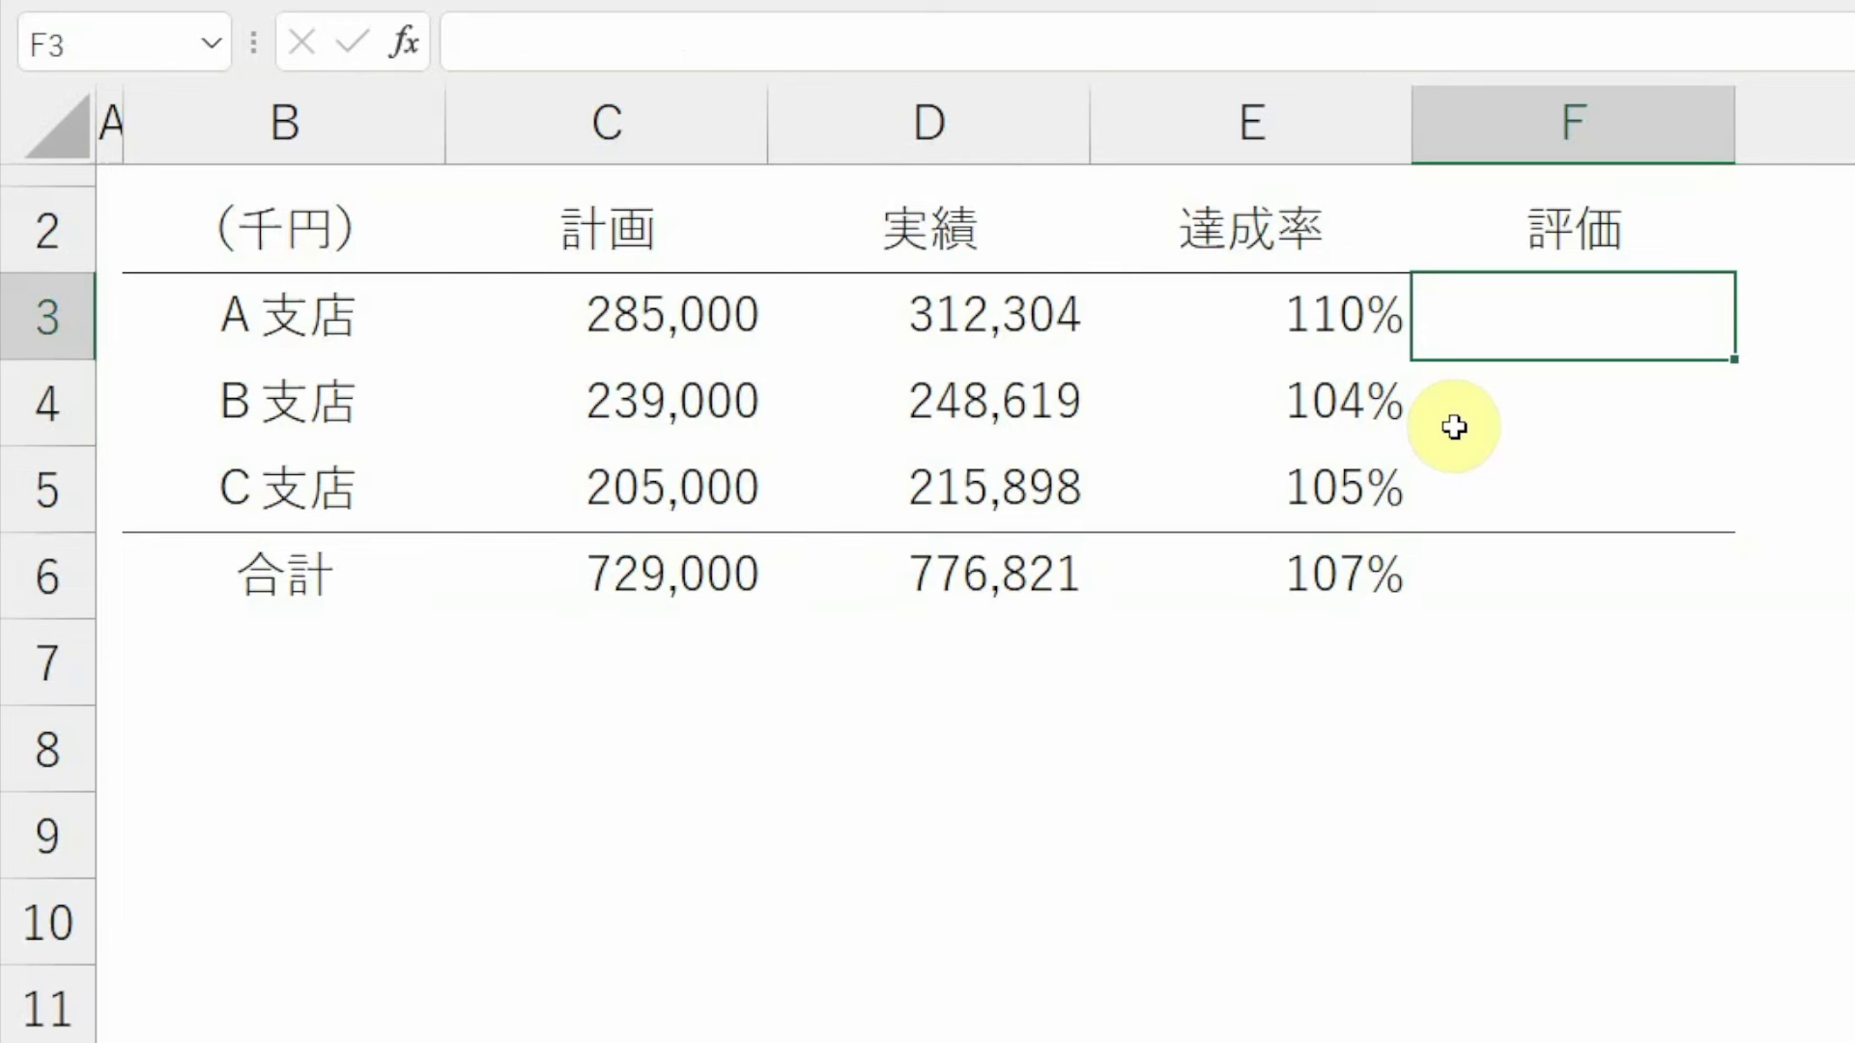
# - Enter the formula =IF(E3>=105%,"〇","×") in cell F3
pyautogui.write('=i')
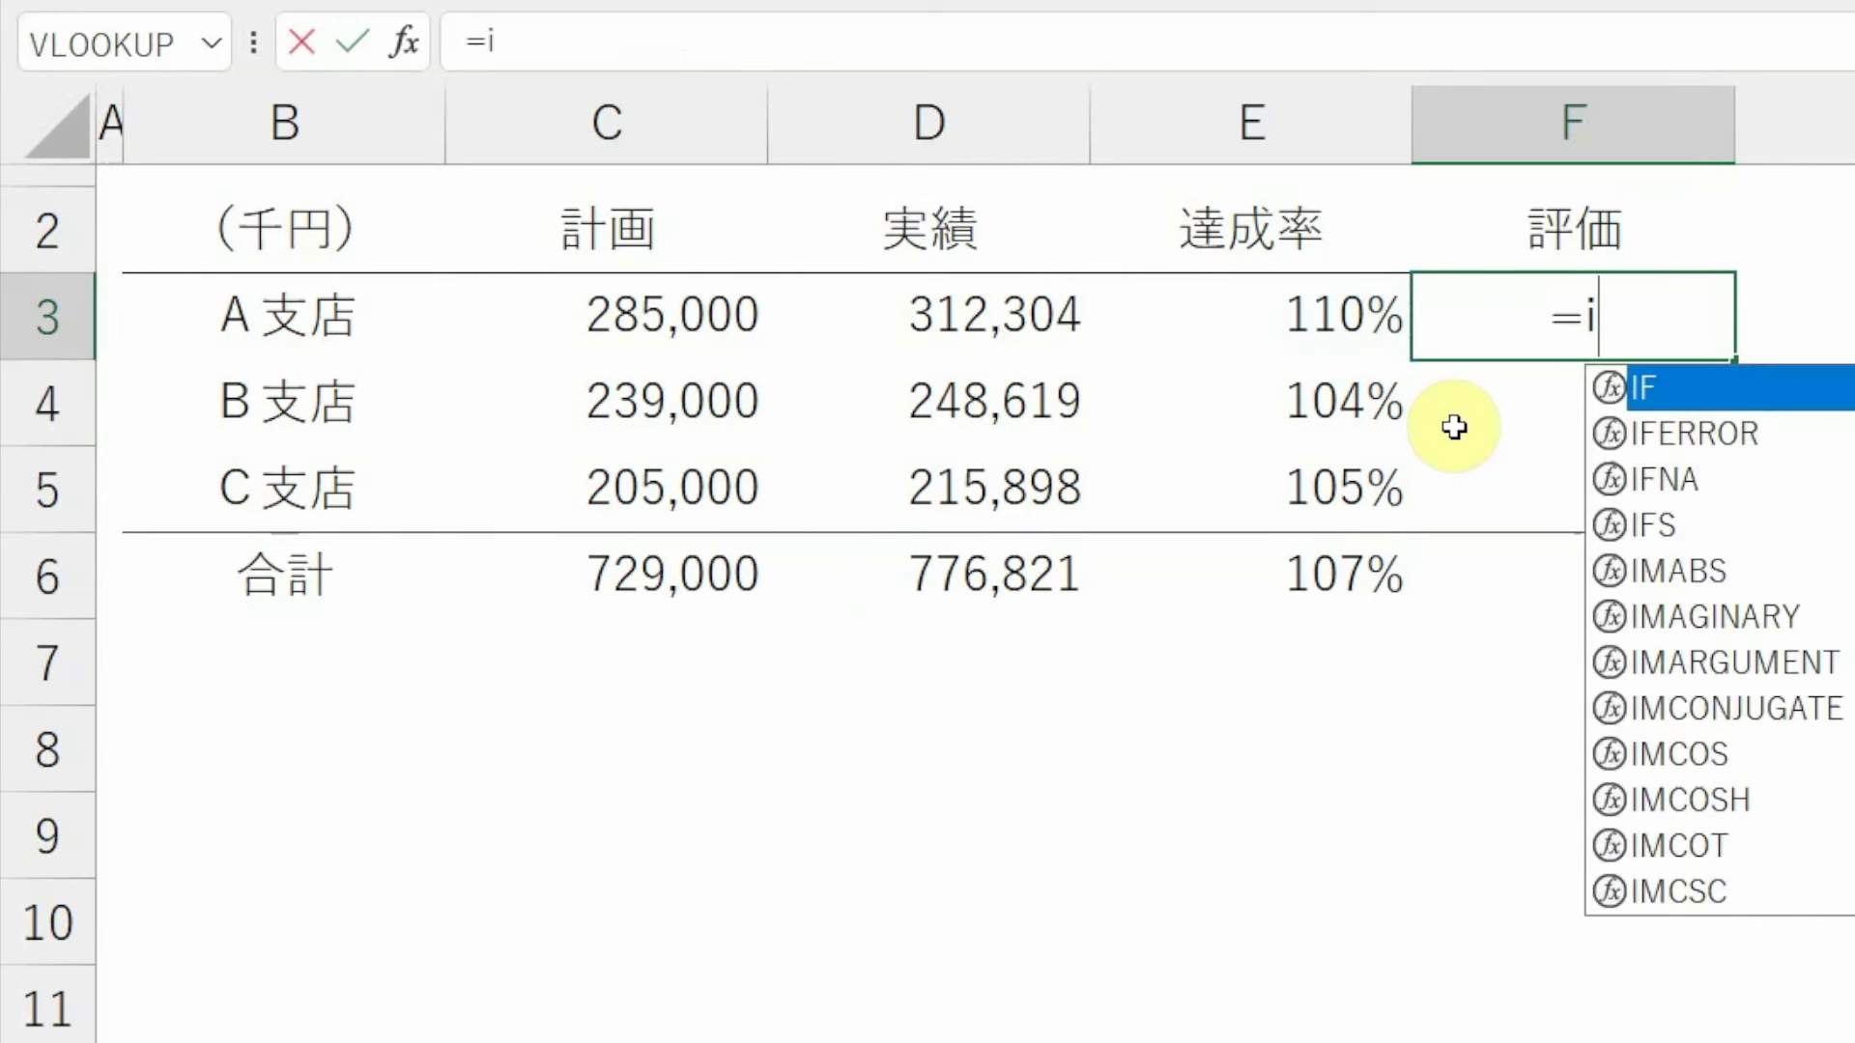
pyautogui.press('Tab')
pyautogui.press('Left')
pyautogui.write('>=')
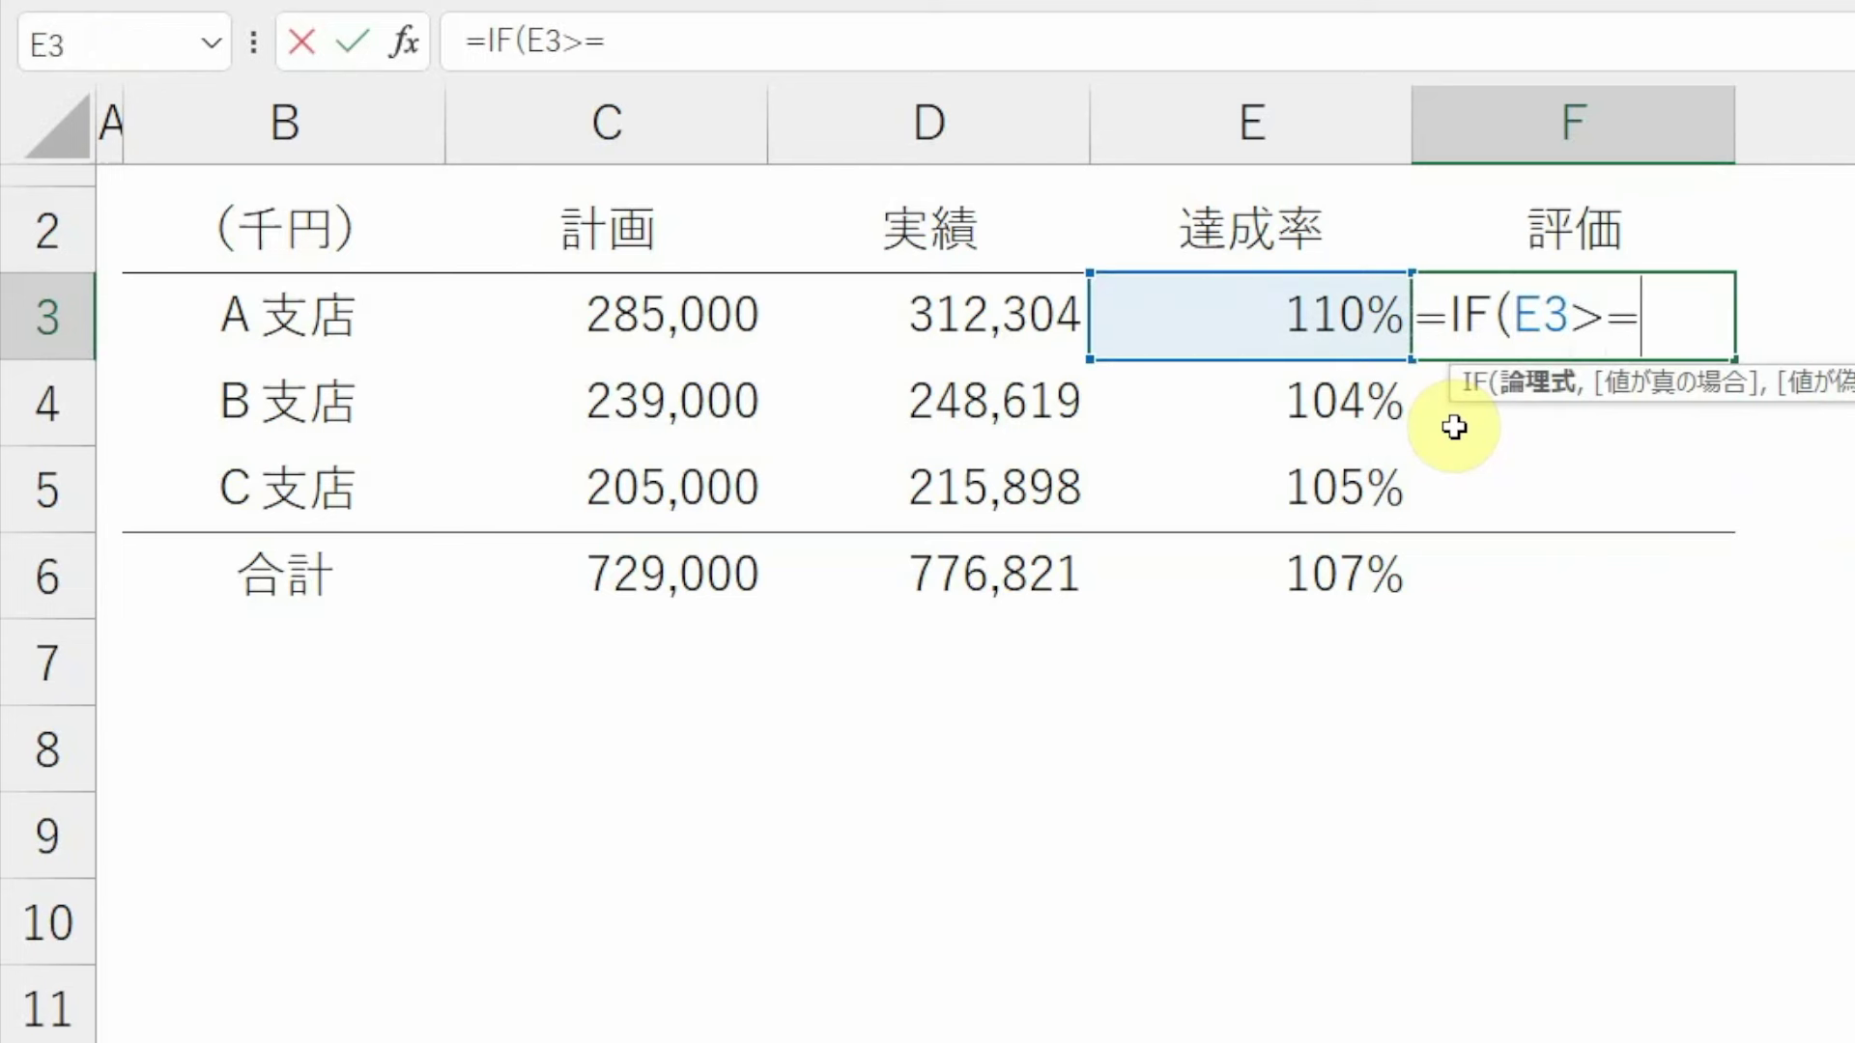
pyautogui.write('105%,"○","')
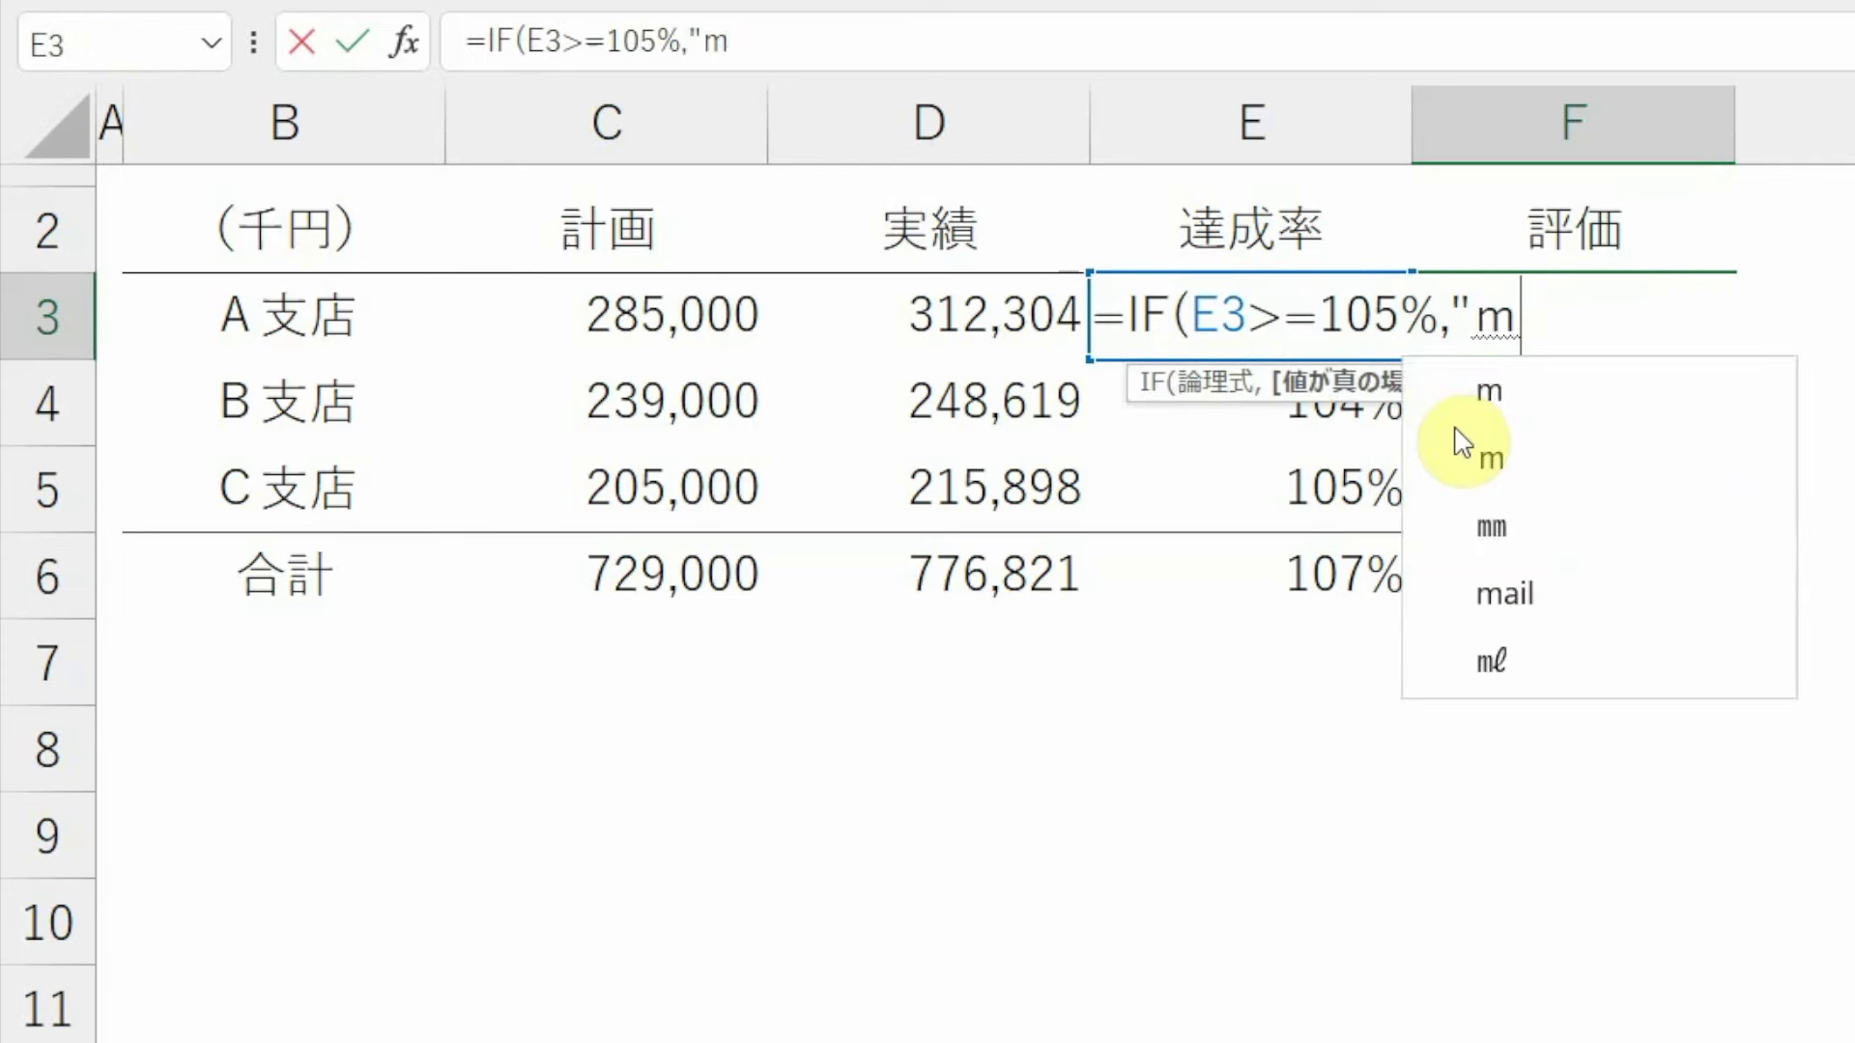
pyautogui.write('×')
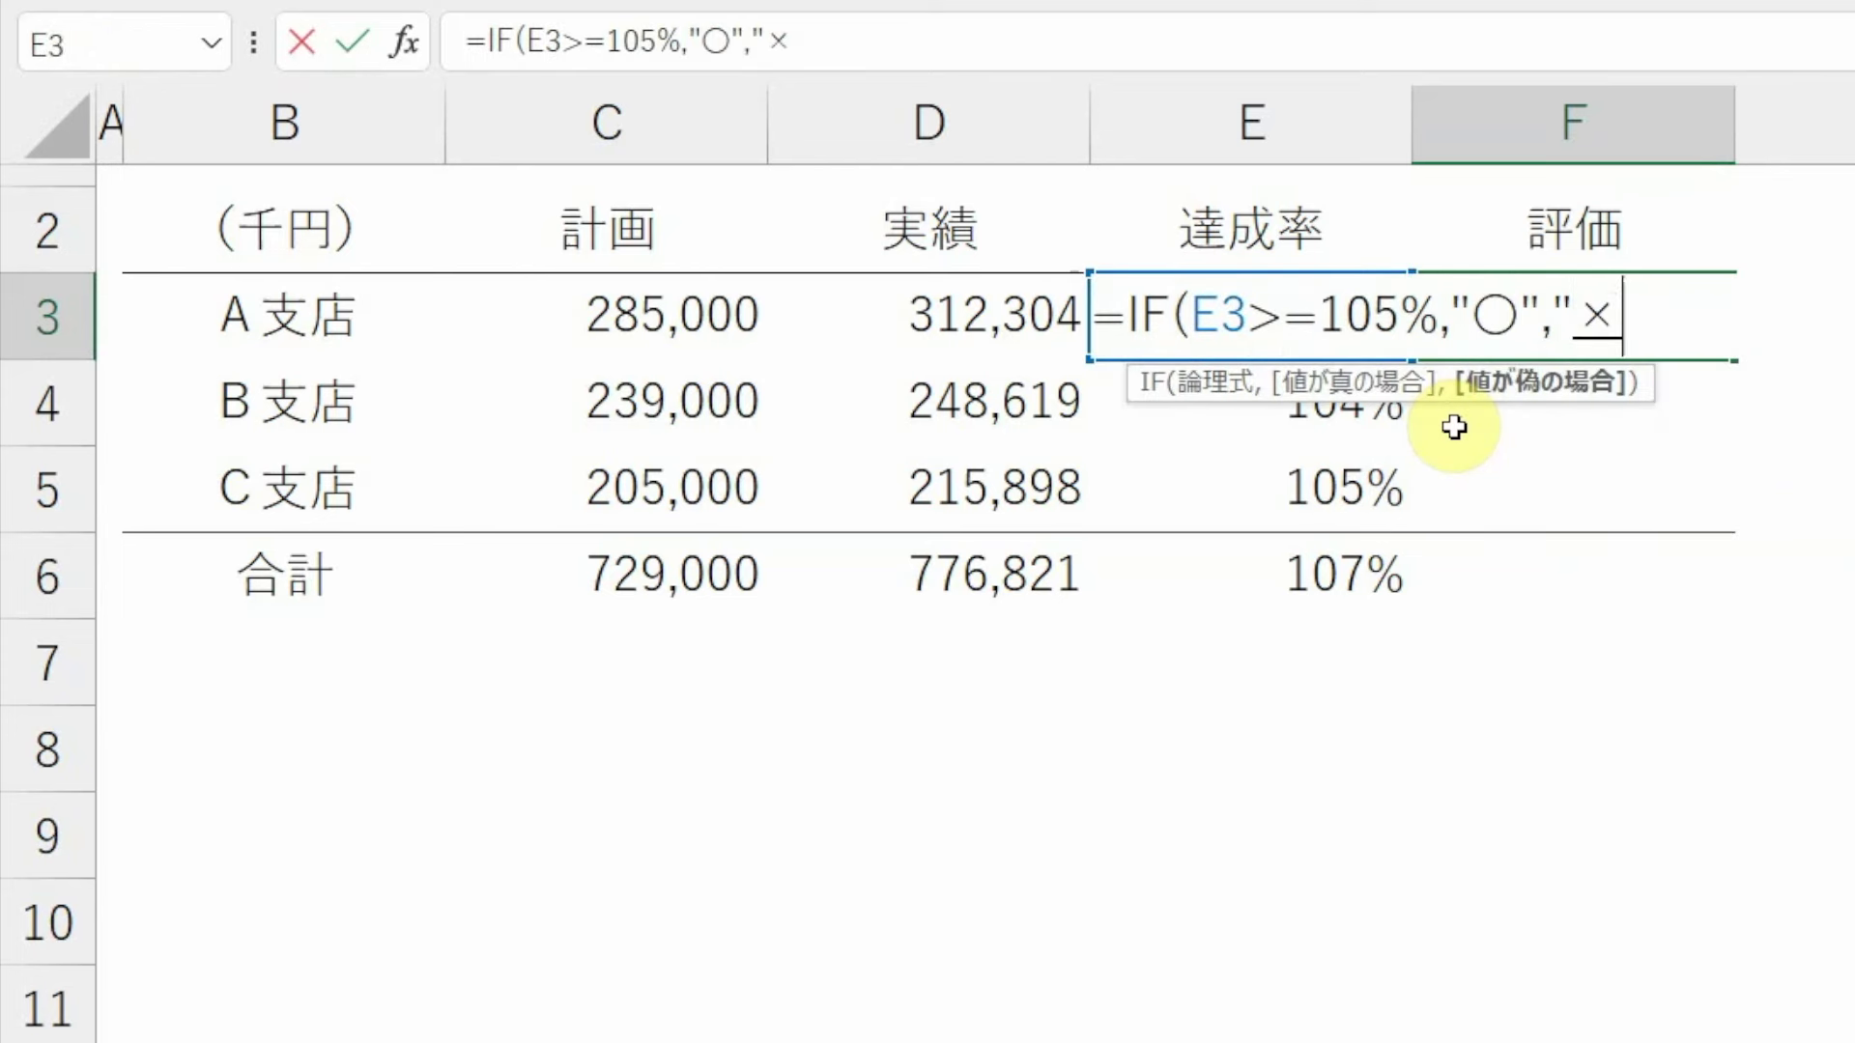
pyautogui.press('Return')
pyautogui.write('"')
pyautogui.press('Return')
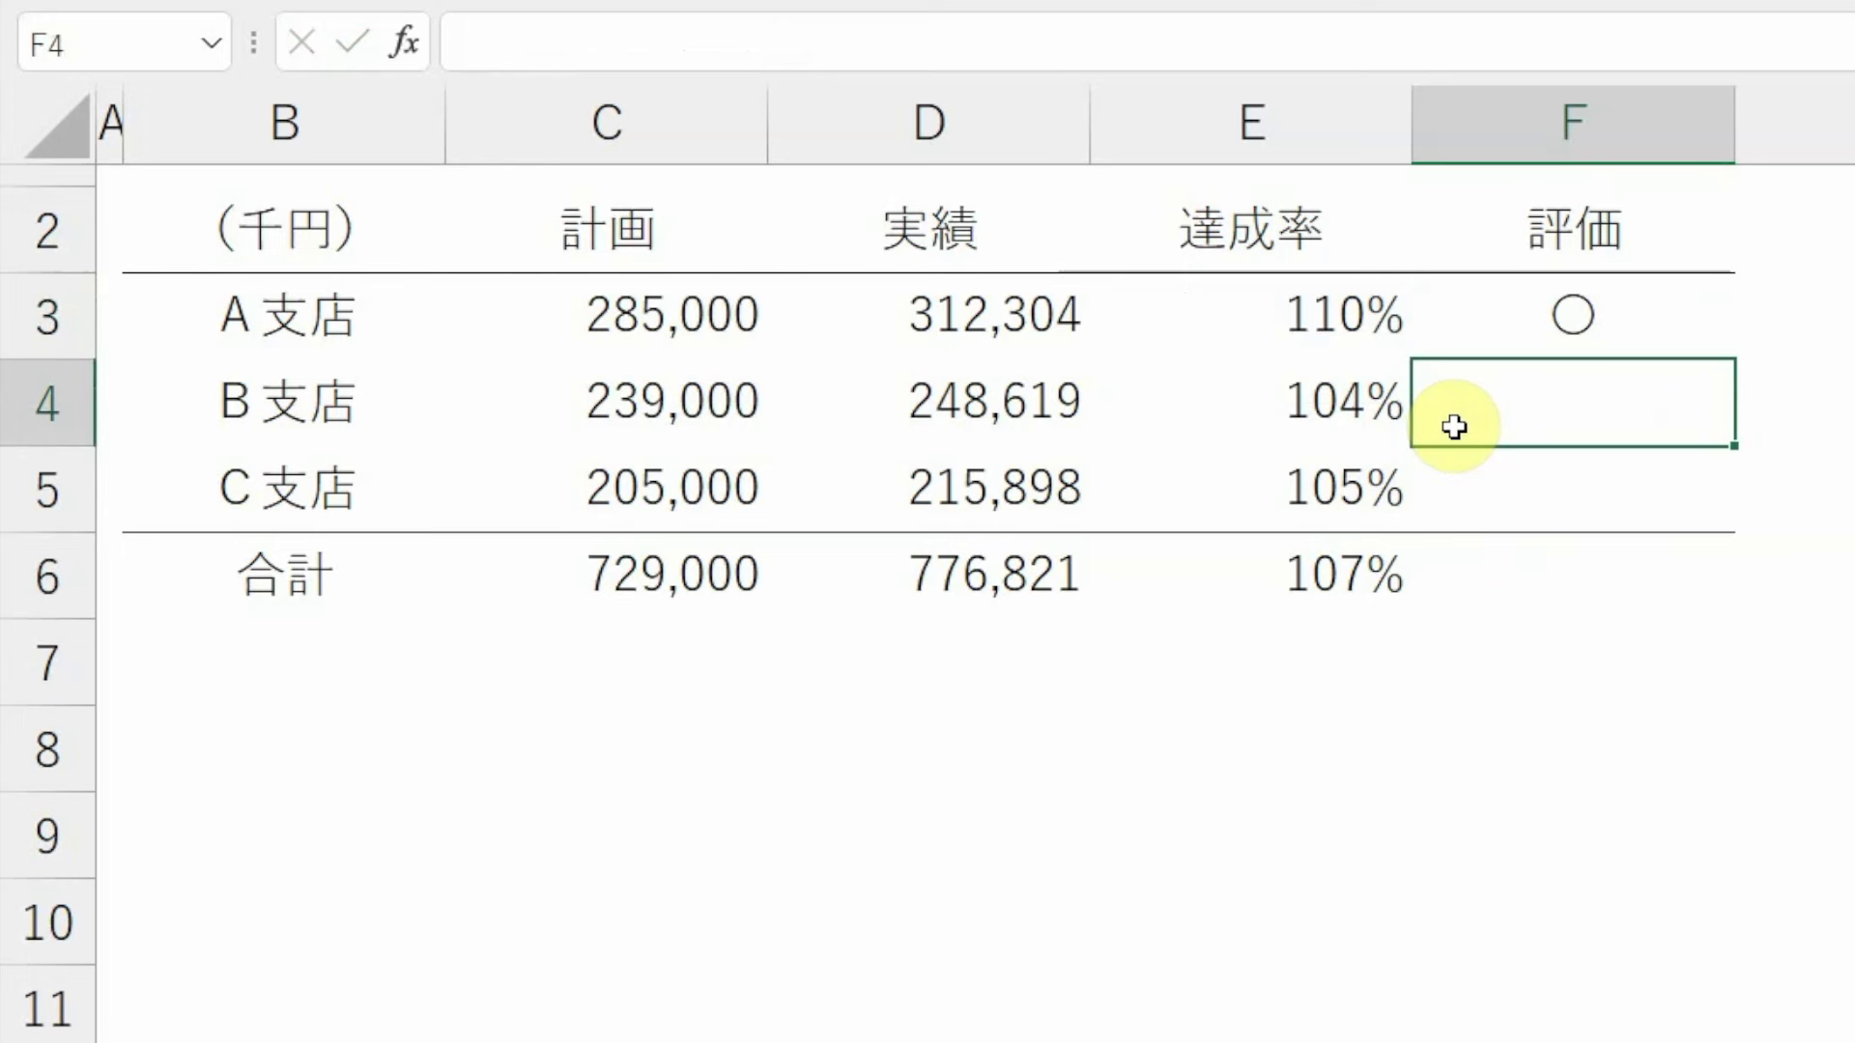
# - Enter the F3 IF formula into all of the cells F3:F6 at once
pyautogui.press('Up')
pyautogui.hotkey('shift', 'Down')
pyautogui.hotkey('shift', 'Down')
pyautogui.press('F2')
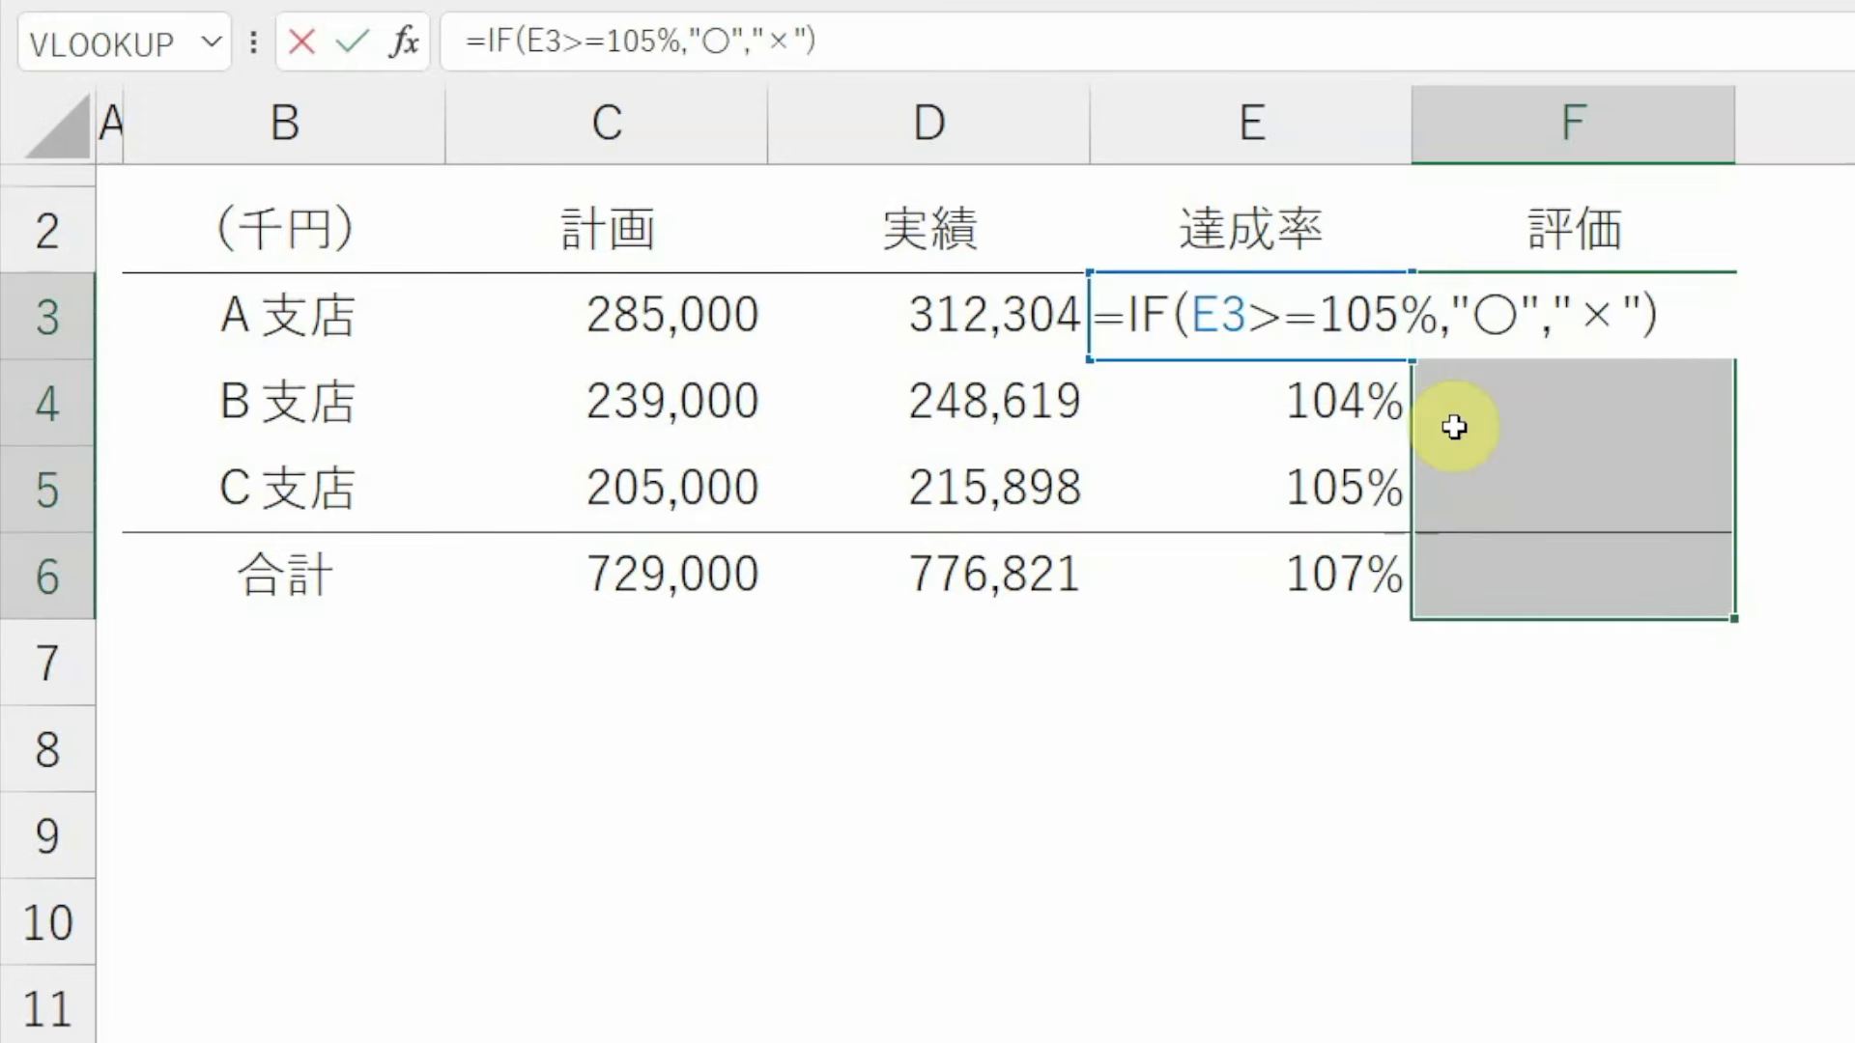
pyautogui.hotkey('ctrl', 'Return')
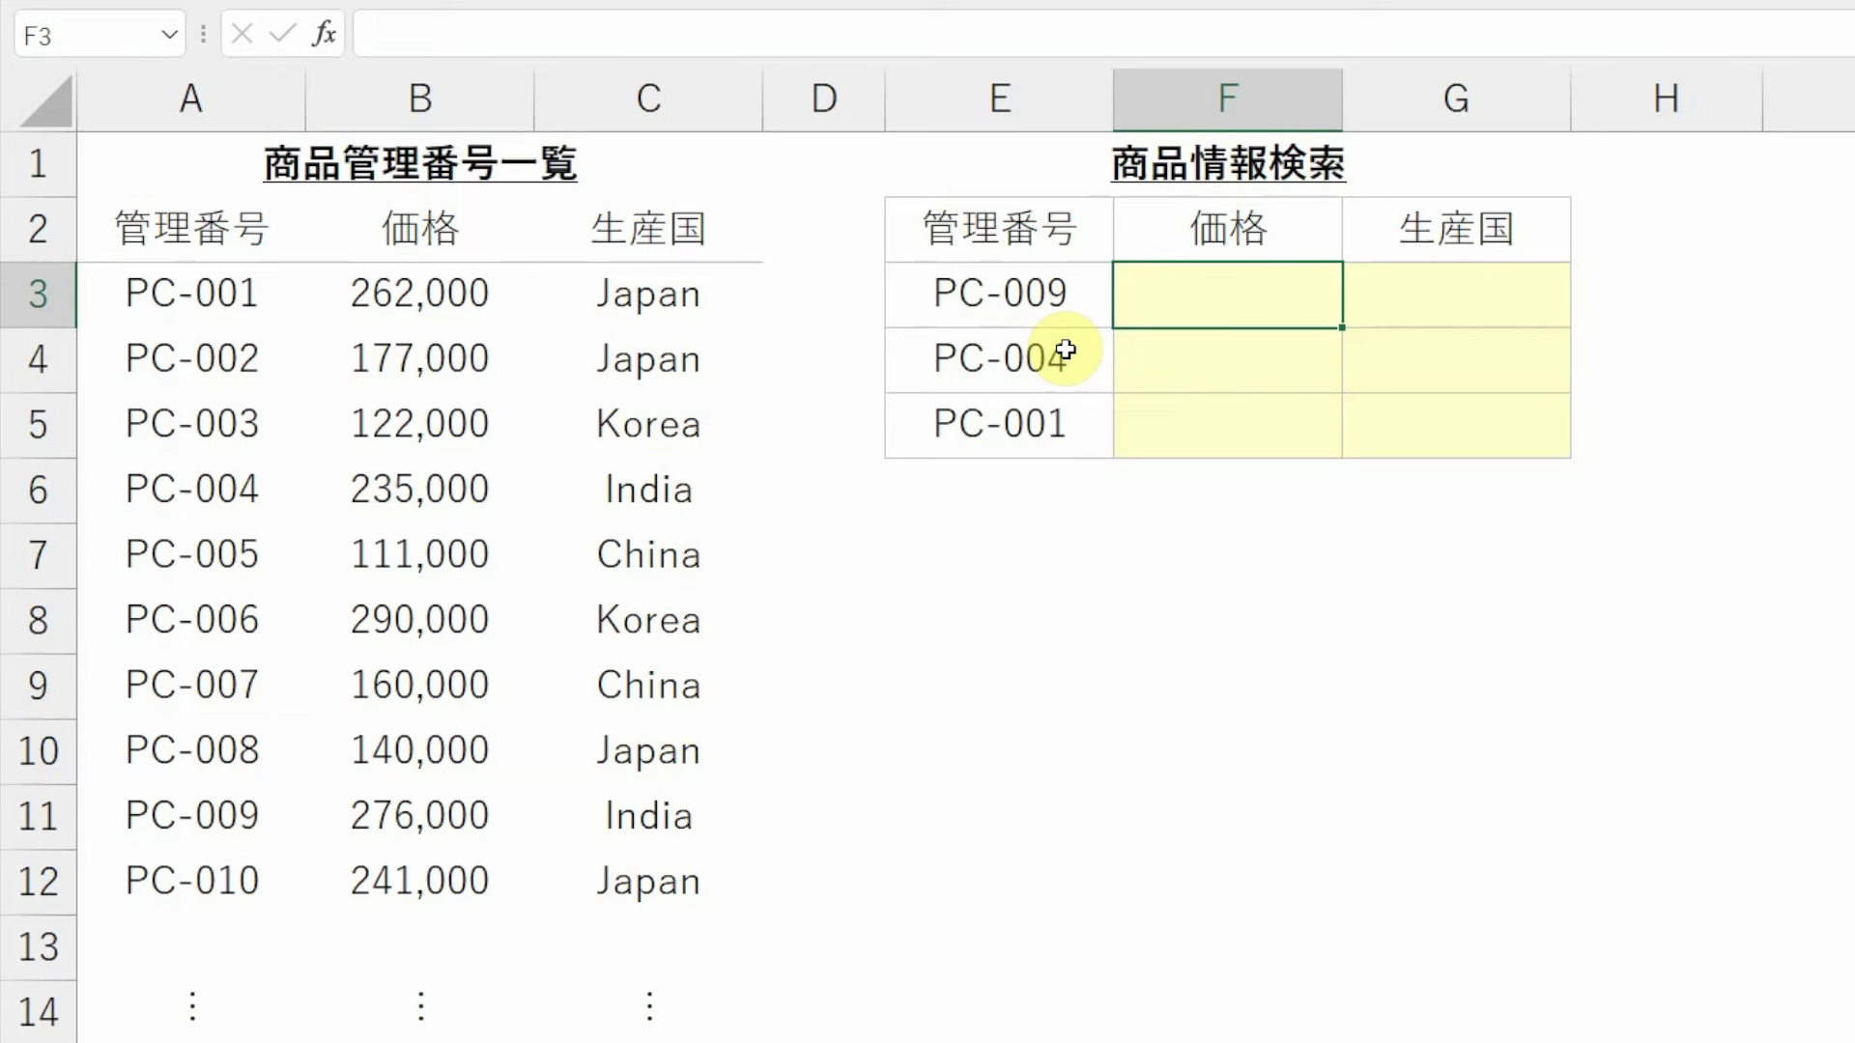
# - Start a VLOOKUP formula in F3 of the 商品情報検索 table with E3 as the lookup value
pyautogui.write('=vl')
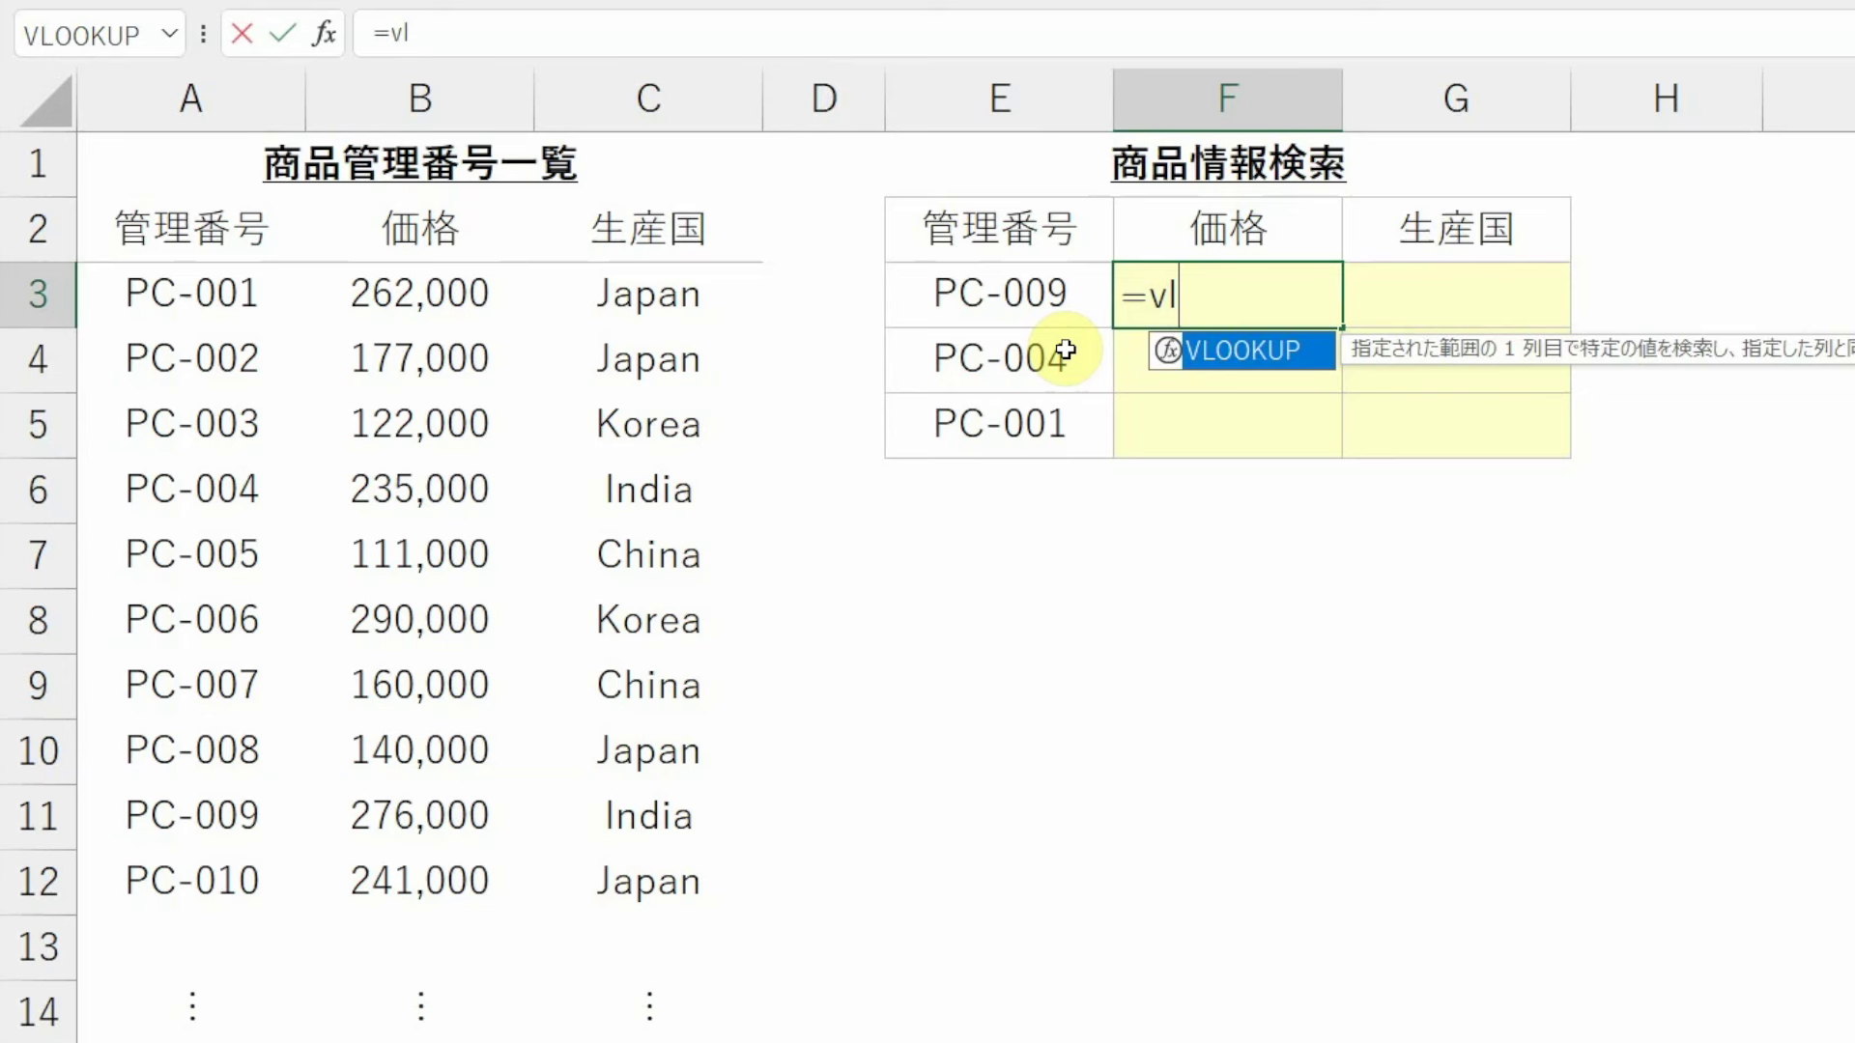
pyautogui.press('Tab')
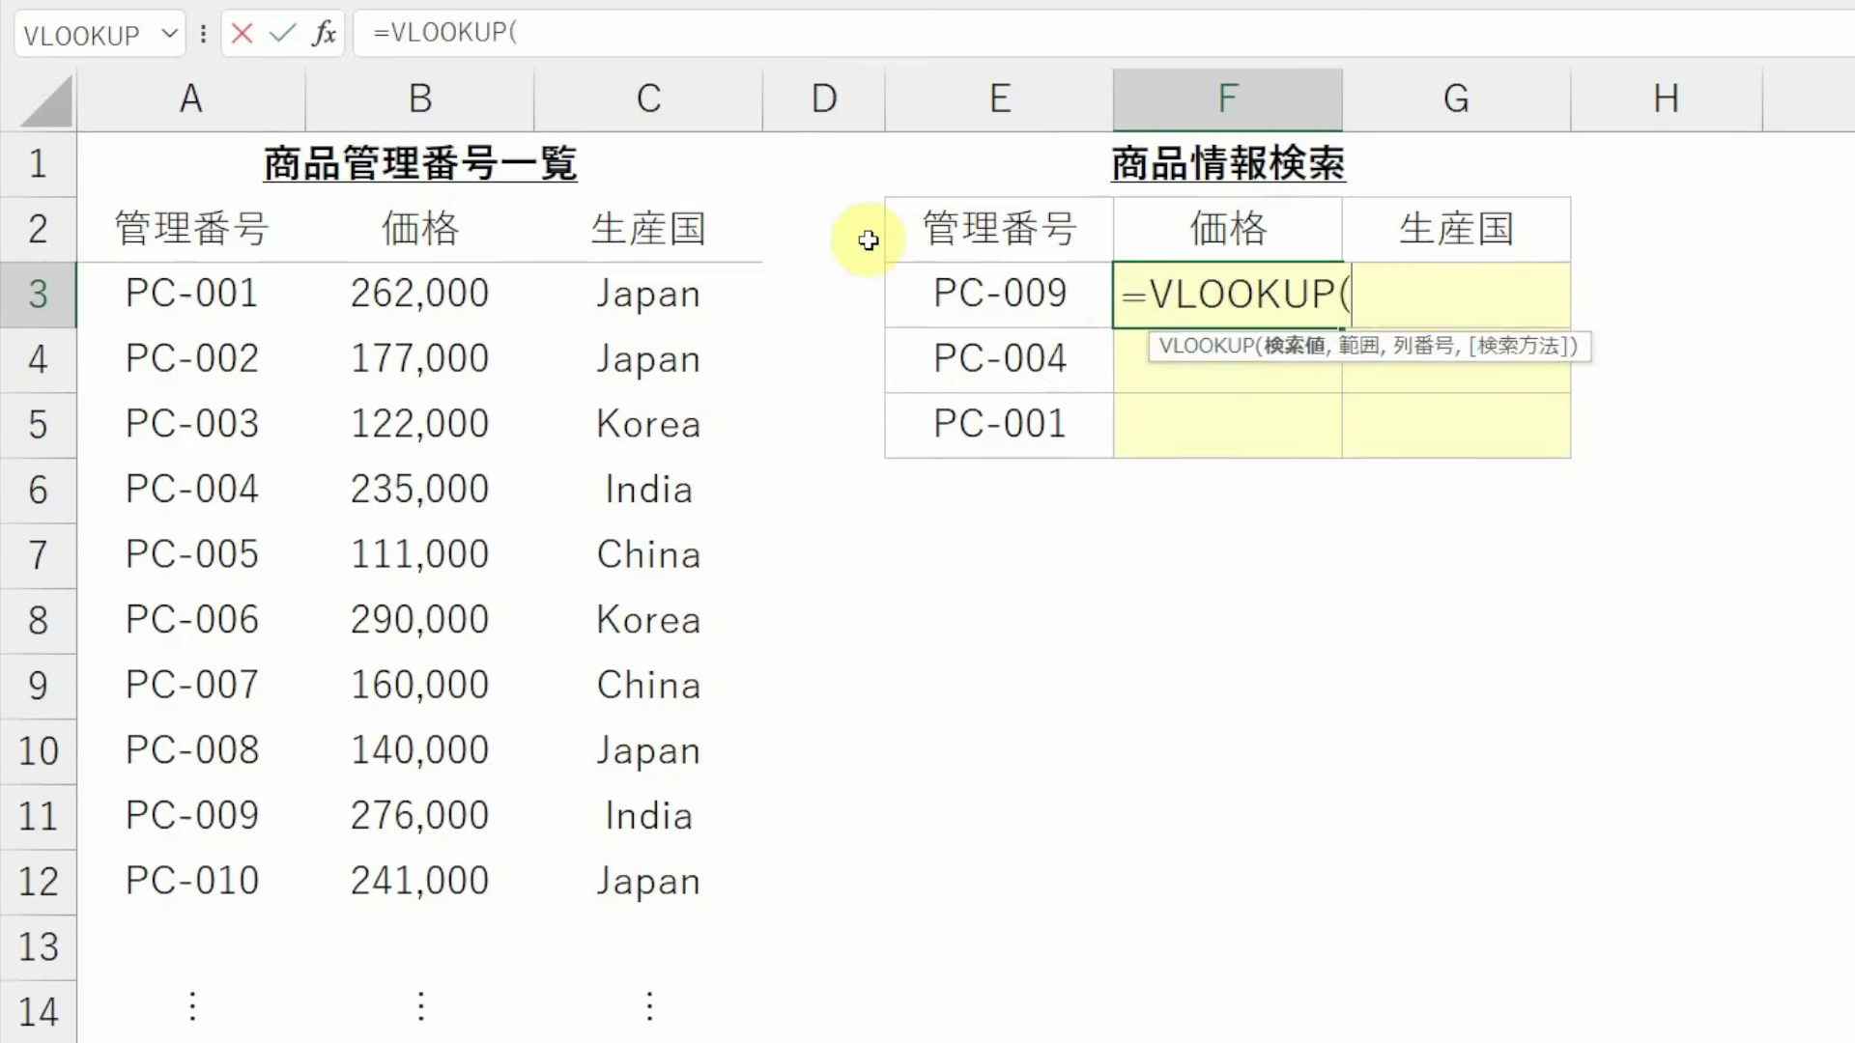
pyautogui.press('Left')
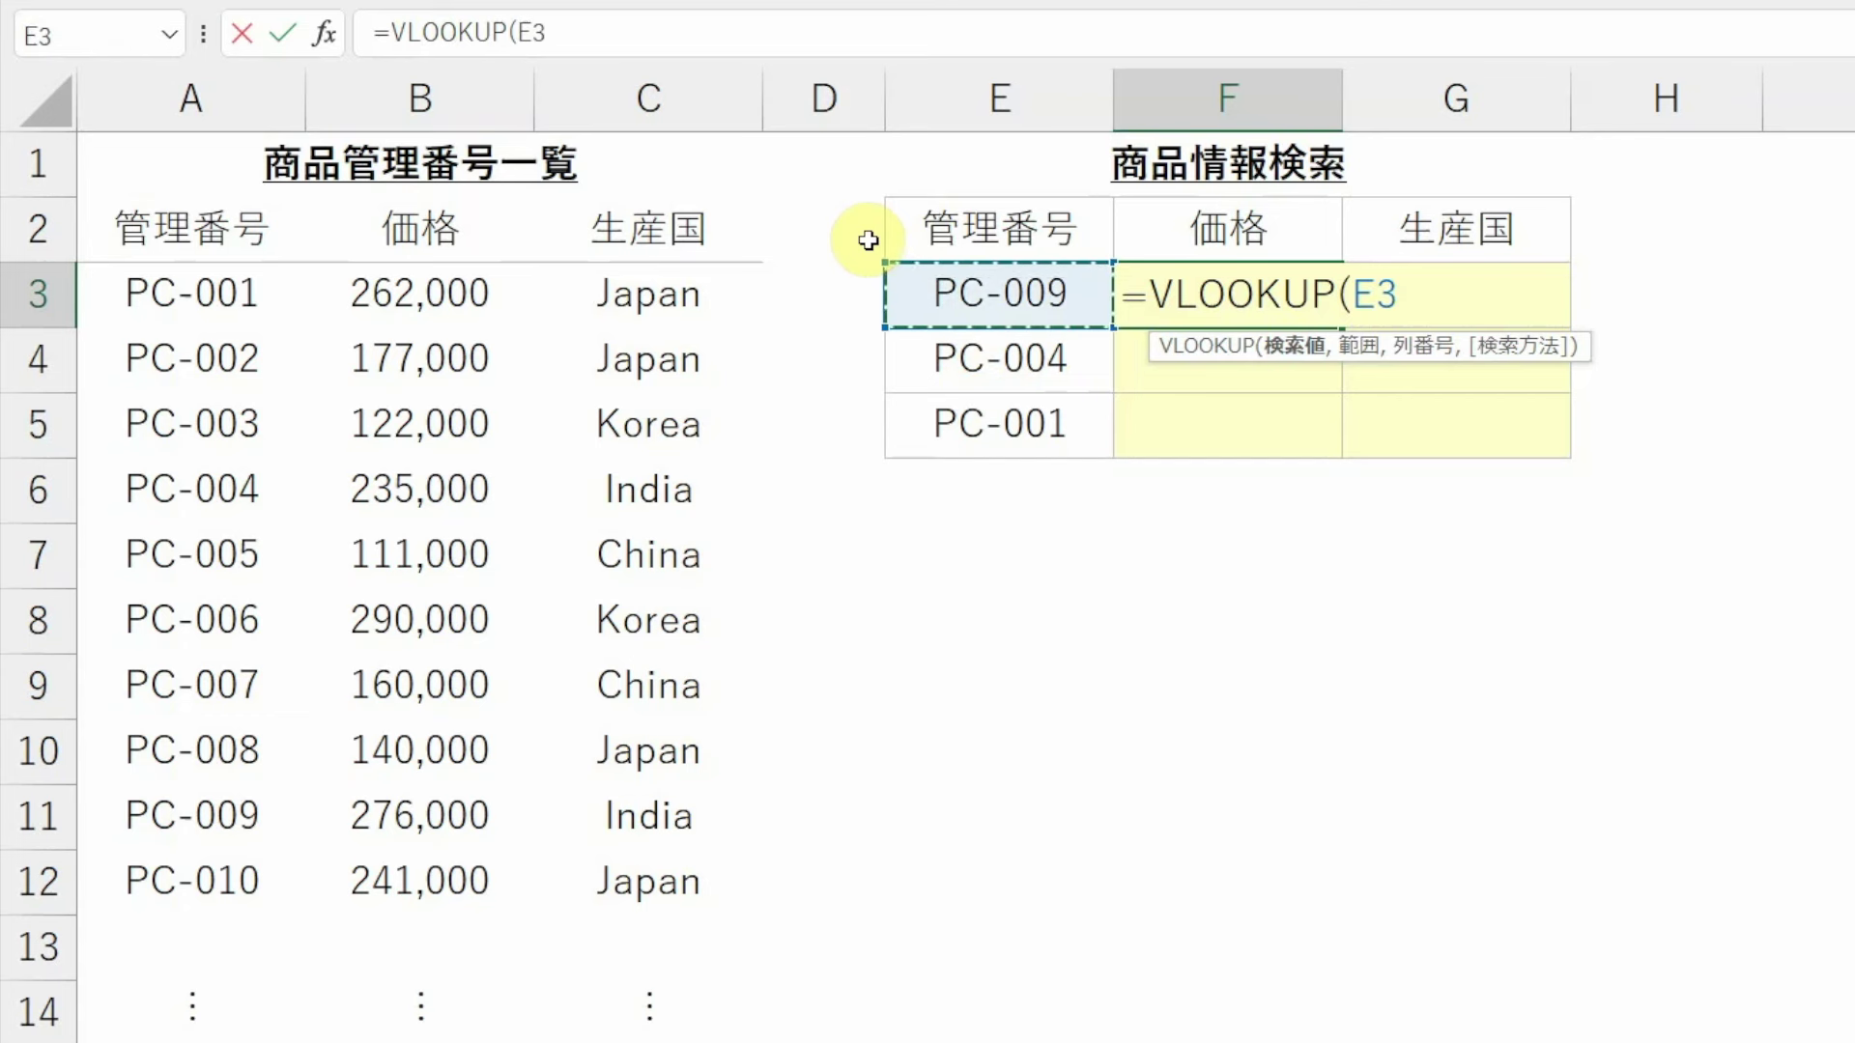
pyautogui.write(',')
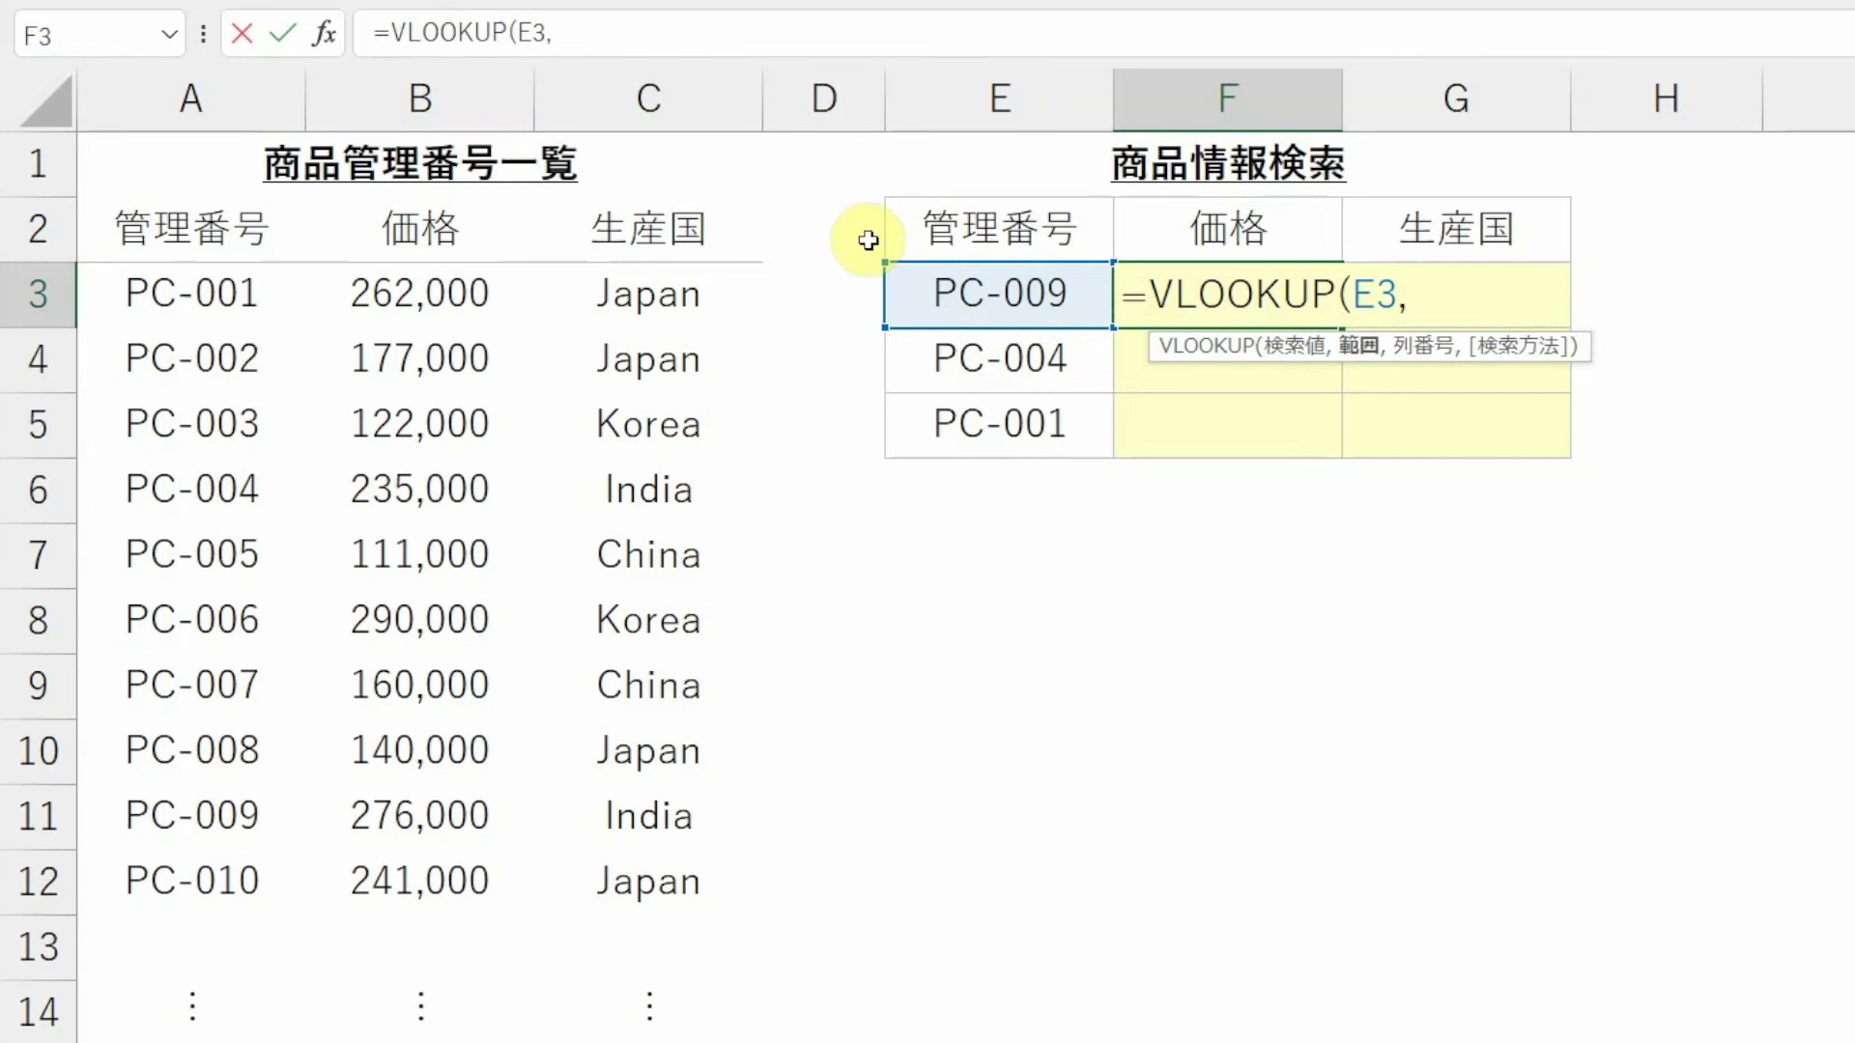
# - Complete the F3 VLOOKUP formula with the range A3:C12, column number 2 and match type 0
pyautogui.press('Left')
pyautogui.hotkey('ctrl', 'Left')
pyautogui.hotkey('ctrl', 'Left')
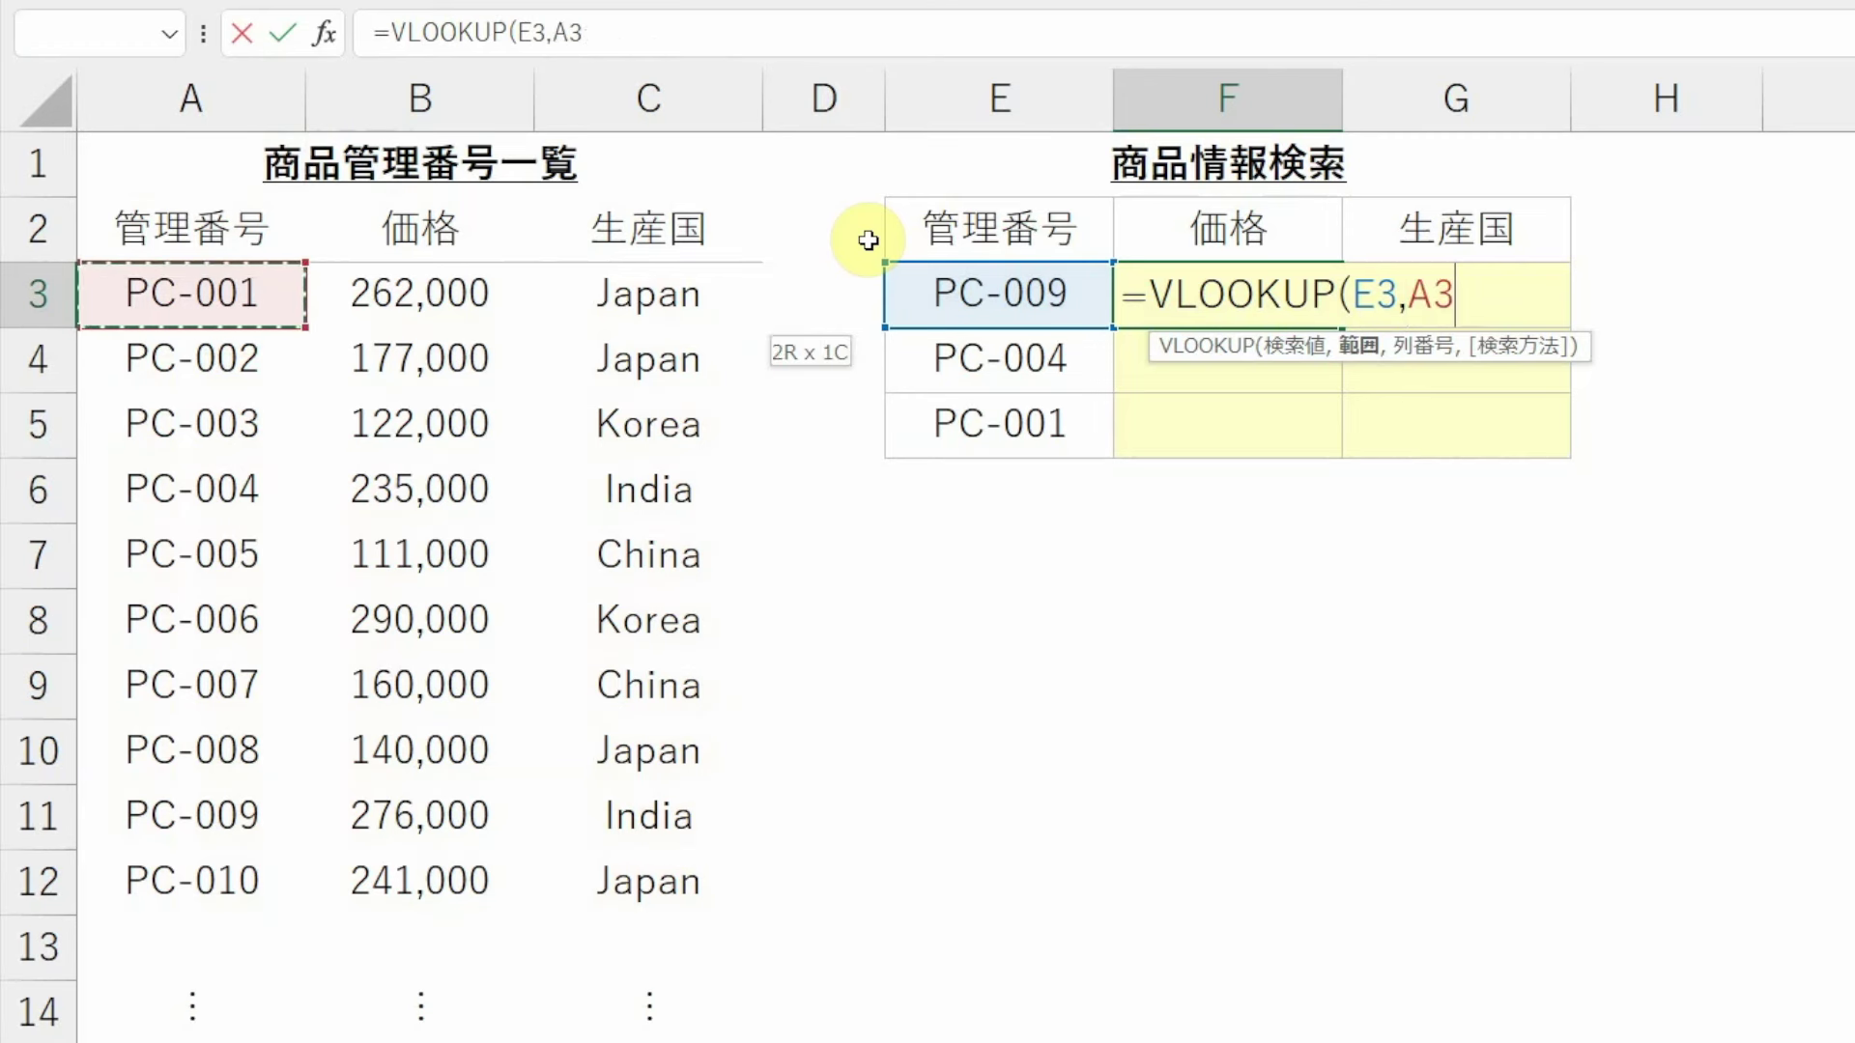
pyautogui.hotkey('ctrl', 'shift', 'Right')
pyautogui.hotkey('ctrl', 'shift', 'Down')
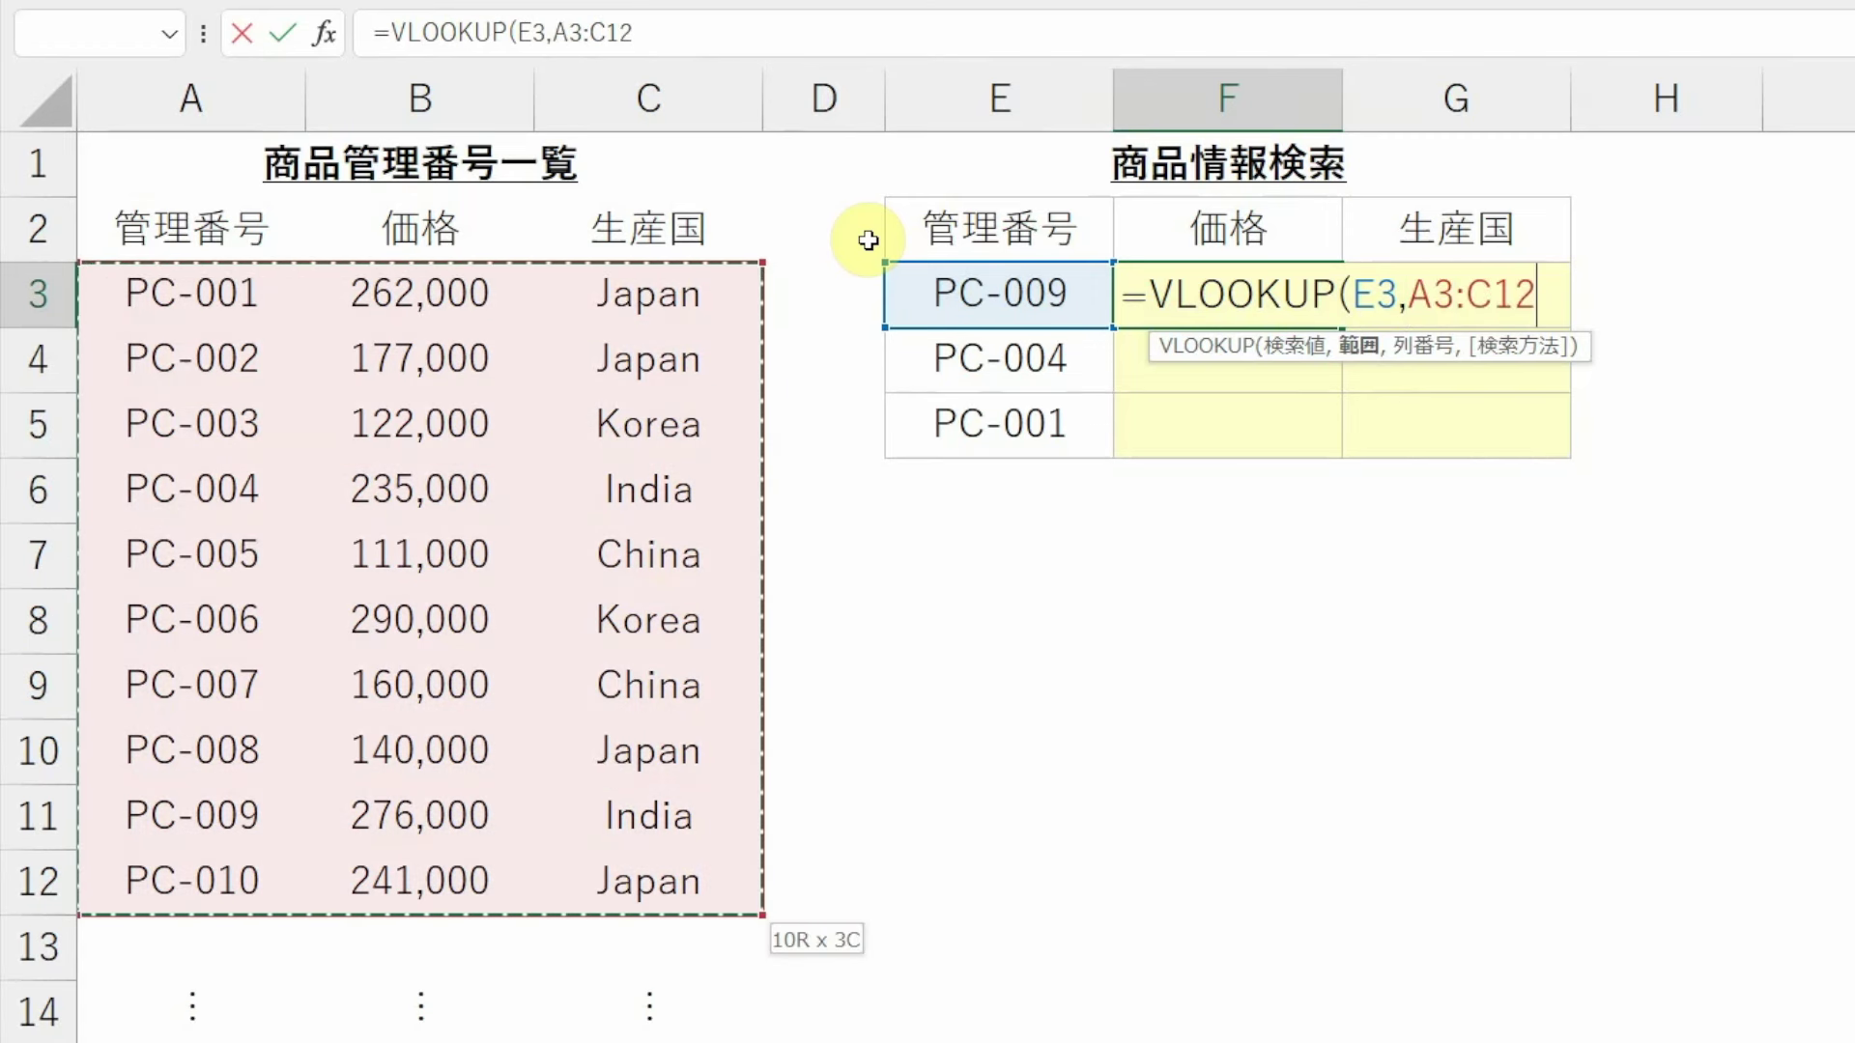
pyautogui.write(',')
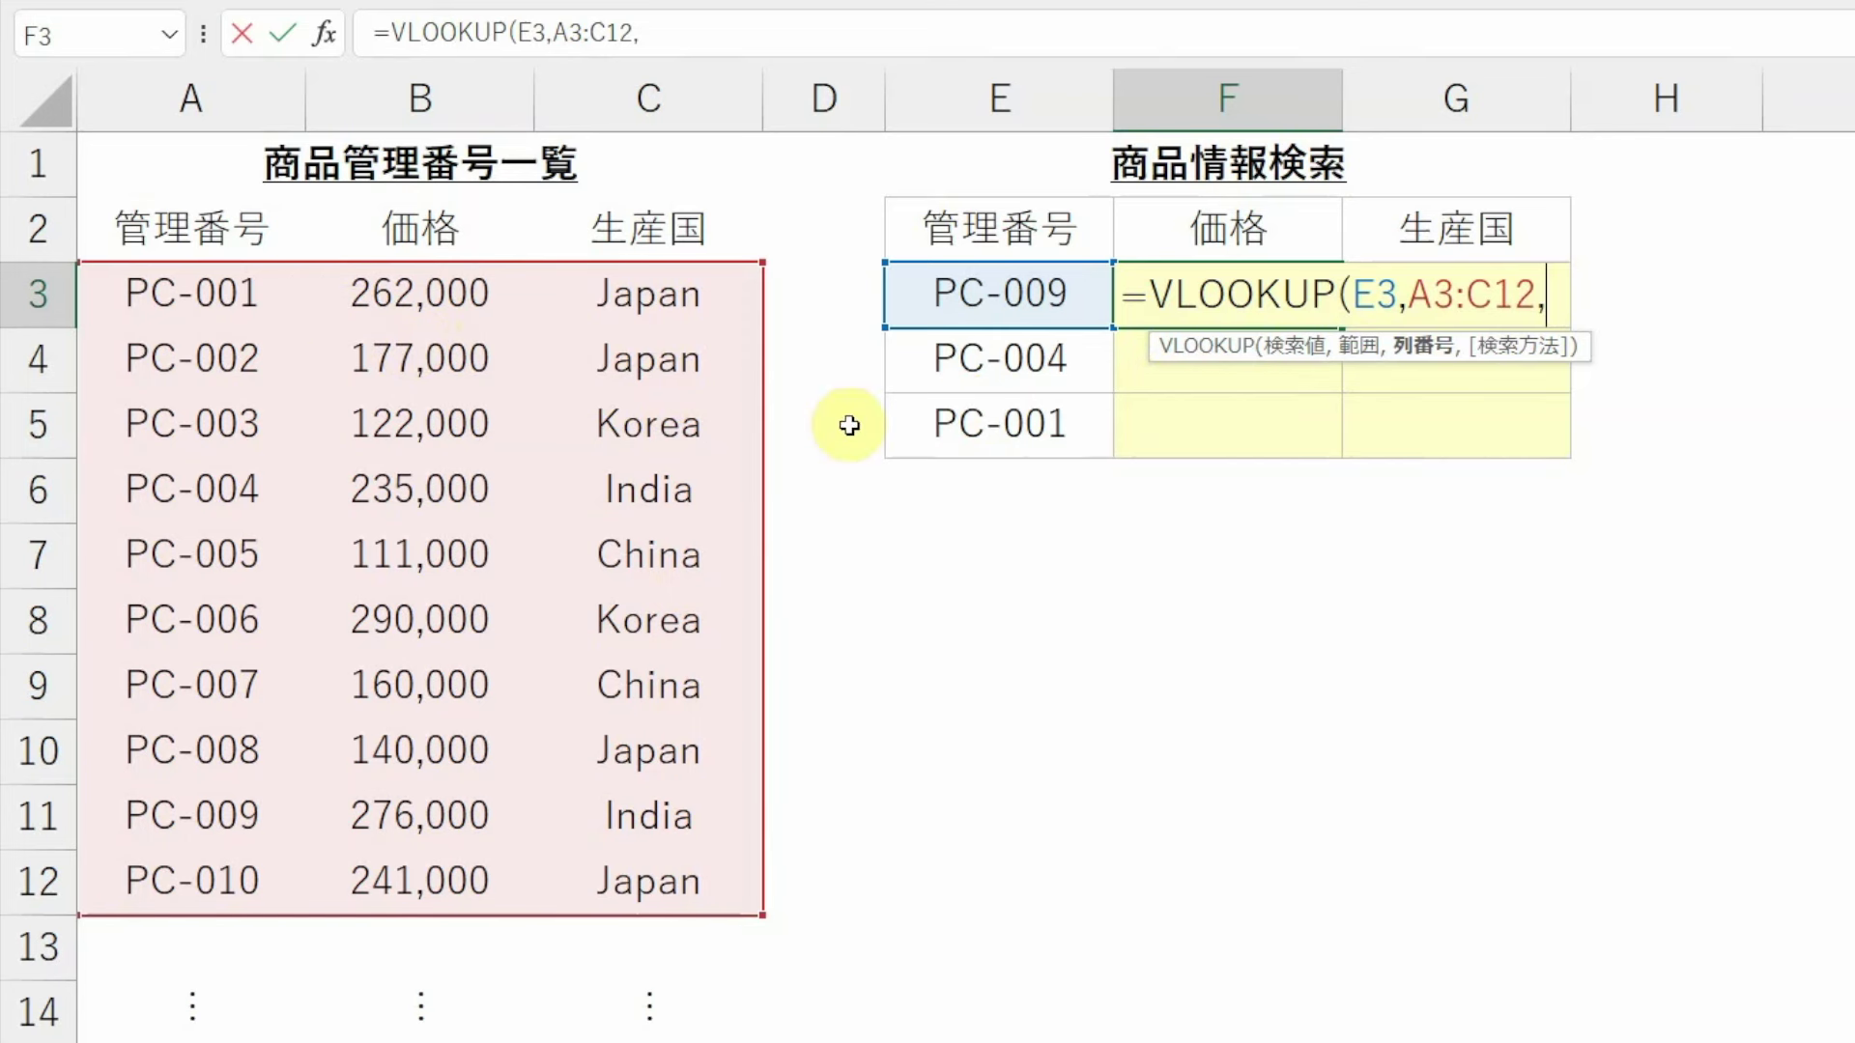
pyautogui.write('2,')
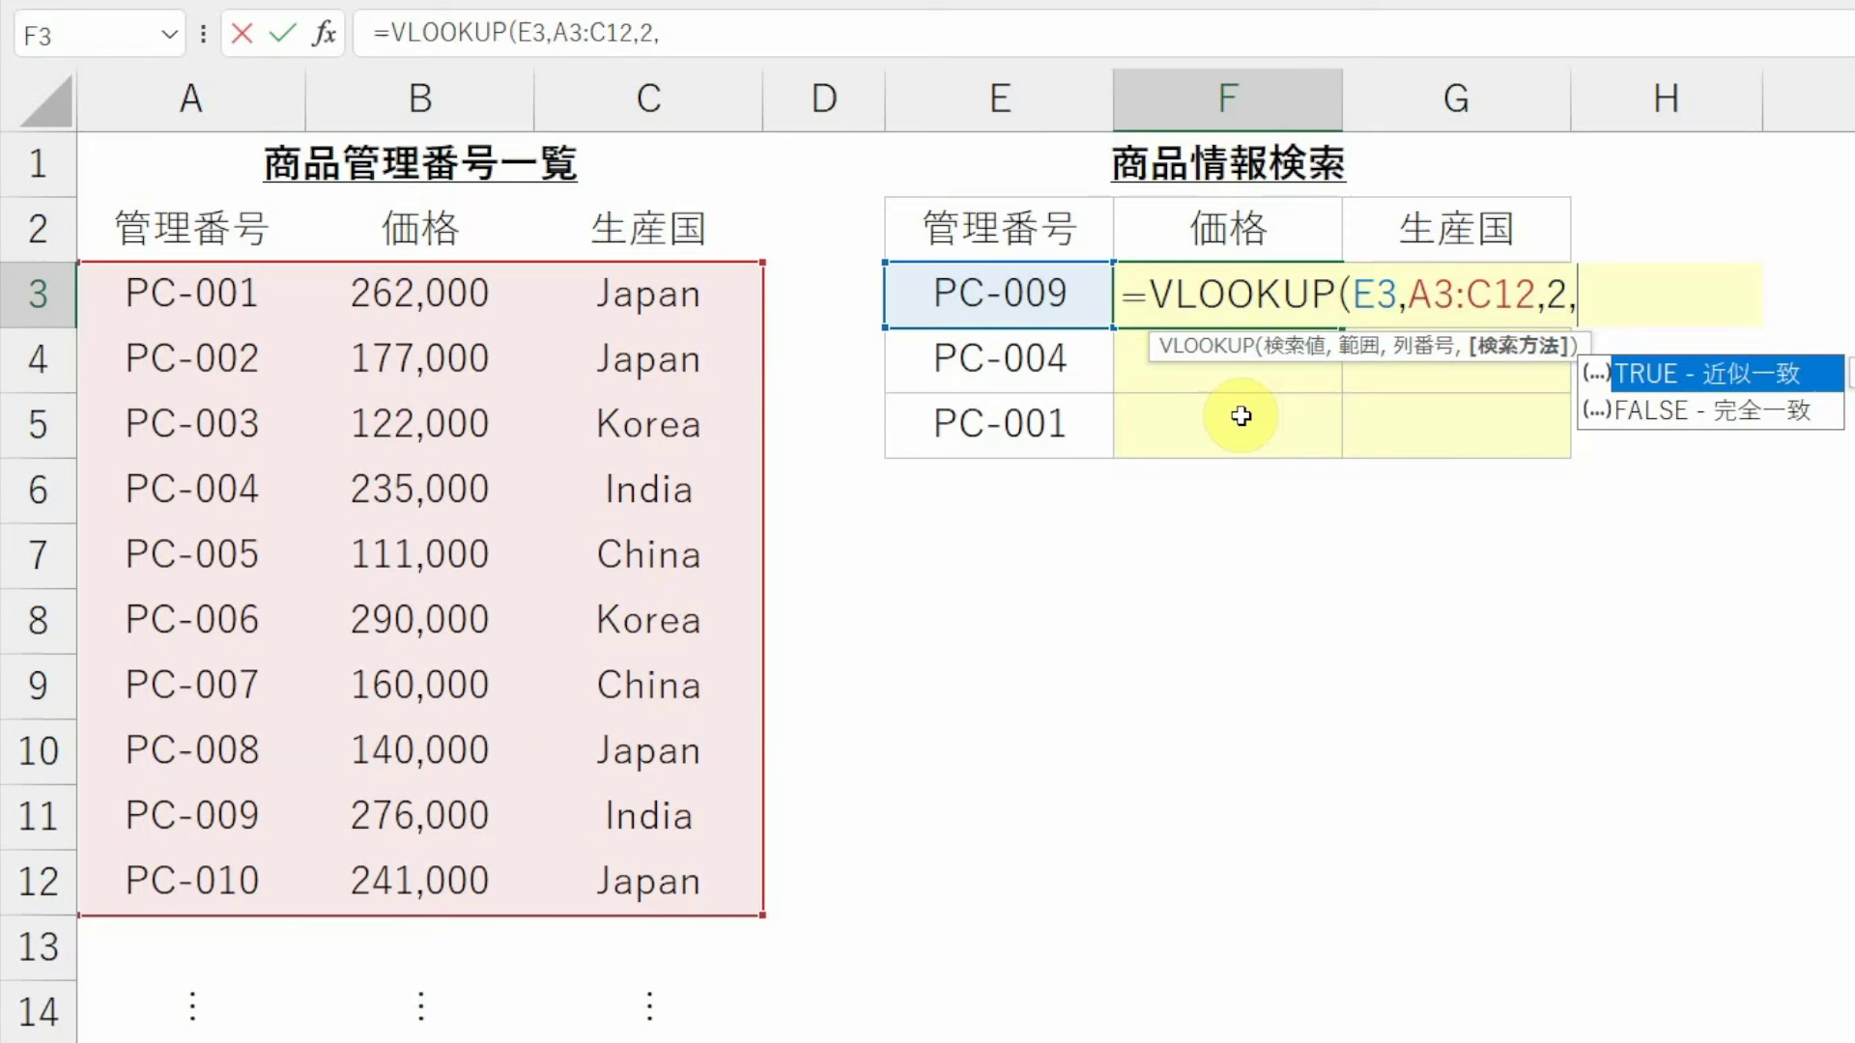
pyautogui.write('0')
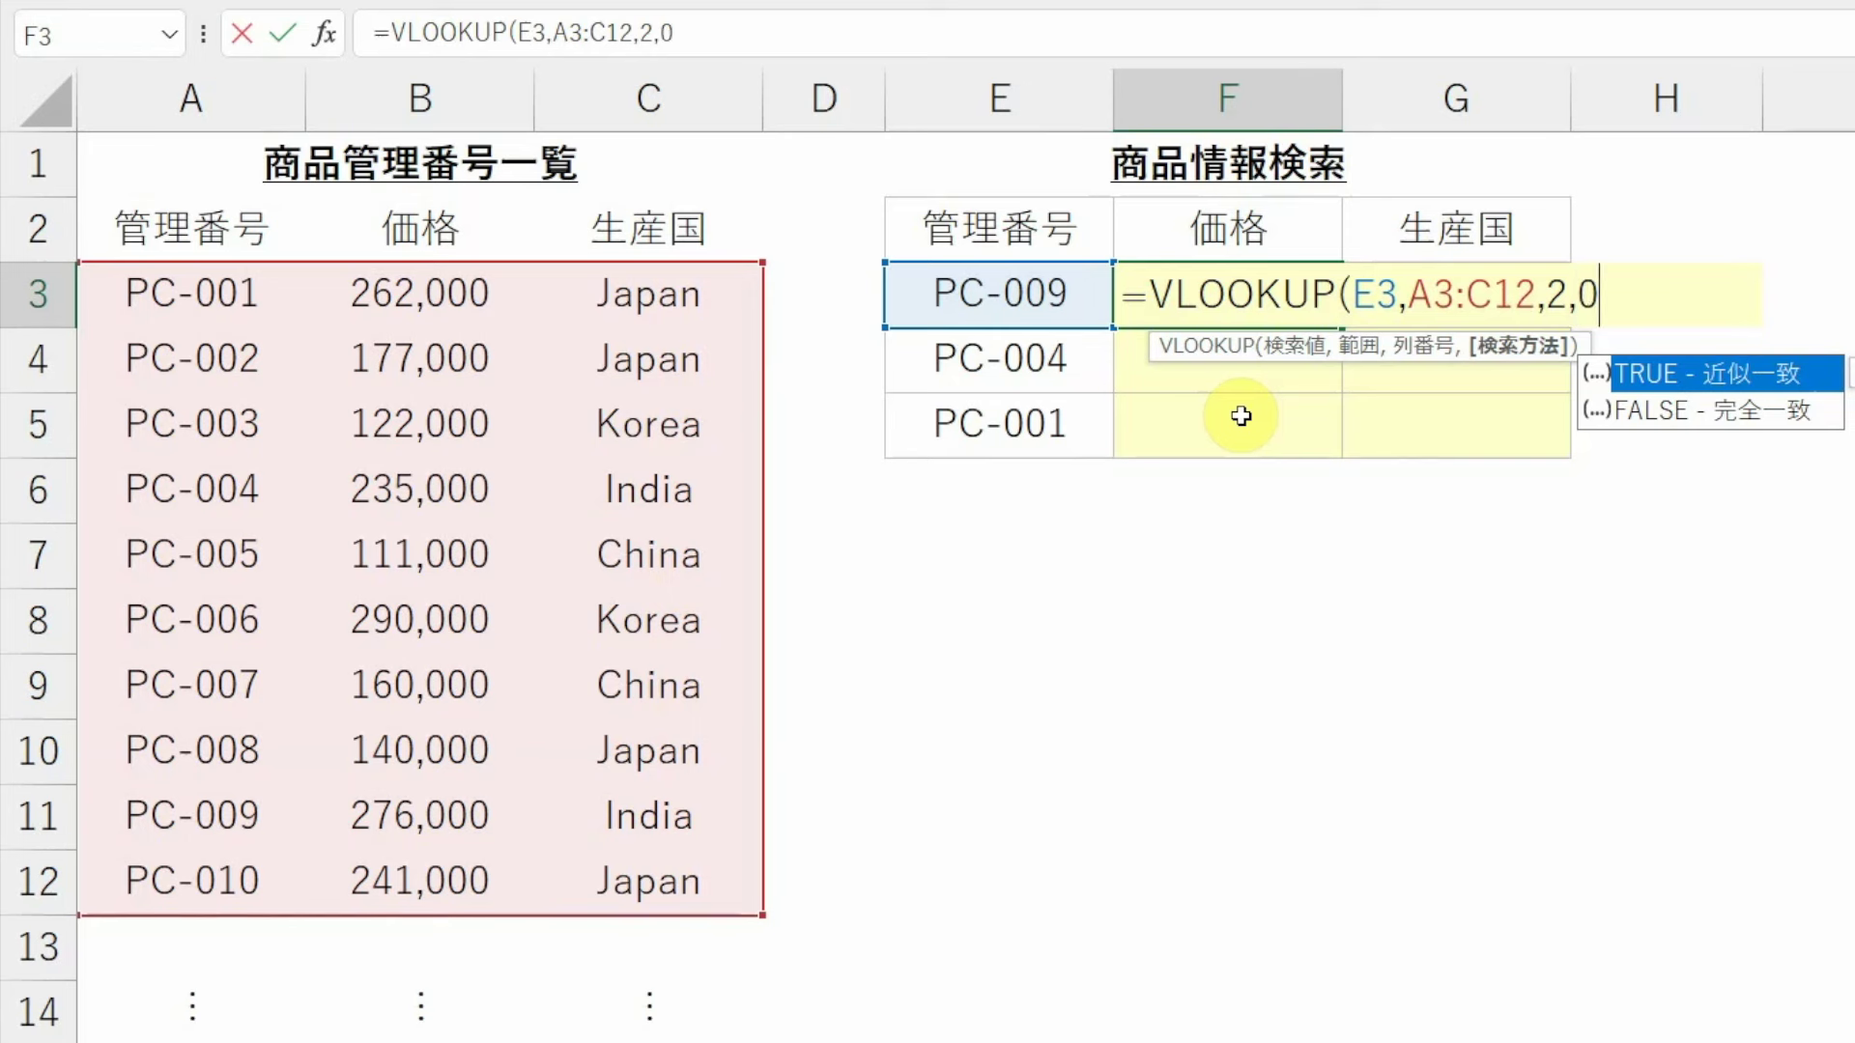
pyautogui.press('Return')
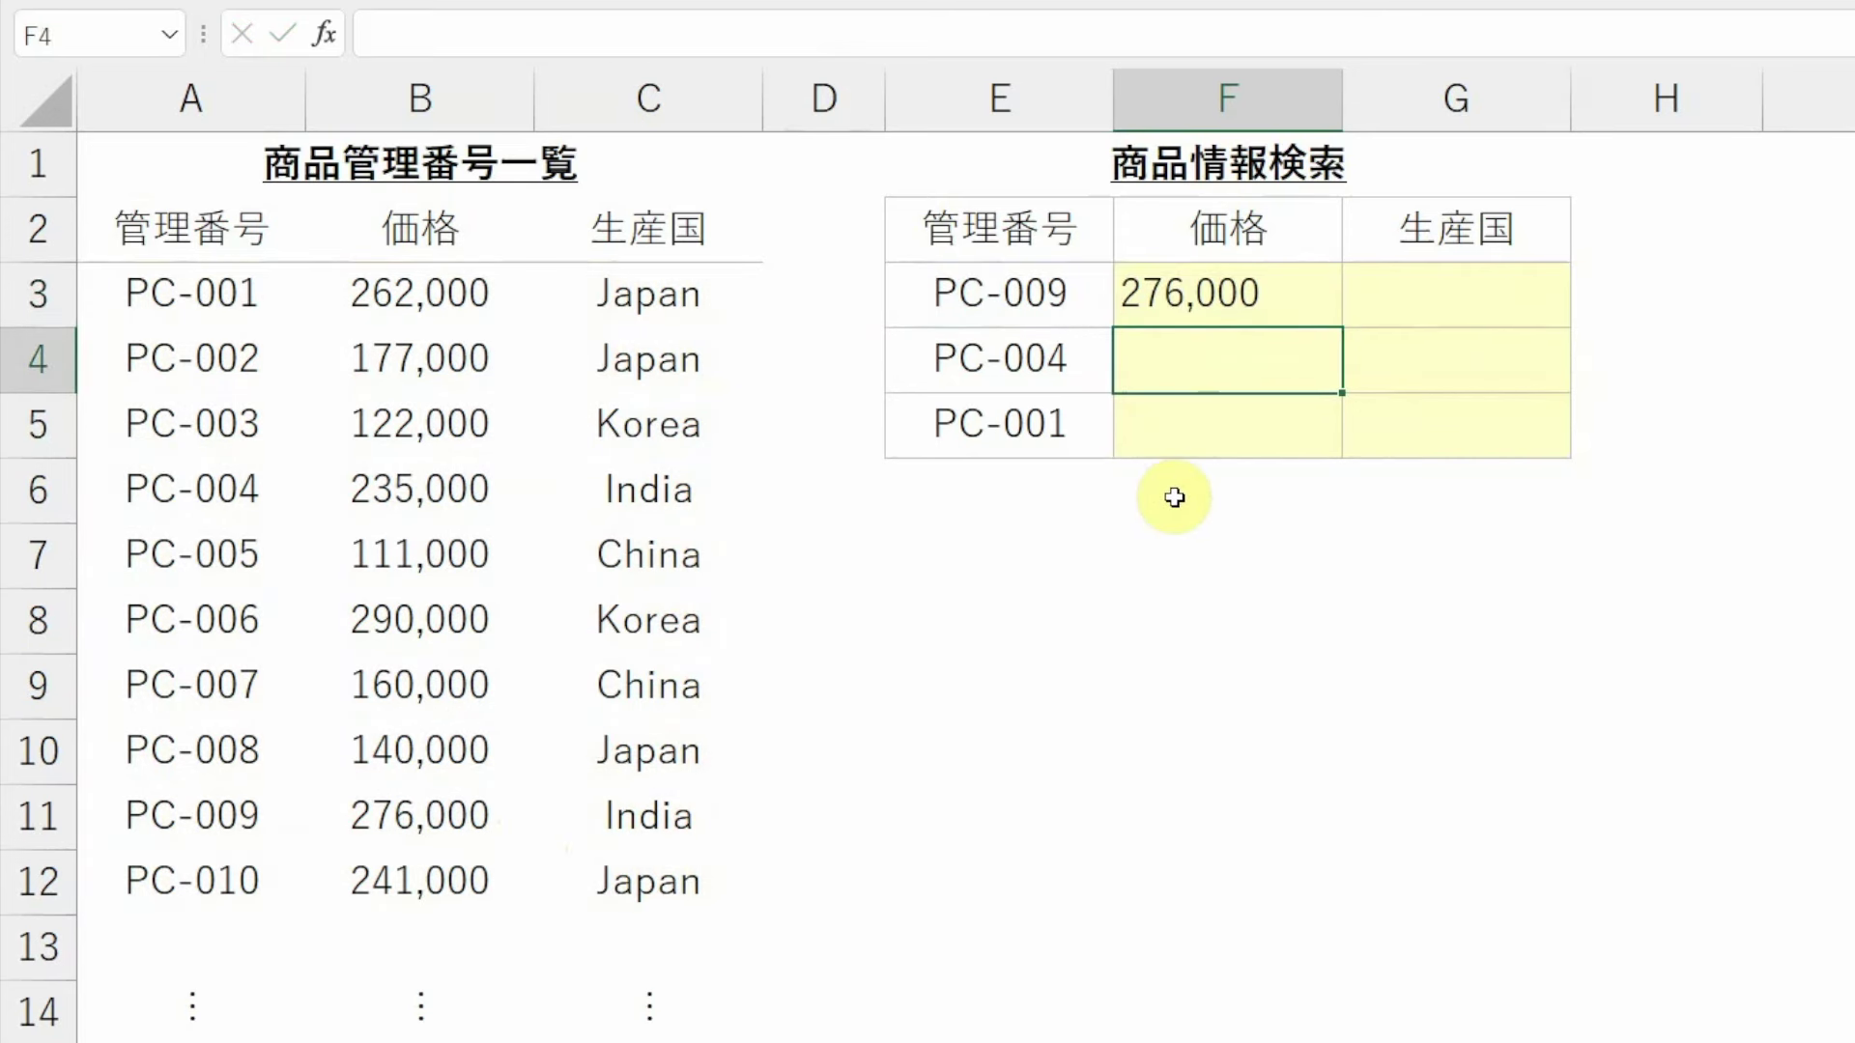
# - Enter the F3 VLOOKUP formula into the whole range F3:G5 at once
pyautogui.press('Up')
pyautogui.hotkey('shift', 'Down')
pyautogui.hotkey('shift', 'Right')
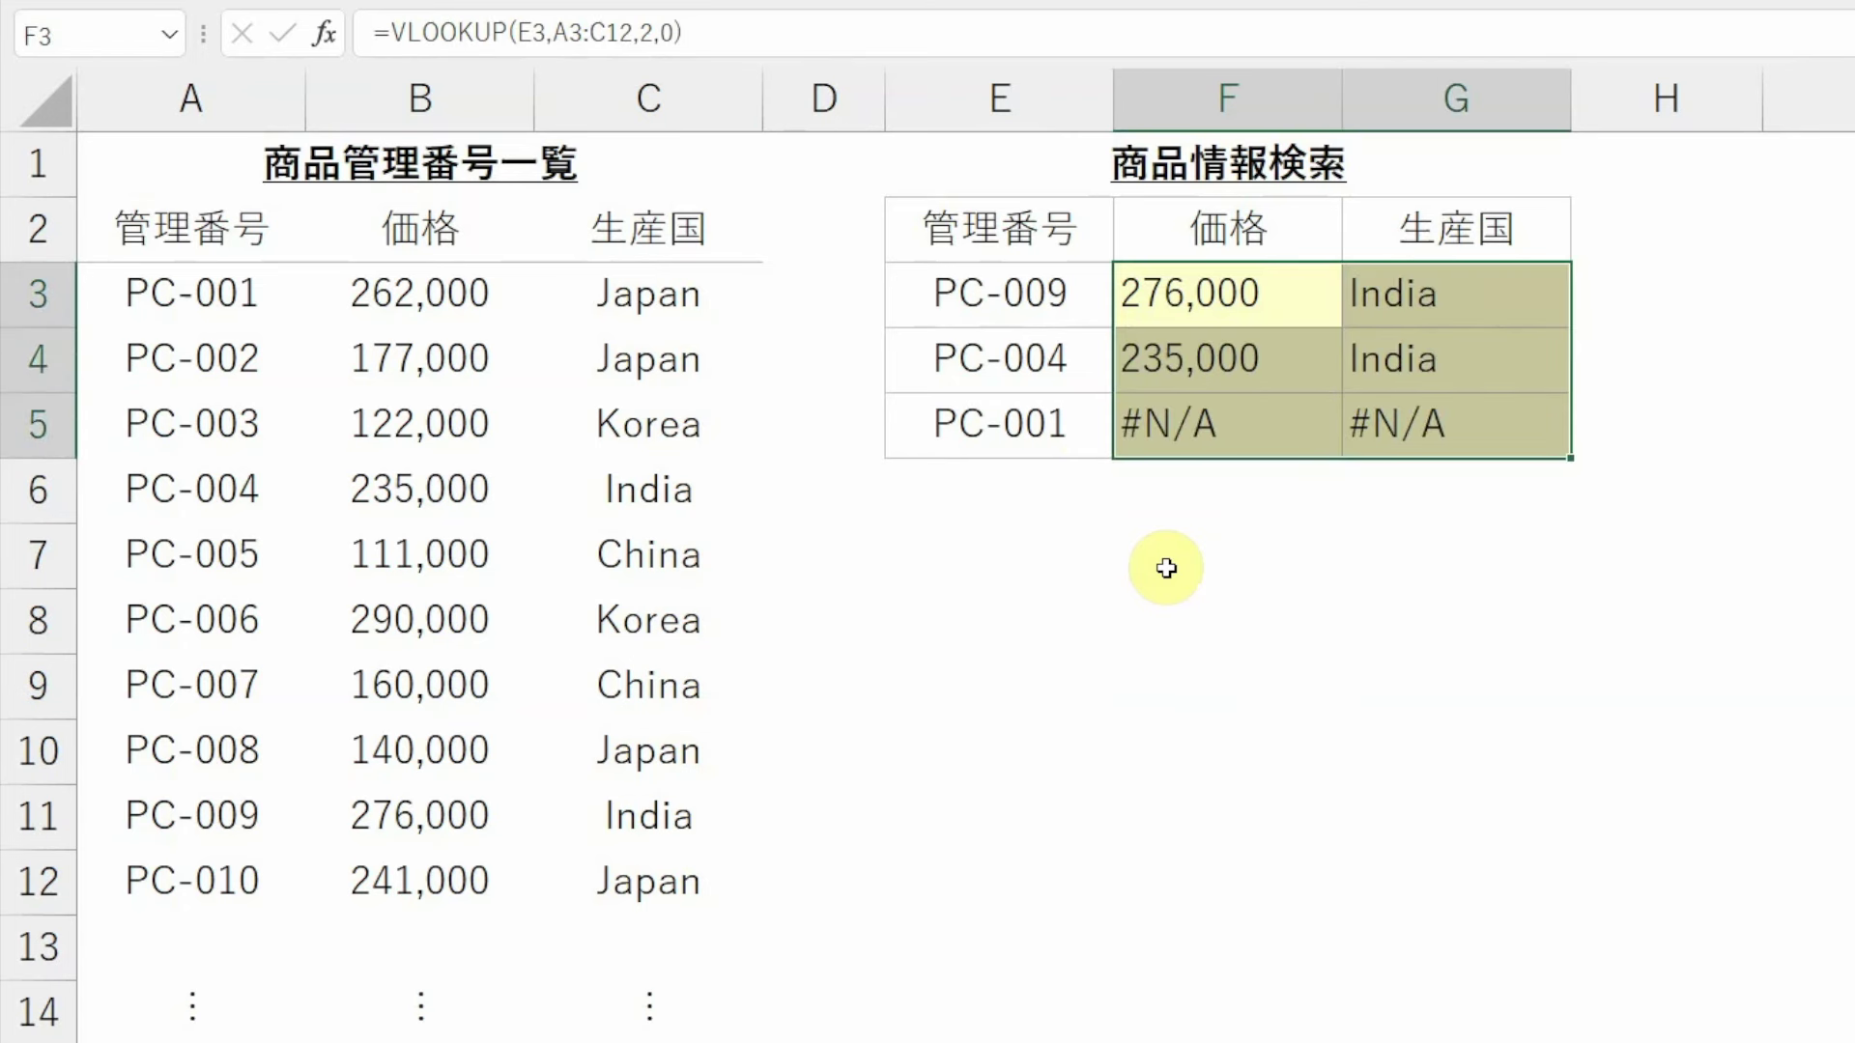
# - Examine which cells the VLOOKUP formulas in F5 and G5 refer to
pyautogui.press('Down')
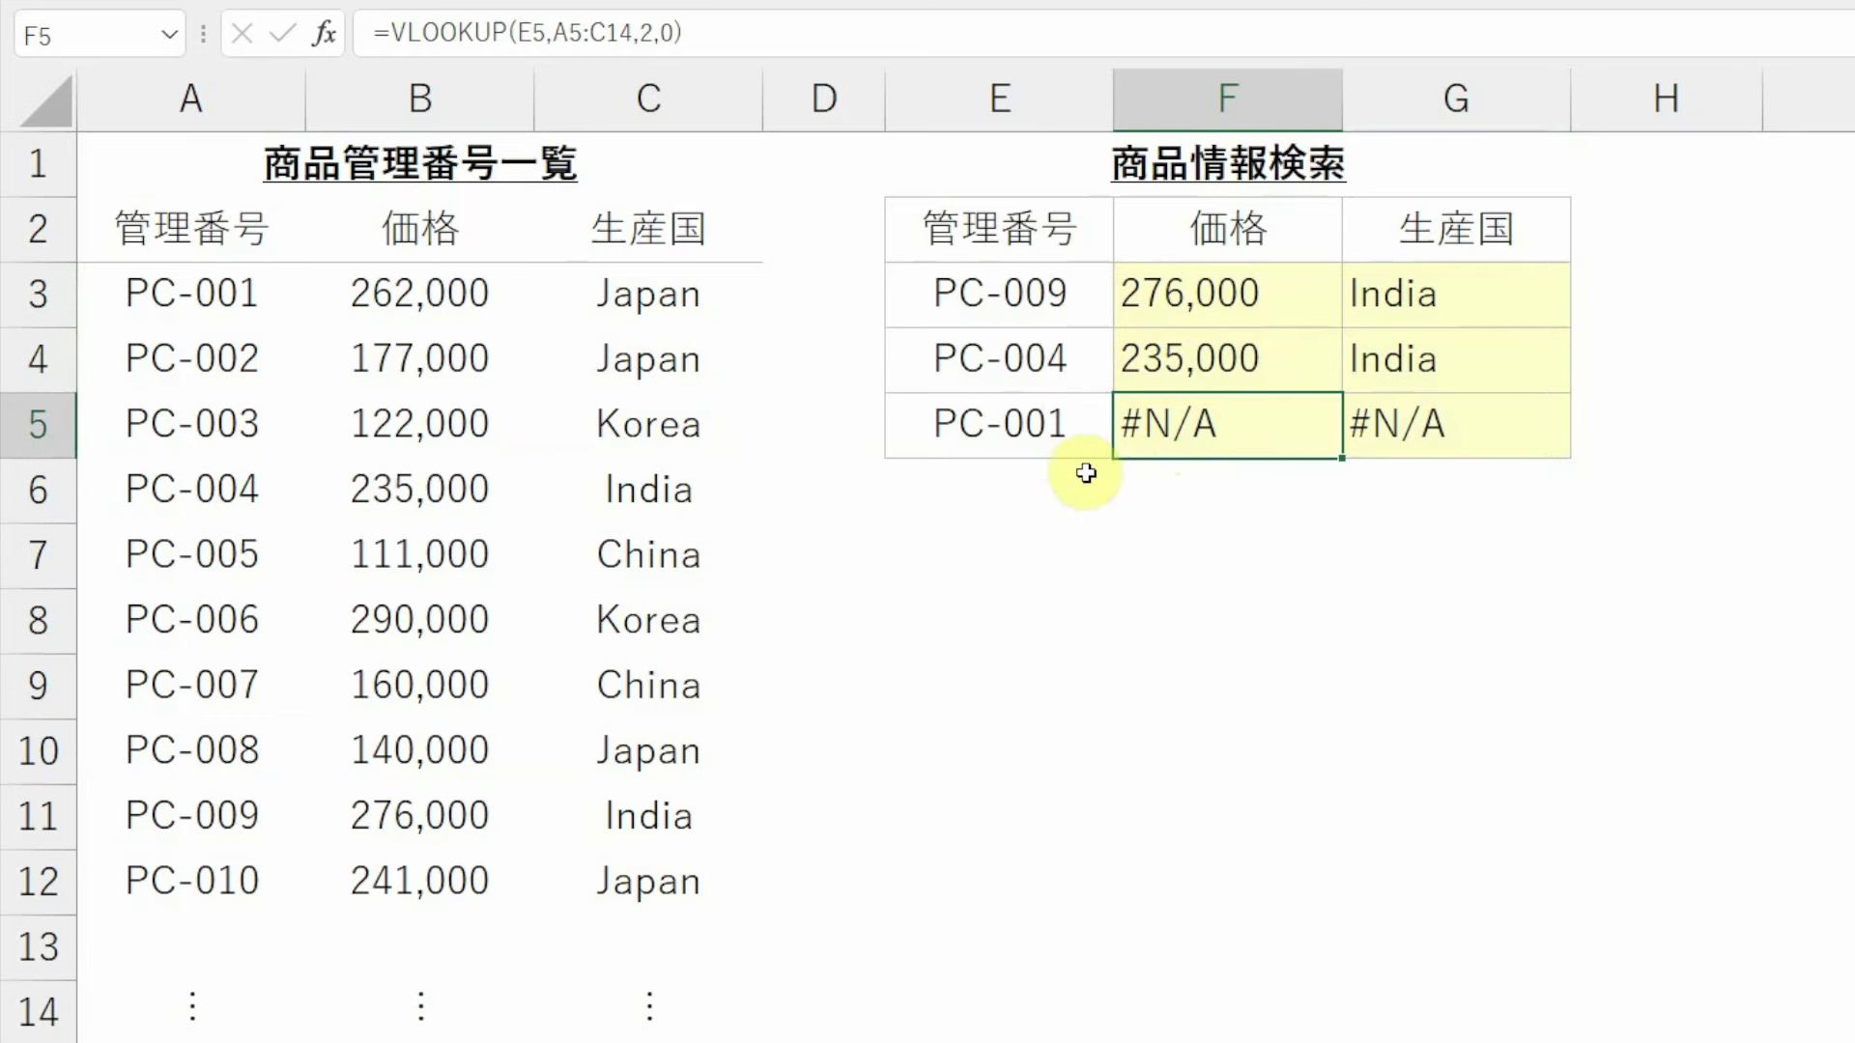
pyautogui.press('F2')
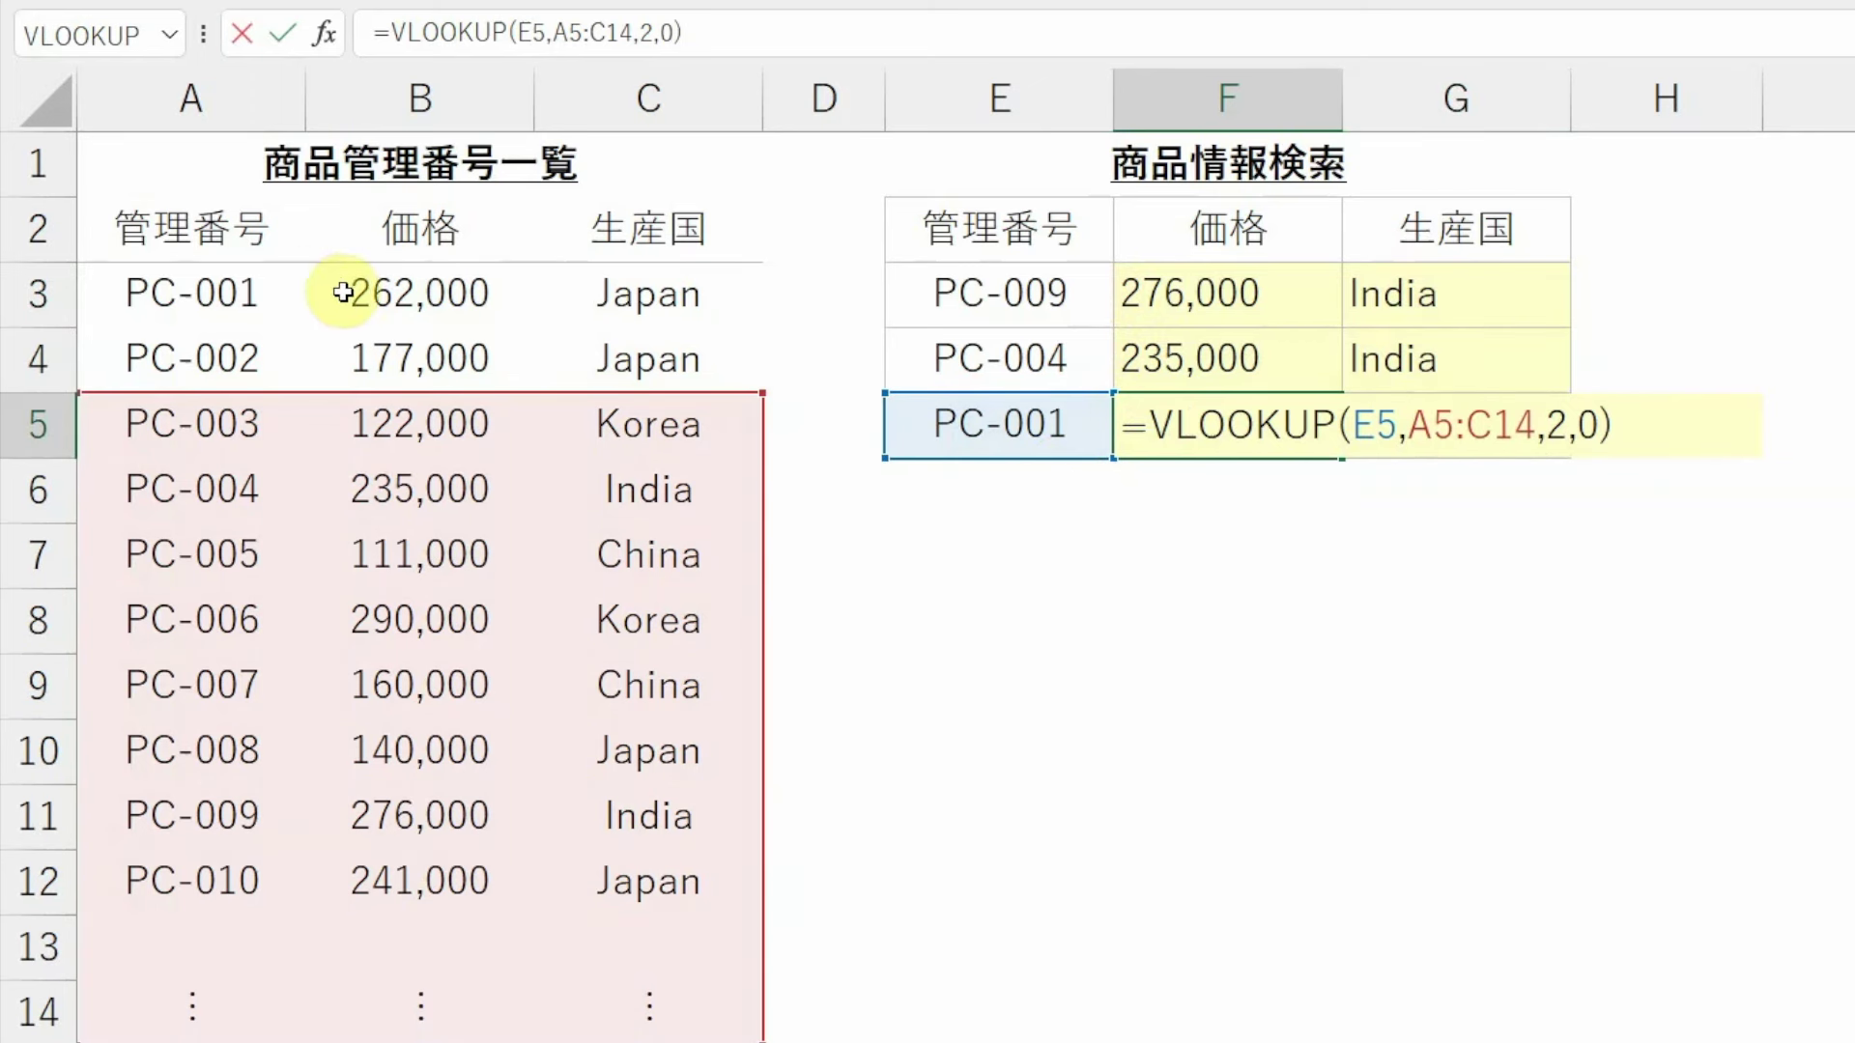
pyautogui.press('Tab')
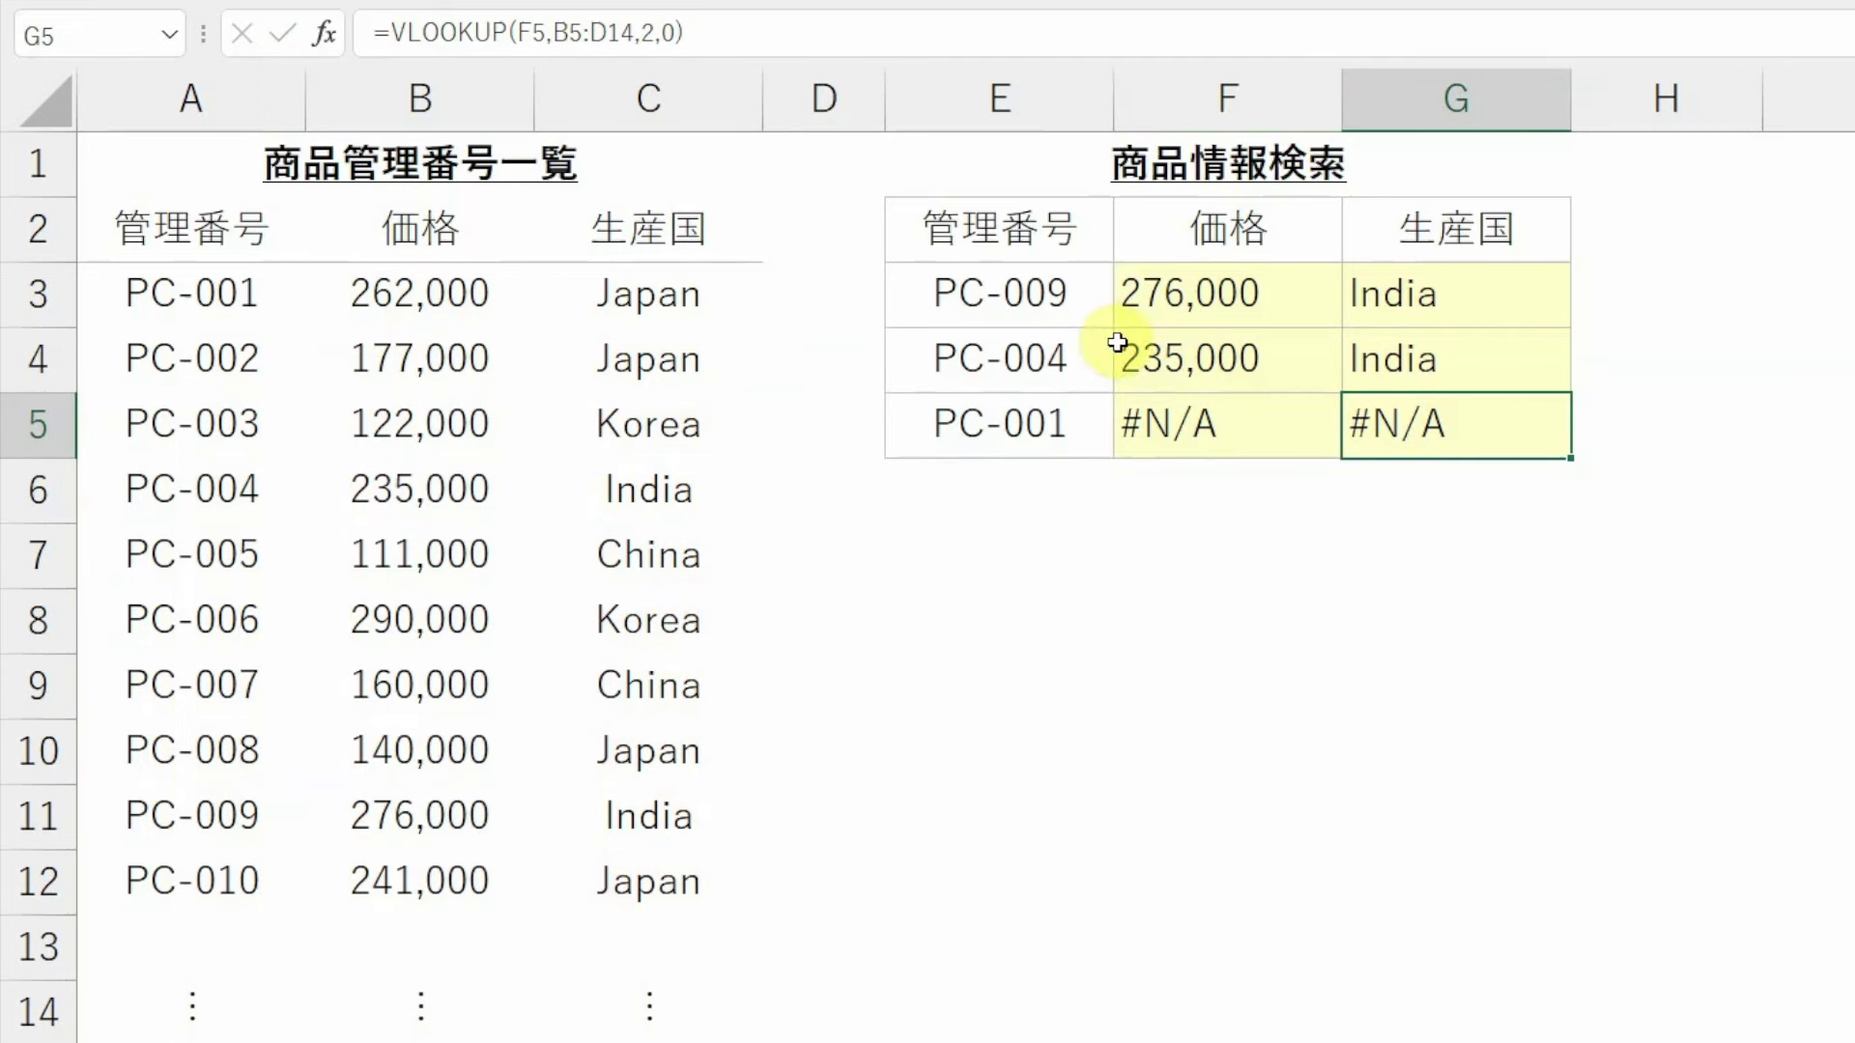
pyautogui.press('F2')
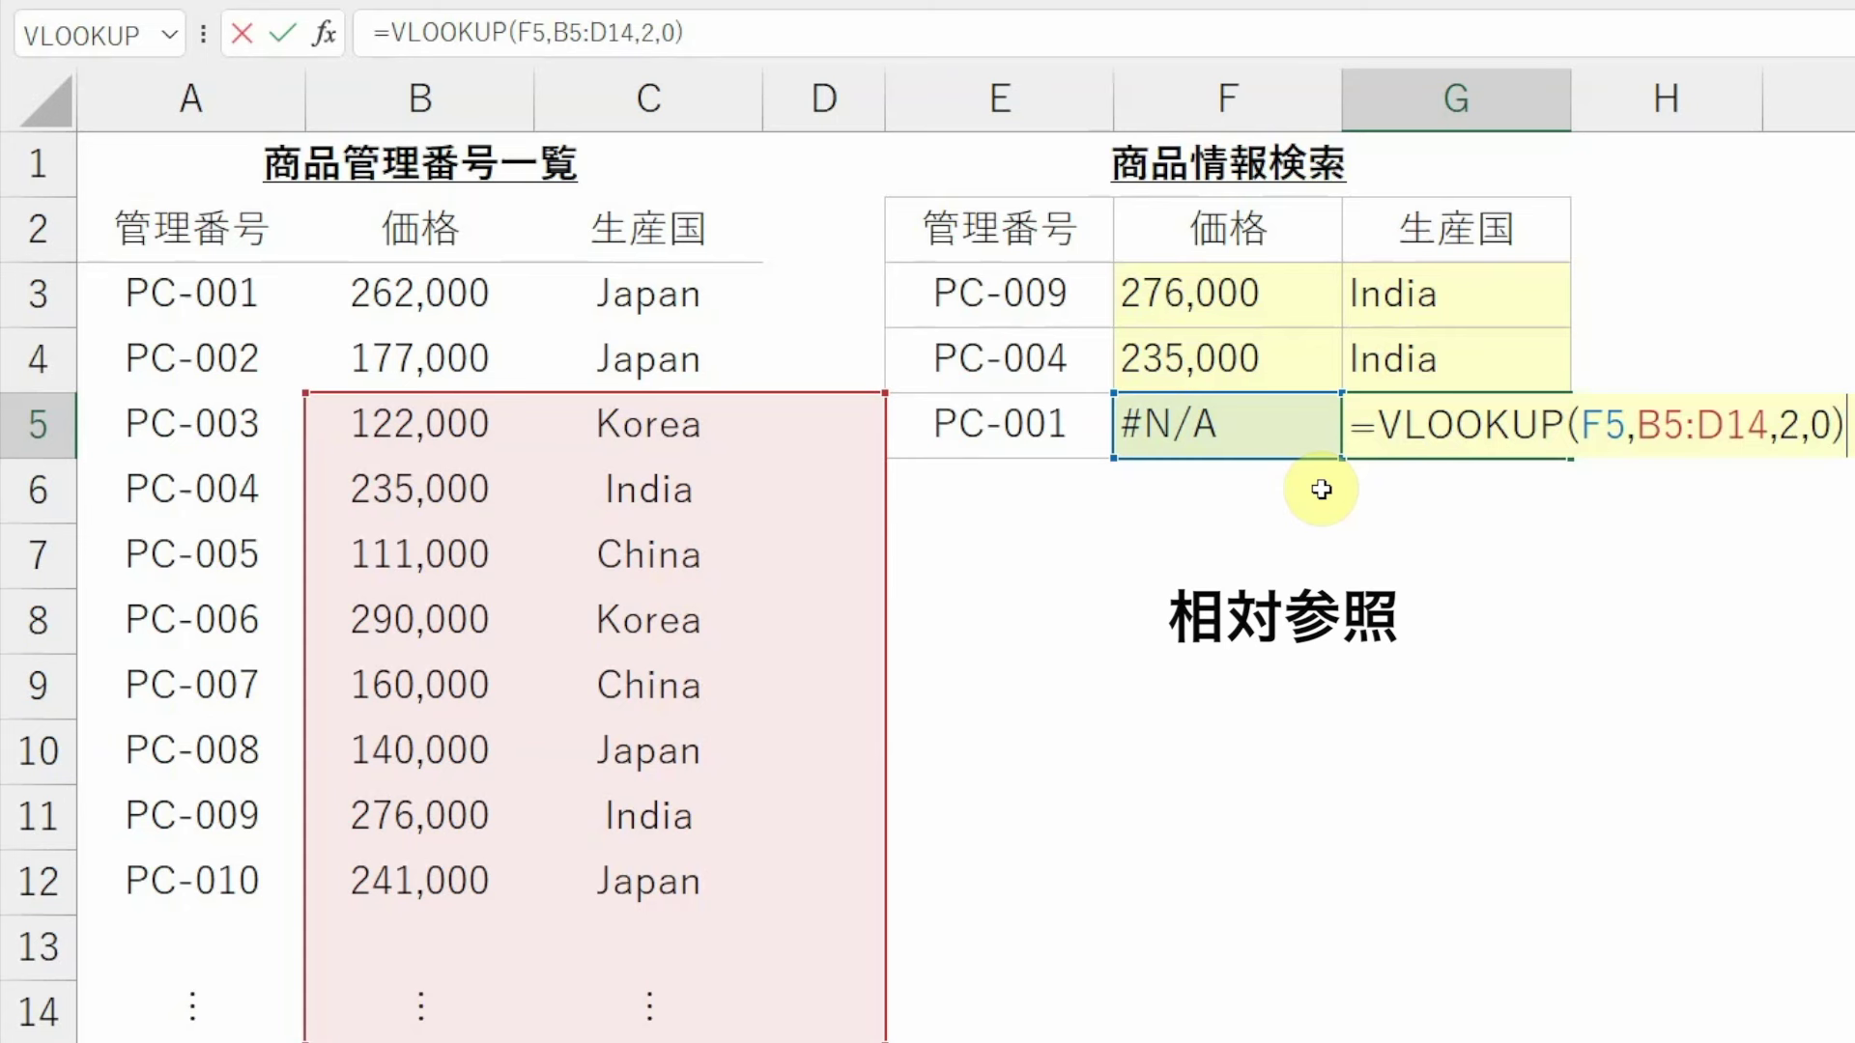
pyautogui.hotkey('ctrl', 'Return')
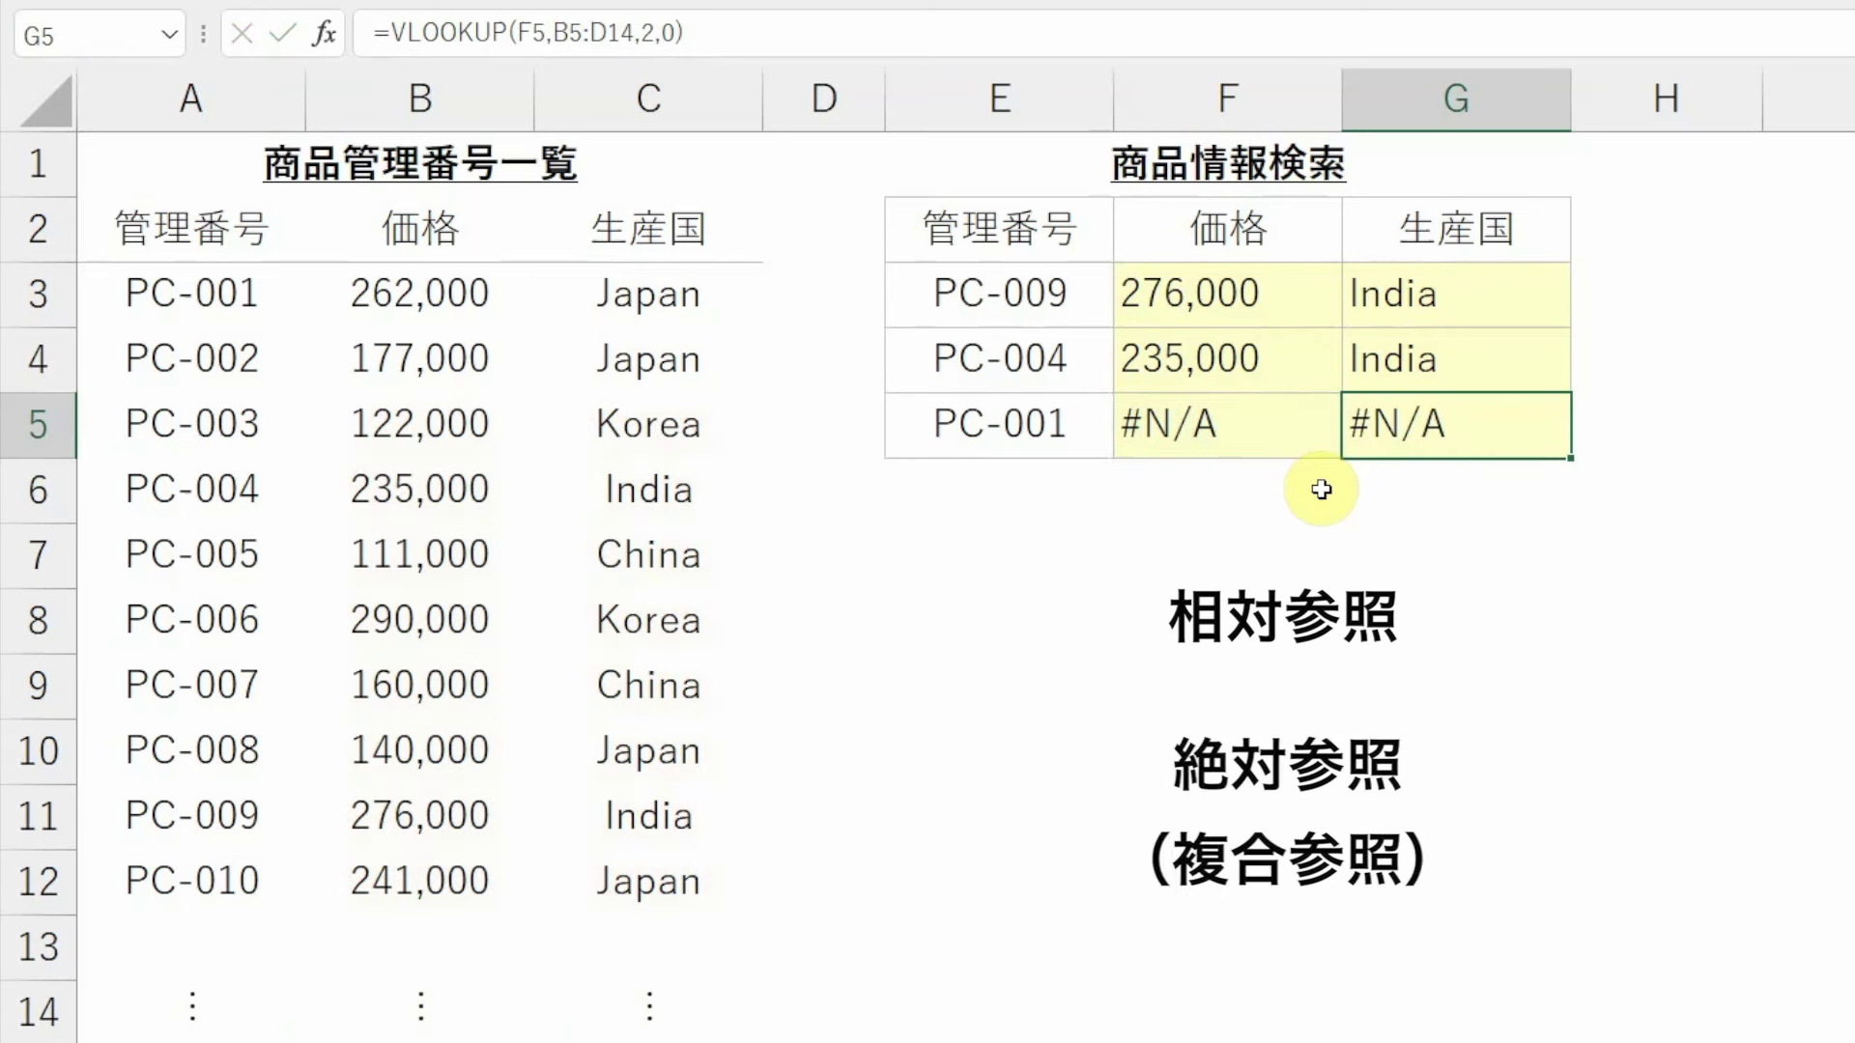
# - Undo the bulk formula entry in F3:G5, keeping only the VLOOKUP formula in F3
pyautogui.hotkey('ctrl', 'z')
pyautogui.hotkey('ctrl', 'z')
pyautogui.hotkey('ctrl', 'z')
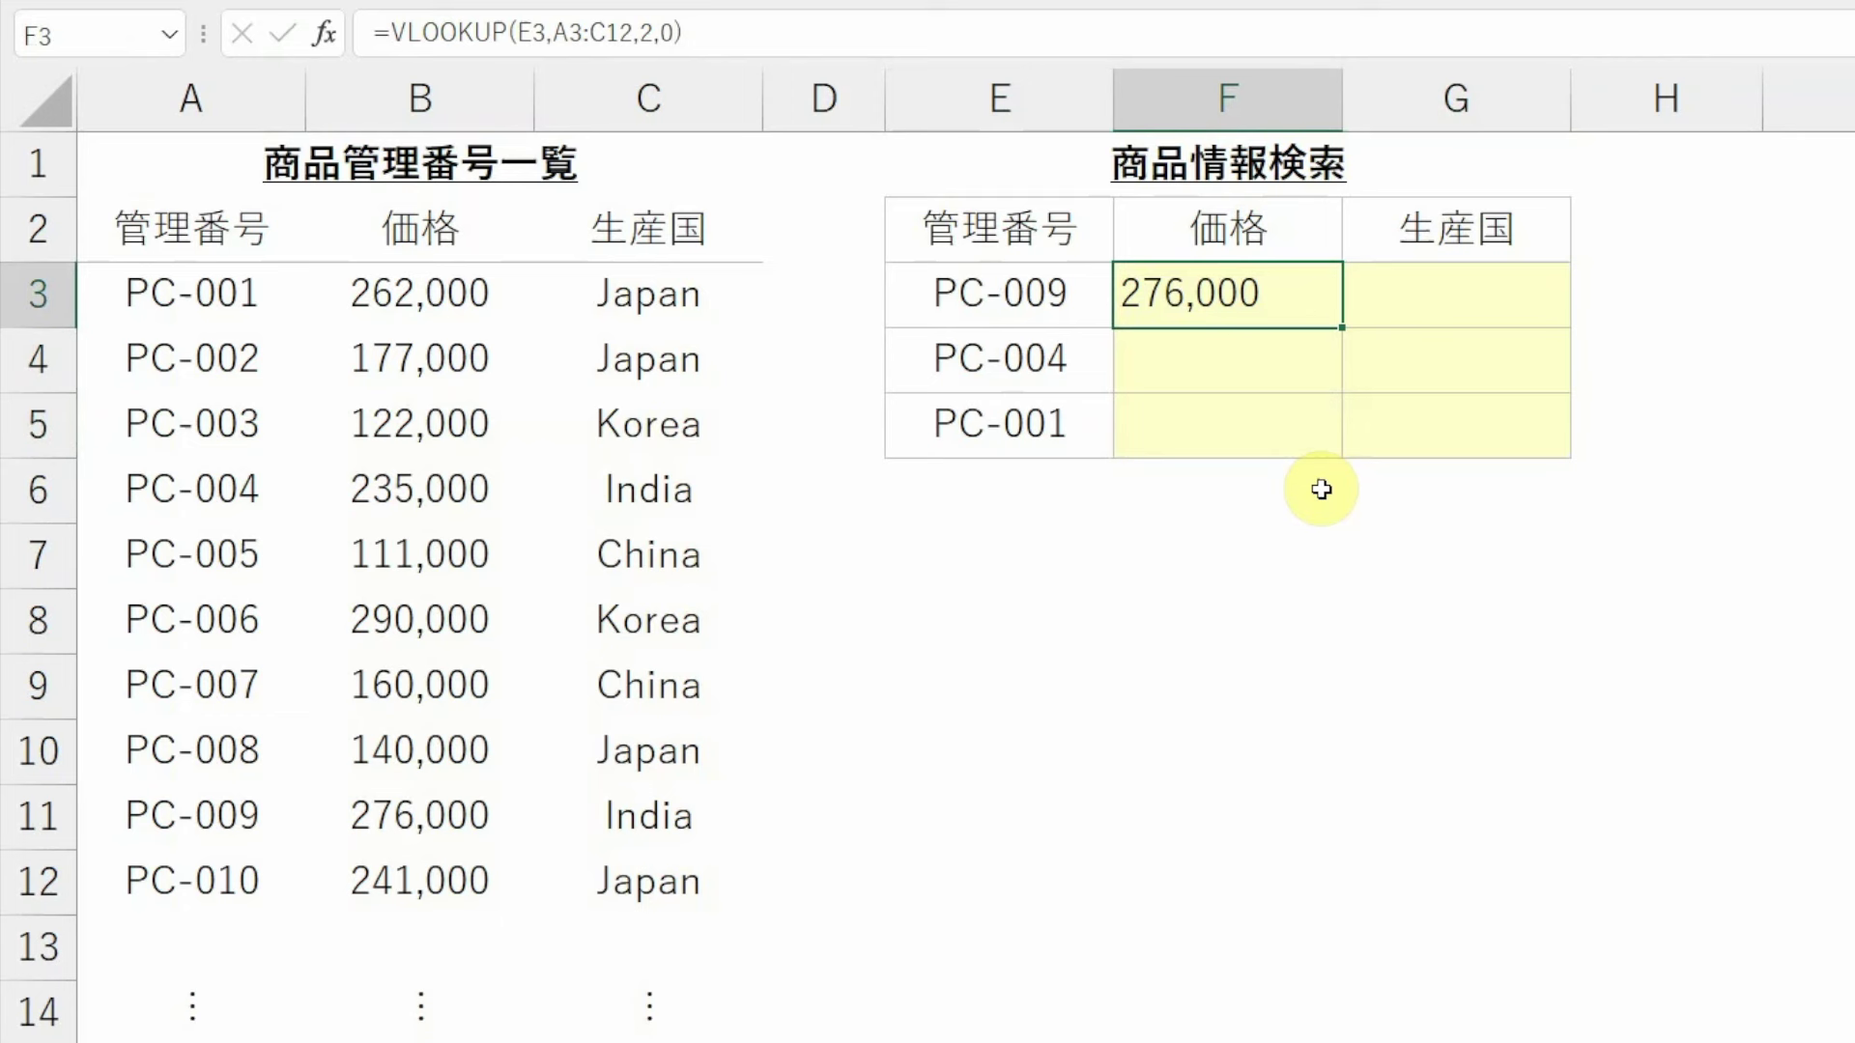
# - Review the references in the F3 VLOOKUP formula and make the range's end cell absolute as $C$12
pyautogui.press('F2')
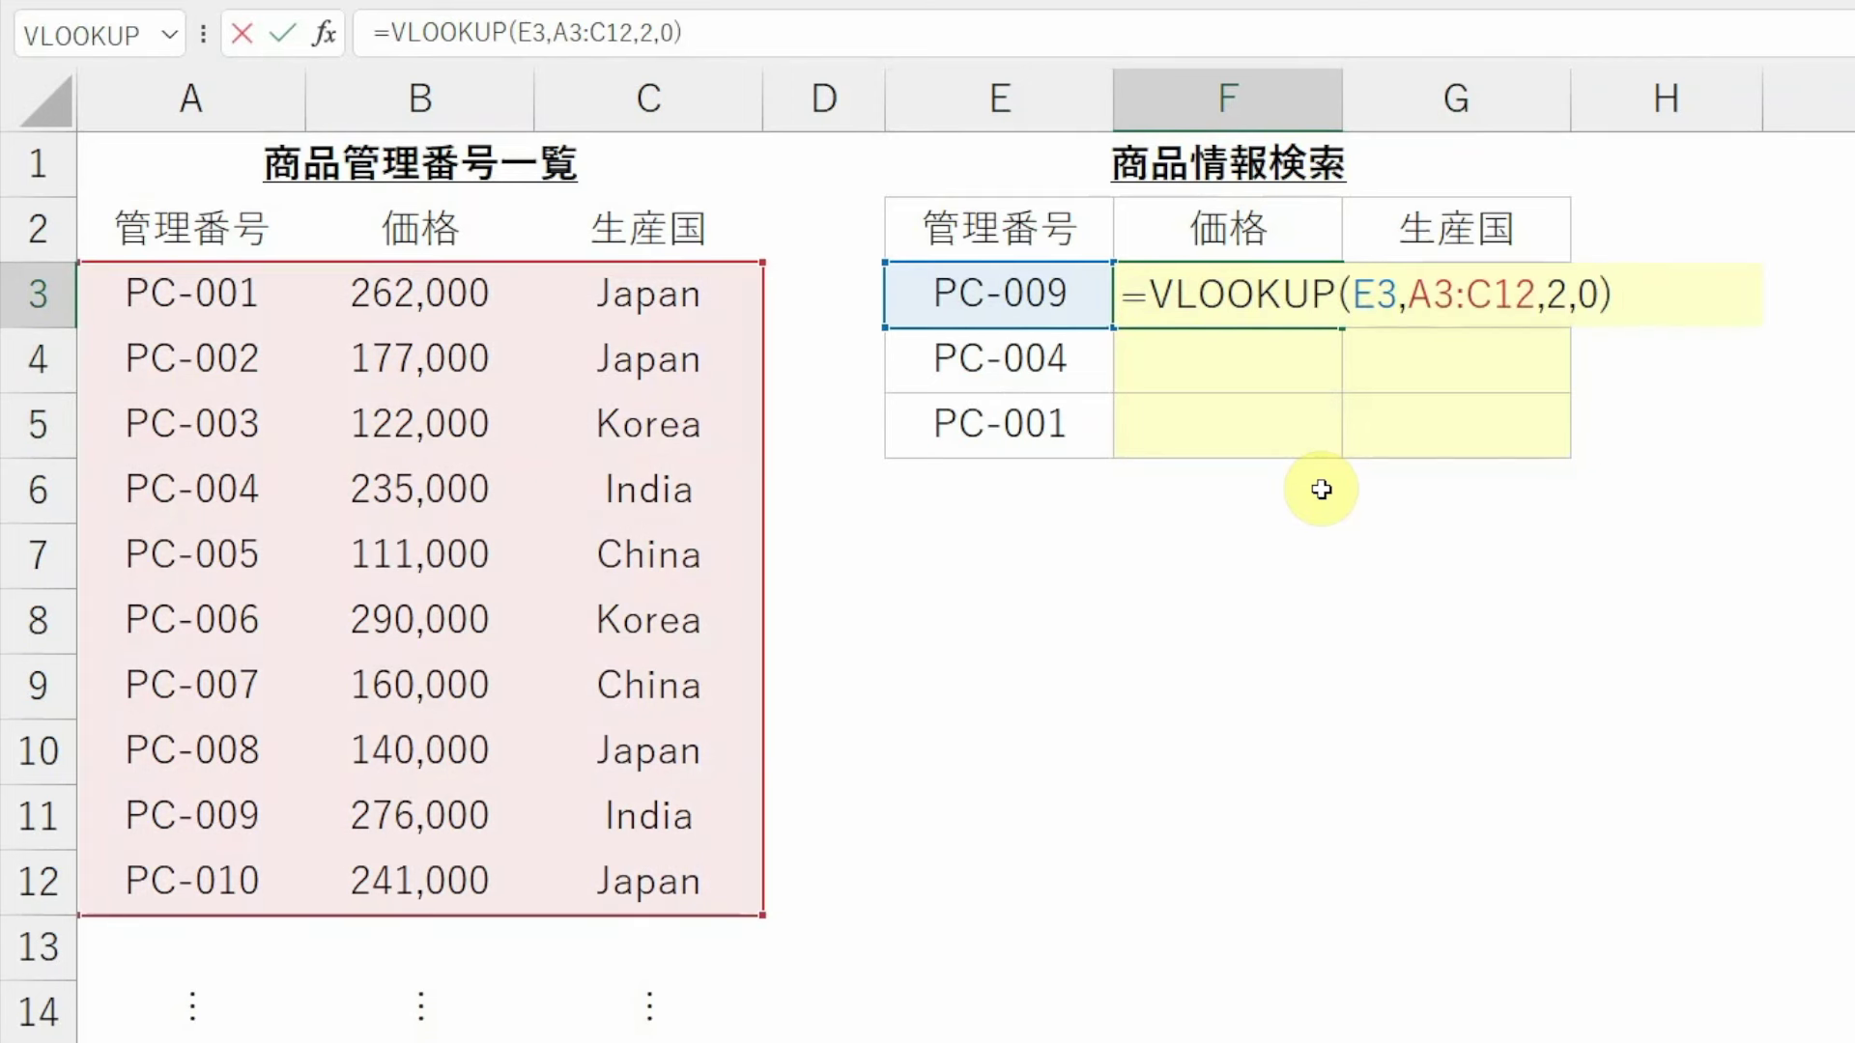
pyautogui.press('Escape')
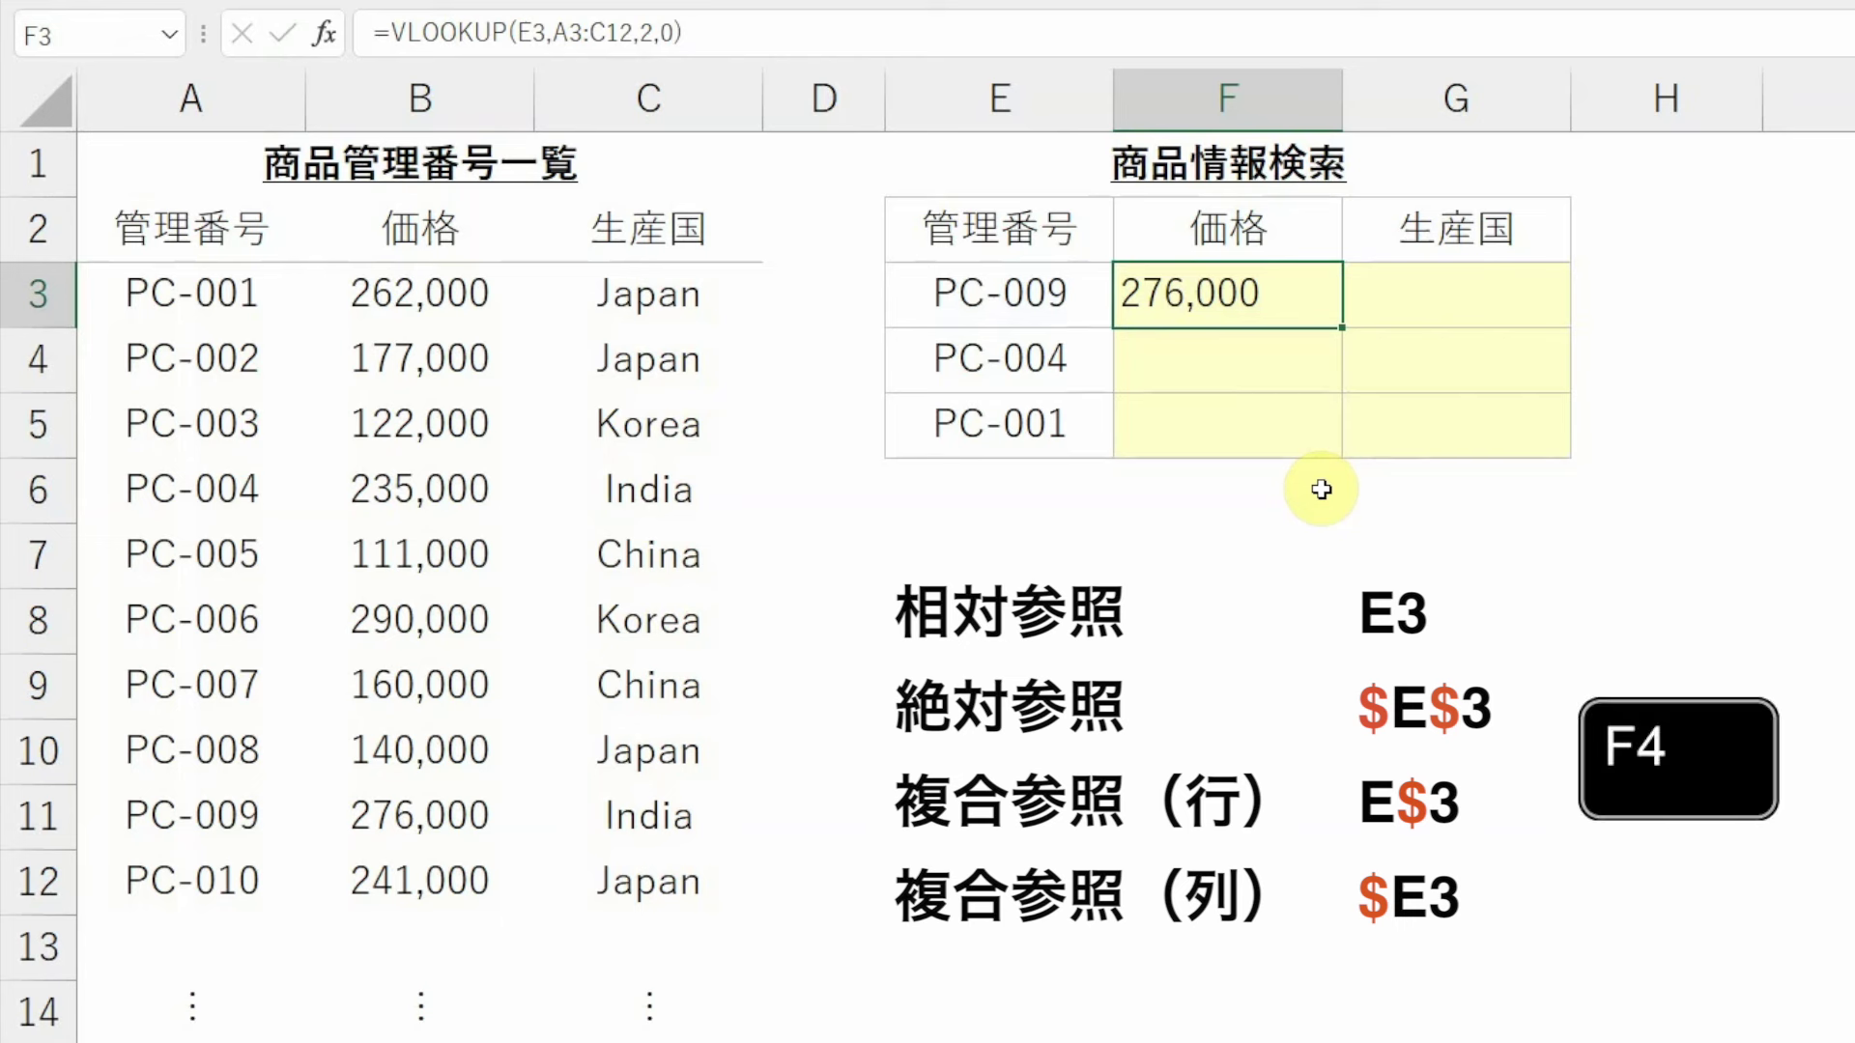
pyautogui.press('F2')
pyautogui.press('Left')
pyautogui.press('Left')
pyautogui.press('Left')
pyautogui.press('Left')
pyautogui.press('Left')
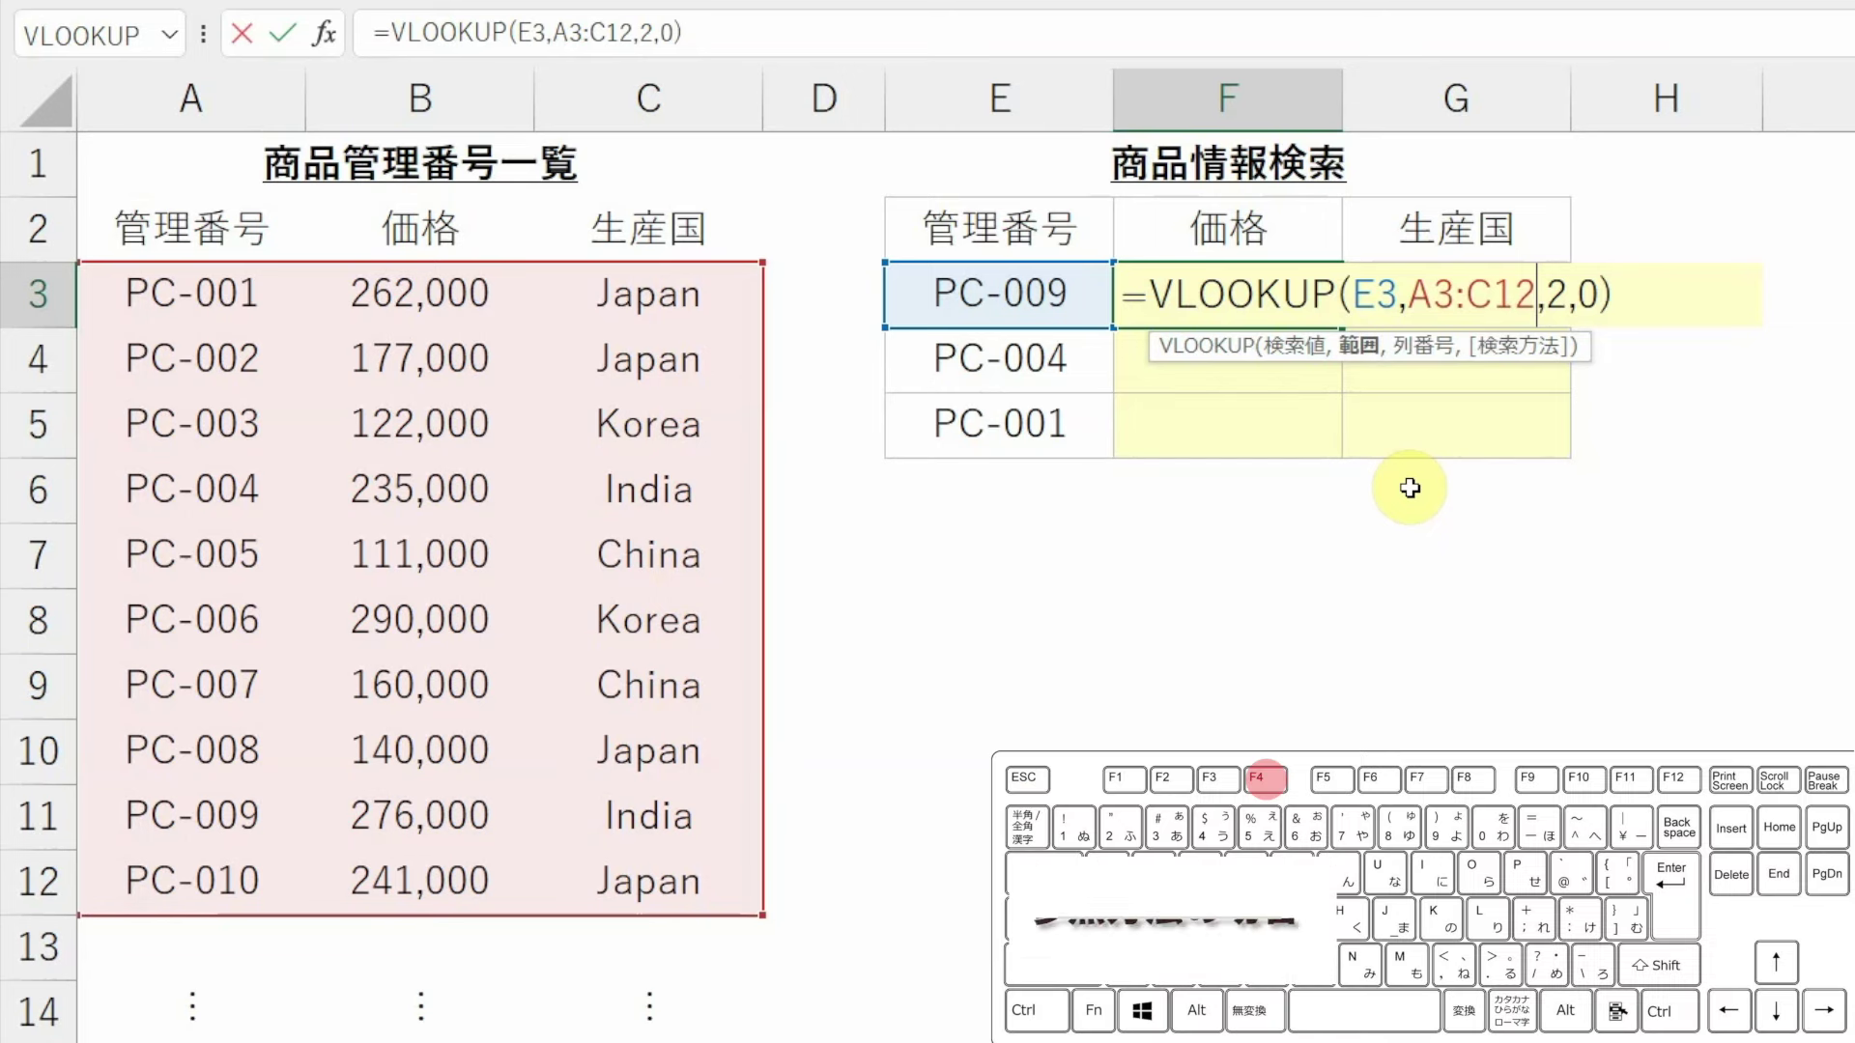
pyautogui.press('F4')
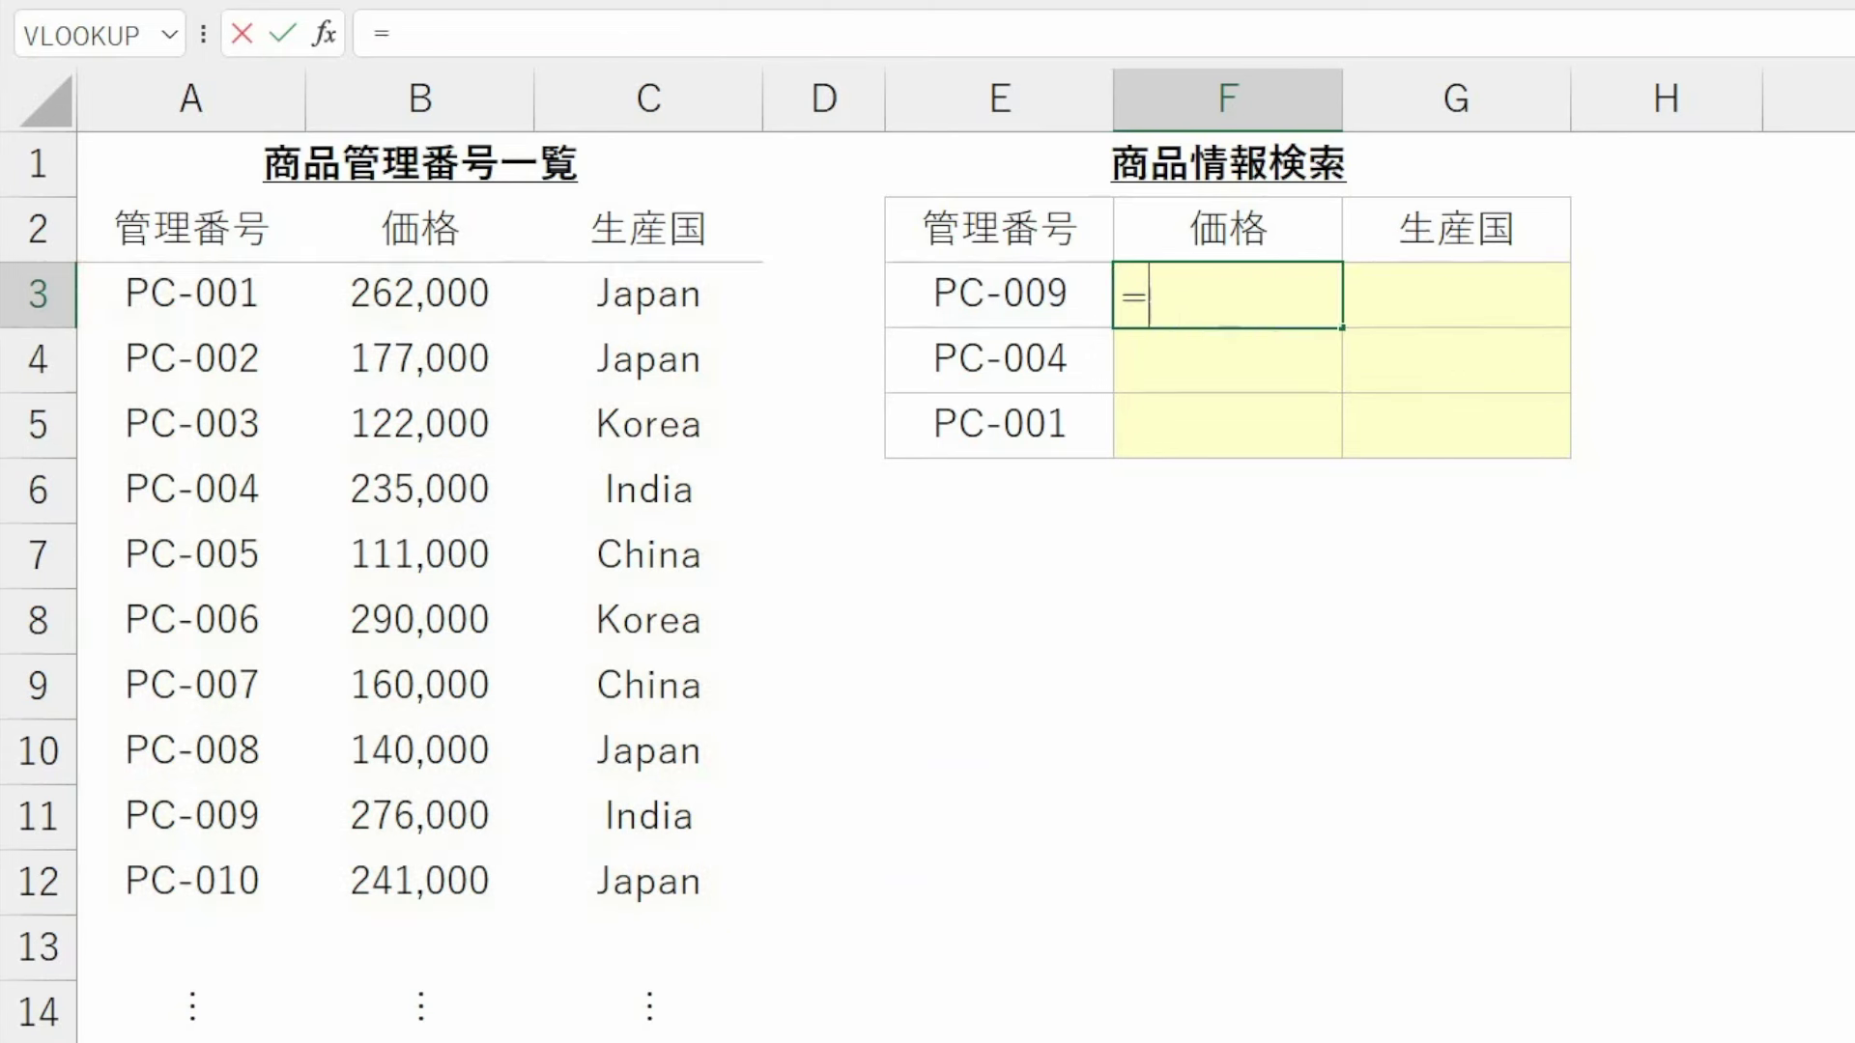
pyautogui.write('VLOOKUP(')
pyautogui.click(1000, 293)
pyautogui.write(',')
pyautogui.moveTo(191, 293); pyautogui.dragTo(649, 881)
pyautogui.press('F4')
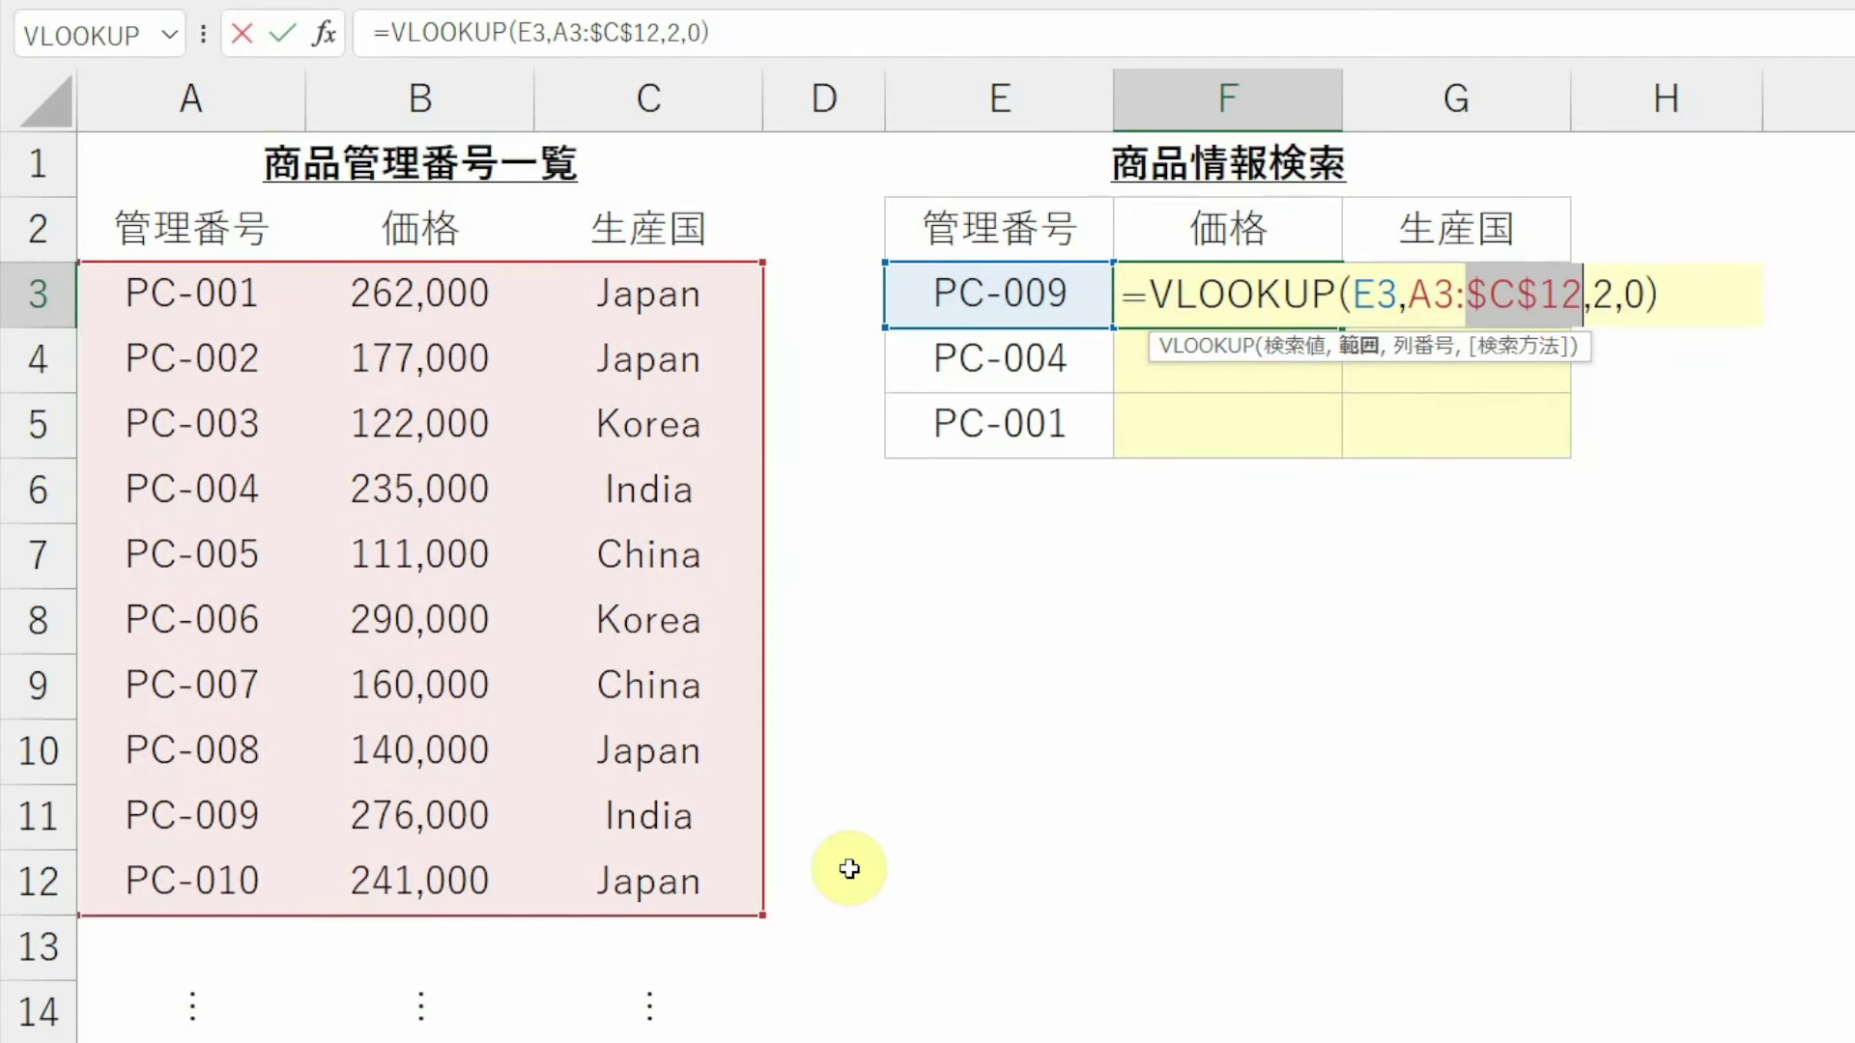
# - Make the whole lookup range in the F3 VLOOKUP formula absolute as $A$3:$C$12
pyautogui.press('Left')
pyautogui.press('Left')
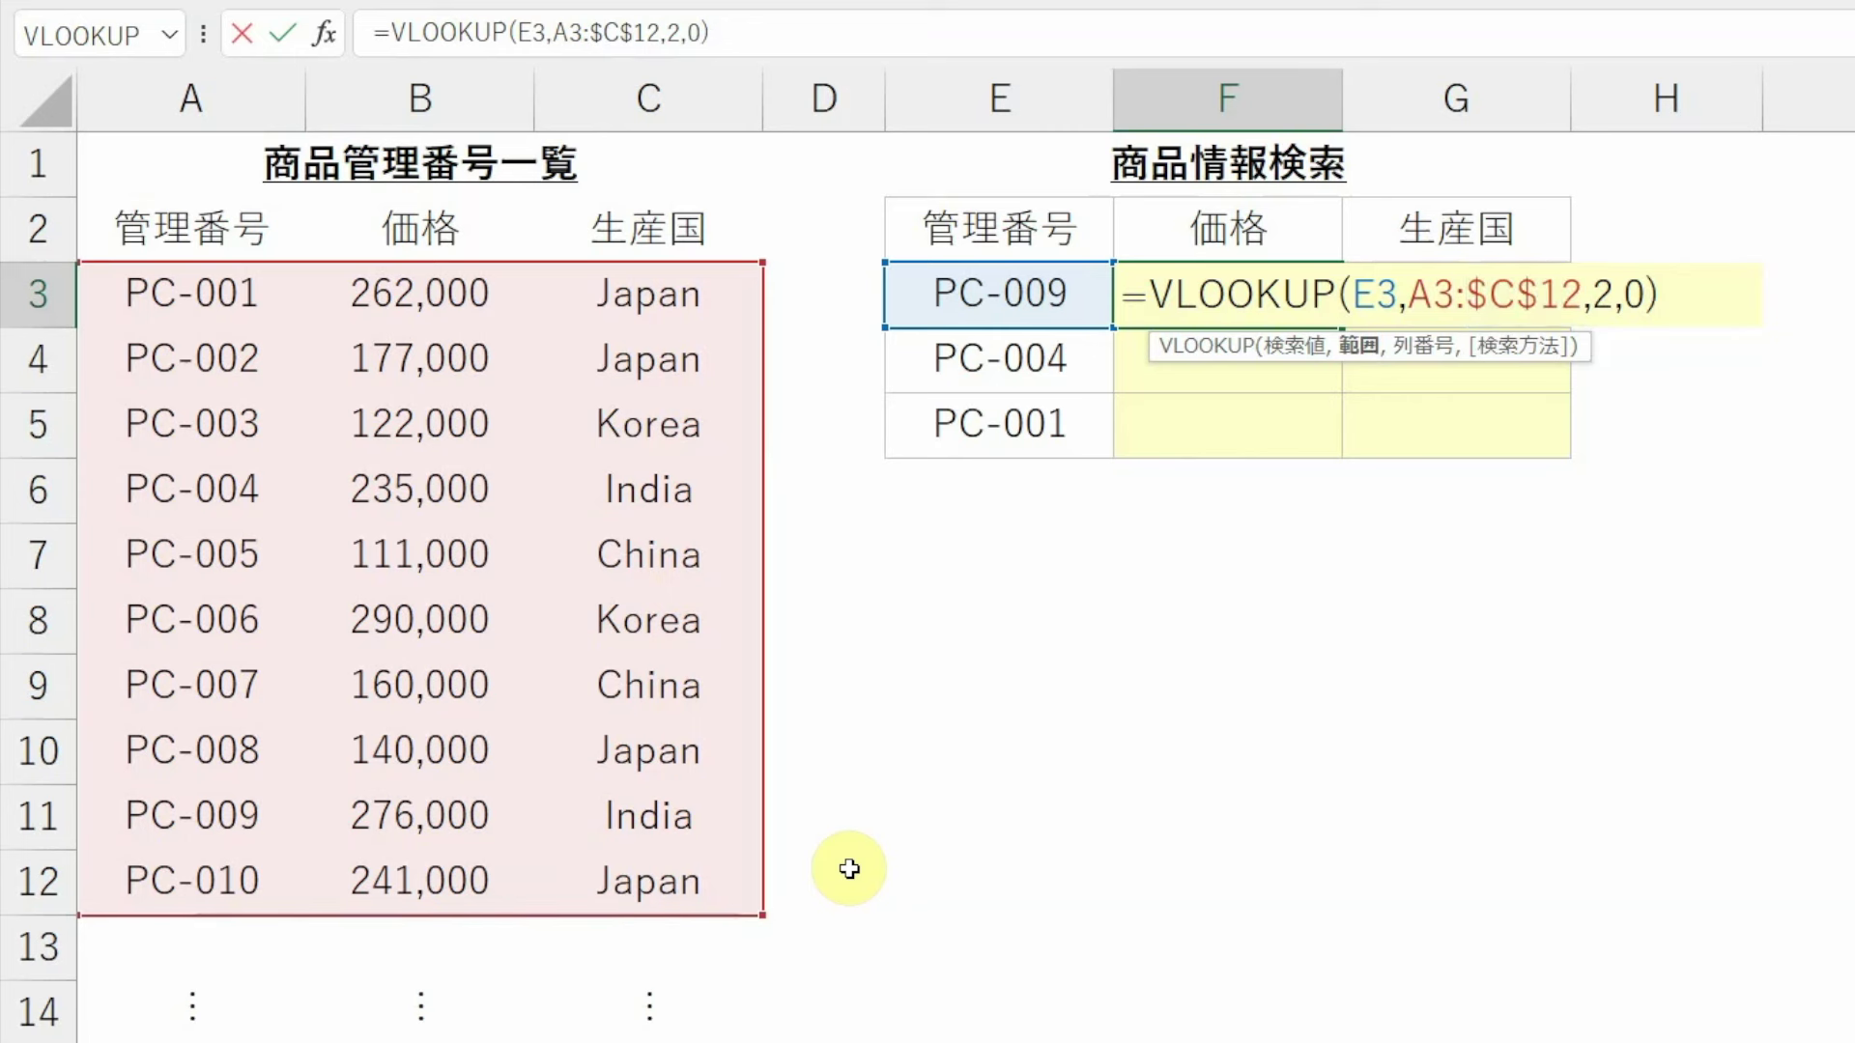
pyautogui.press('F4')
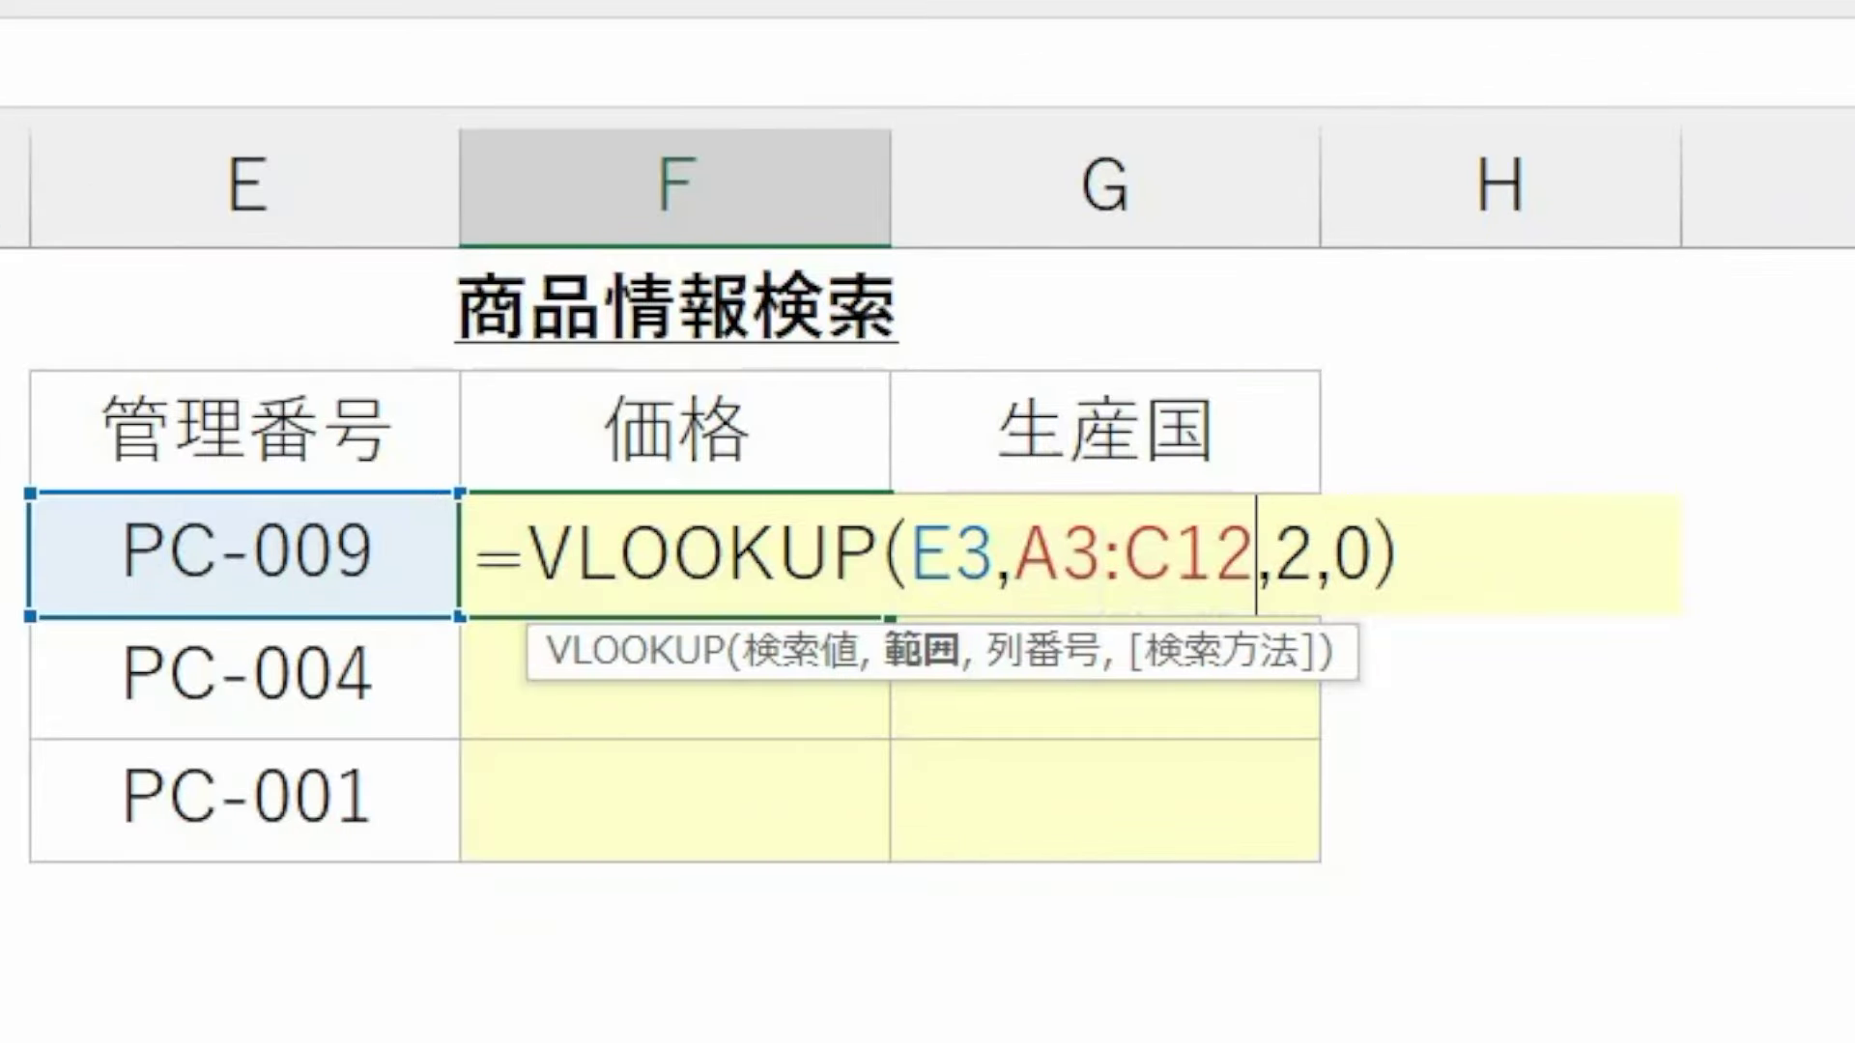
pyautogui.press('Left')
pyautogui.press('Left')
pyautogui.press('Left')
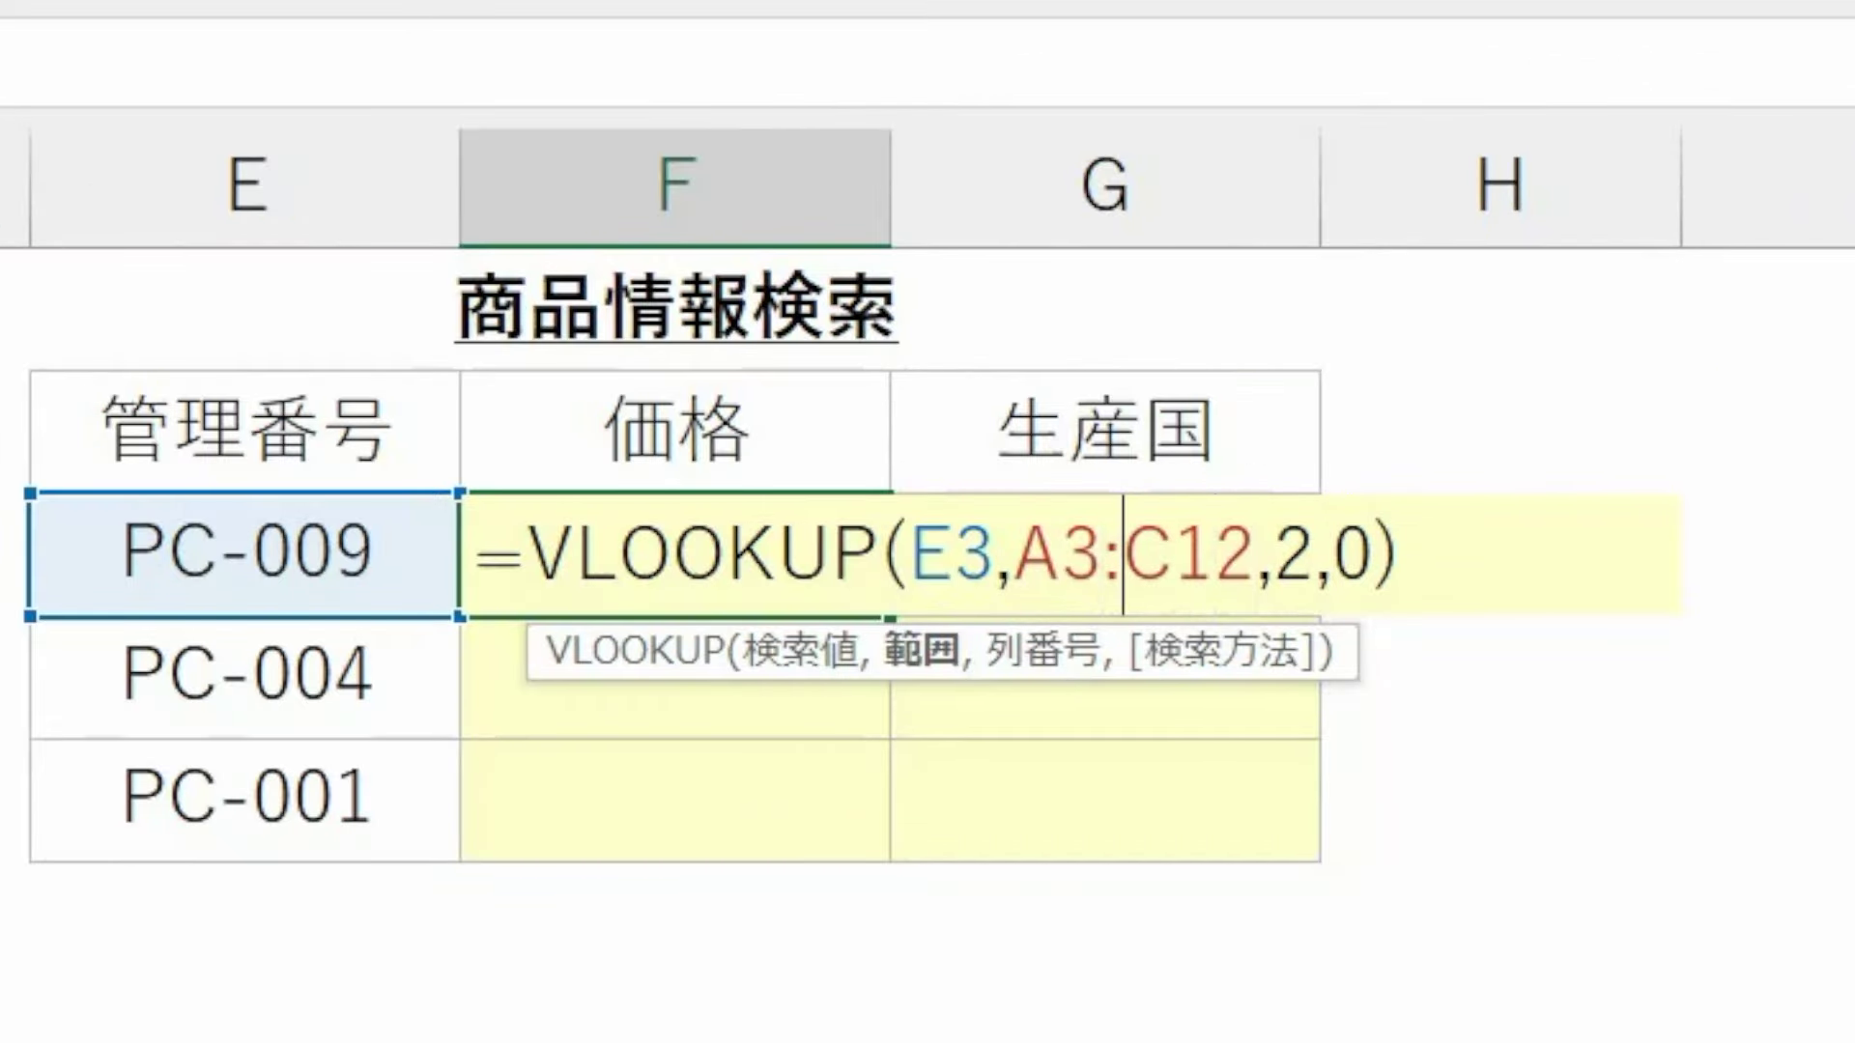
pyautogui.hotkey('shift', 'Left')
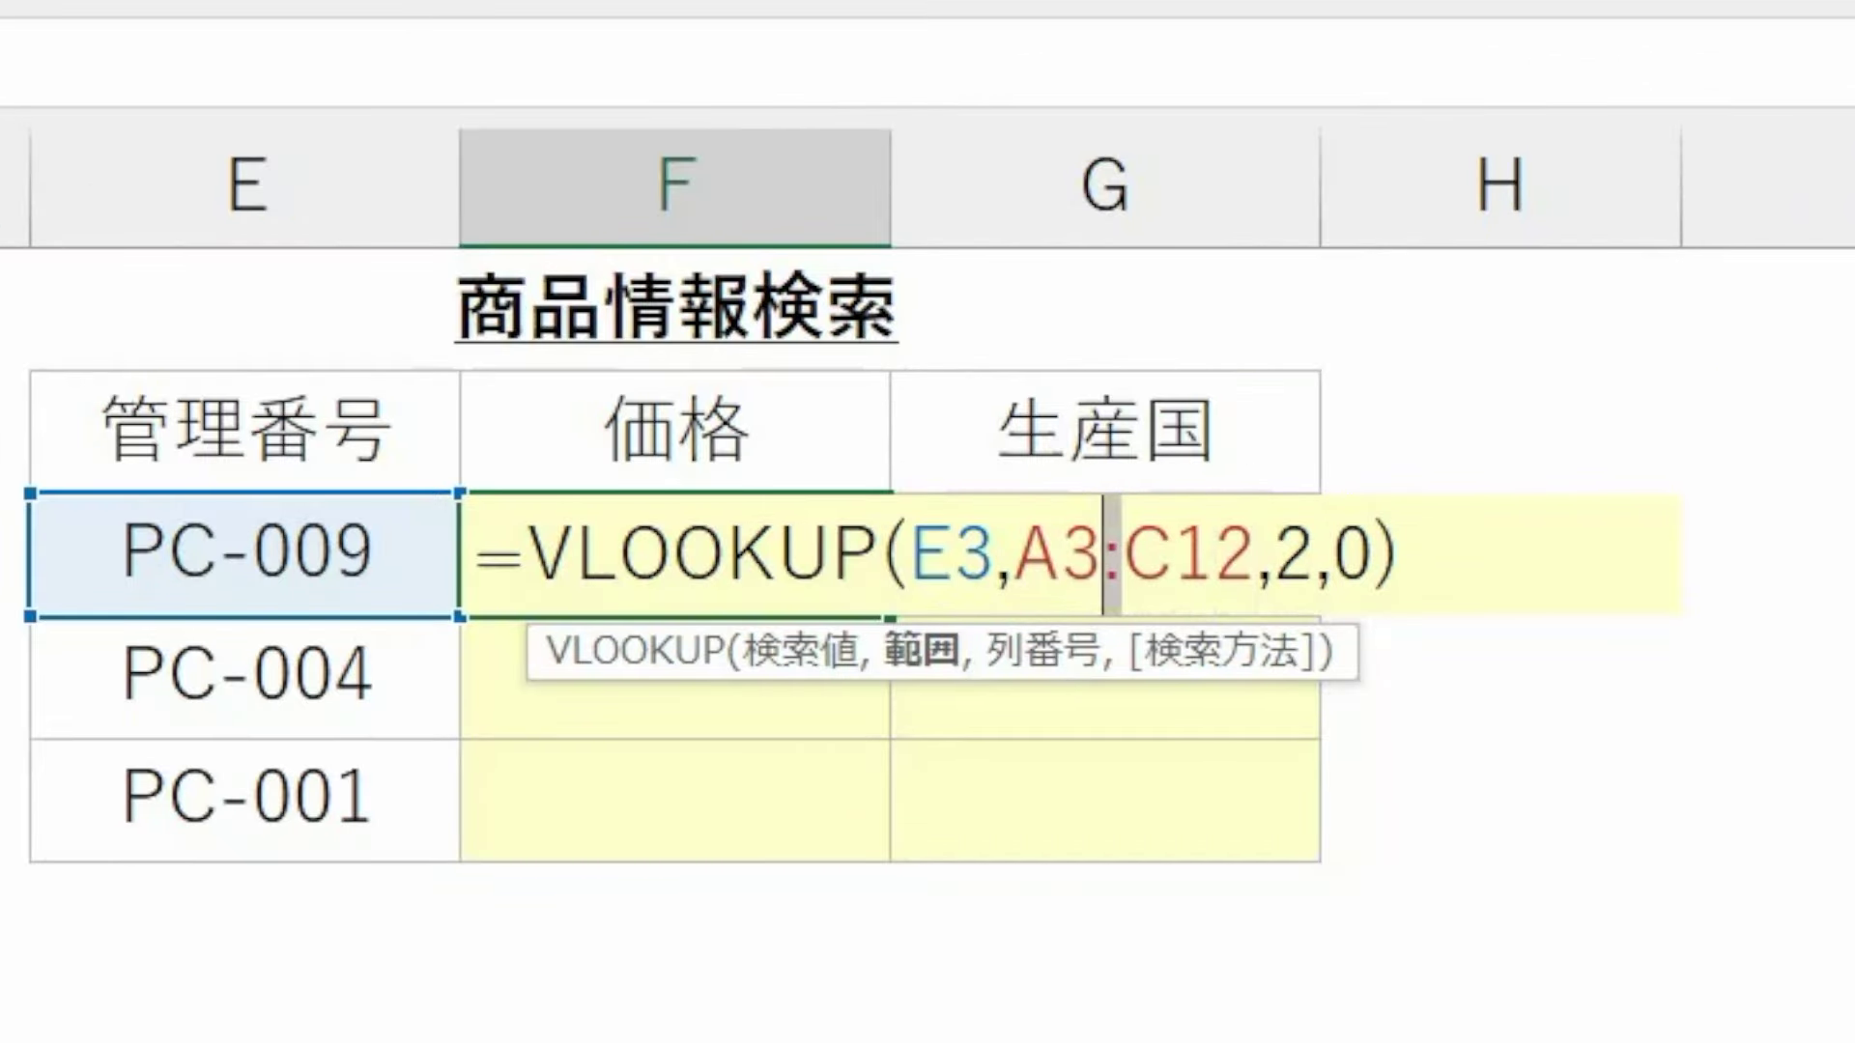
pyautogui.press('F4')
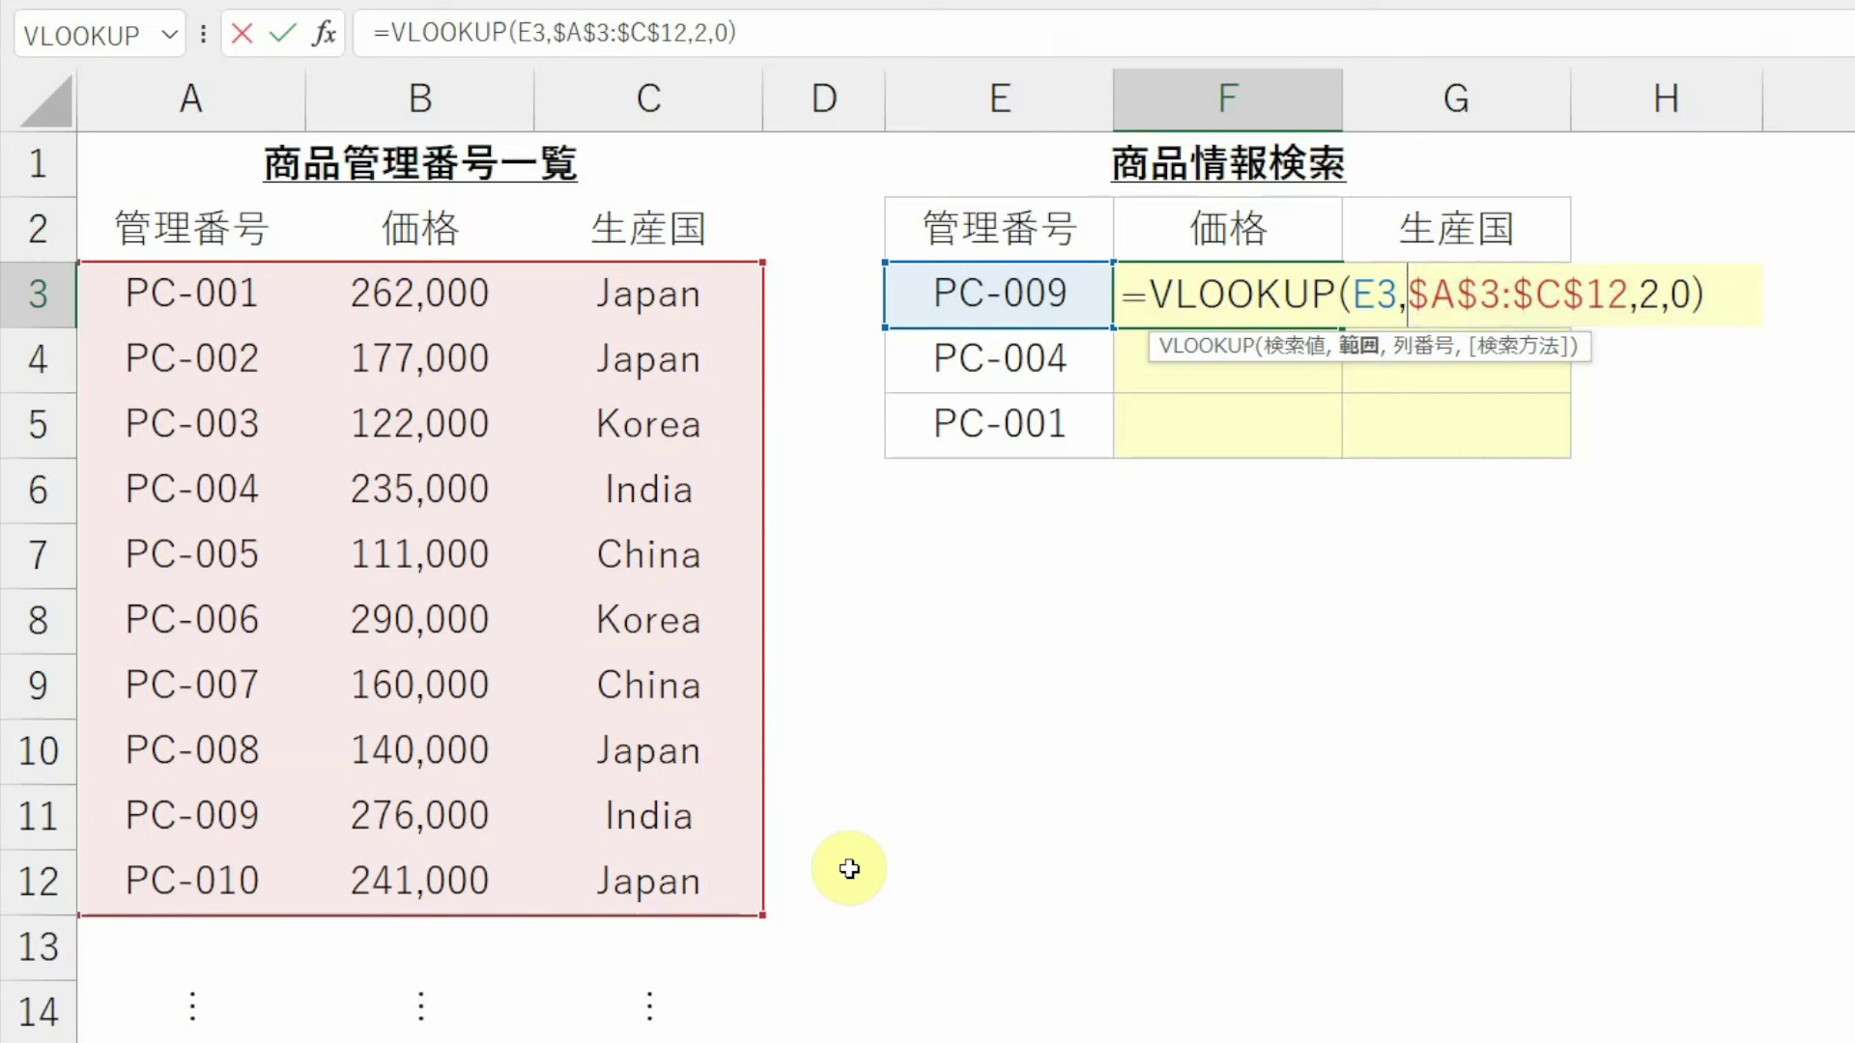
# - Fix only the column of the lookup value in the F3 formula as $E3 and enter the formula
pyautogui.press('Left')
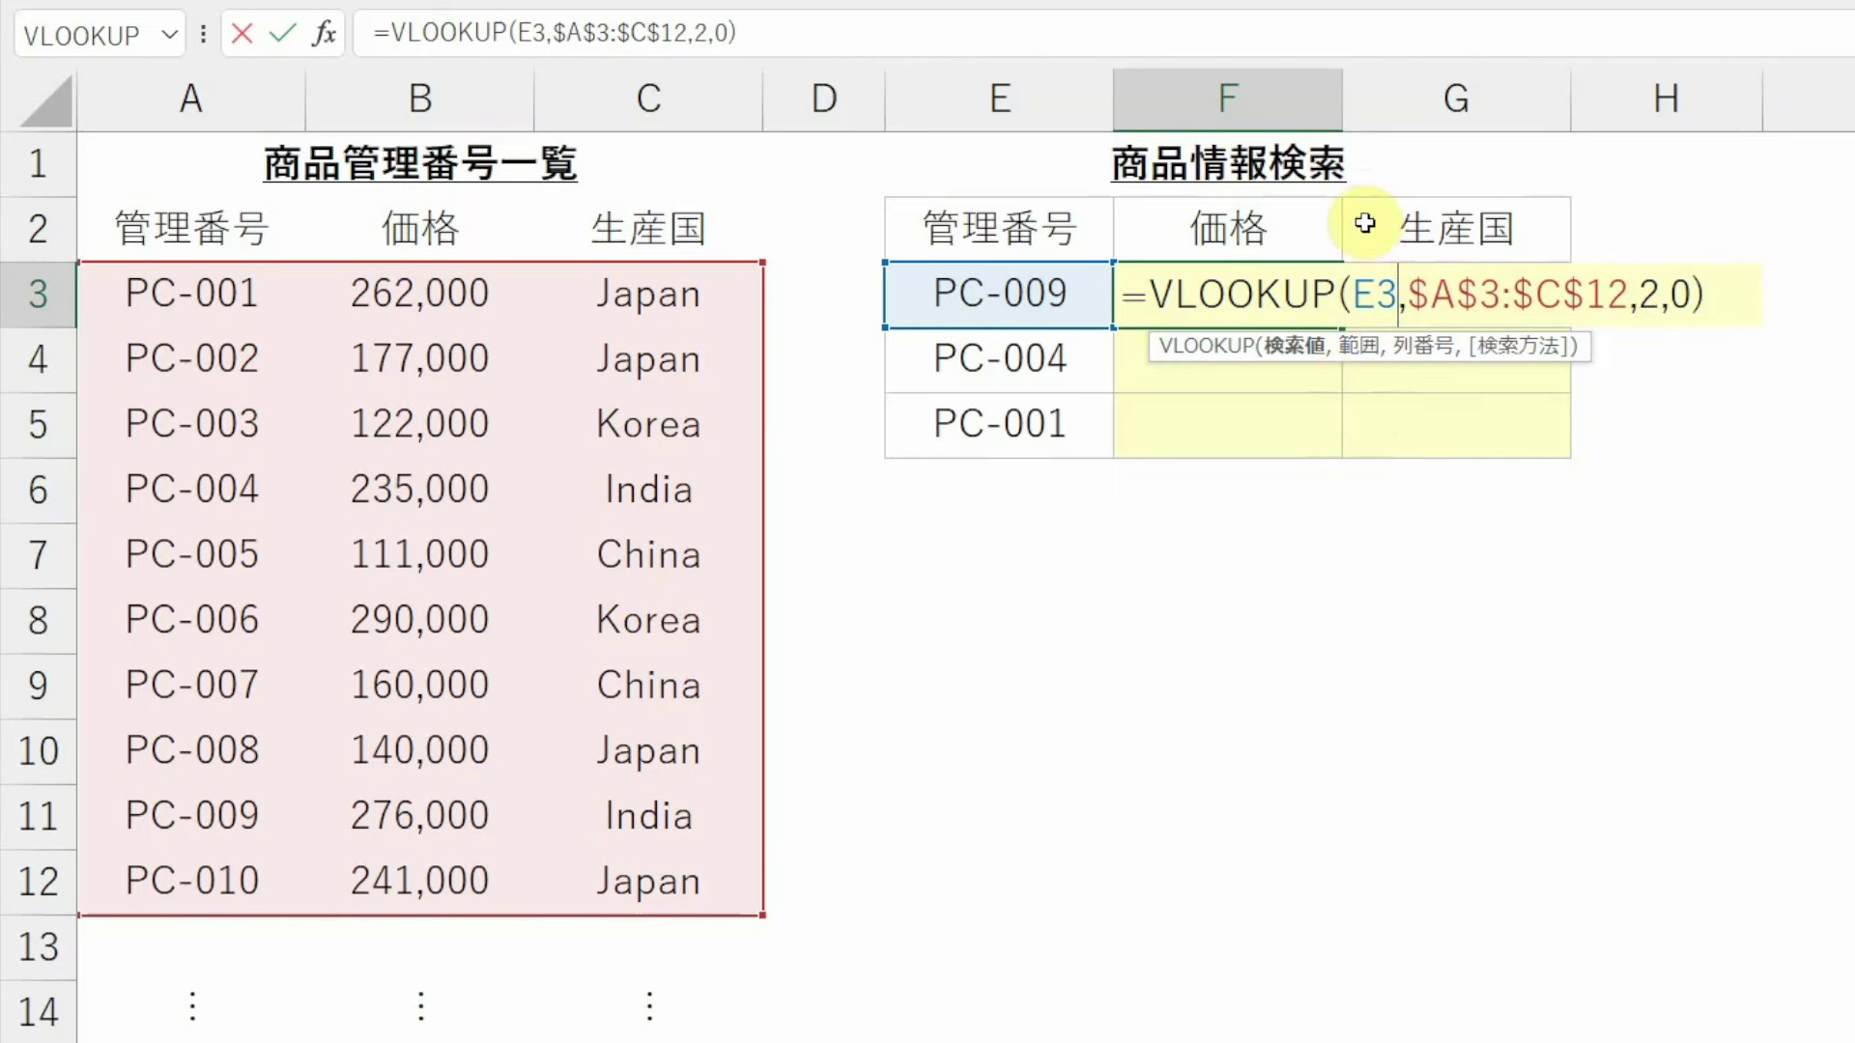
pyautogui.press('F4')
pyautogui.press('F4')
pyautogui.press('F4')
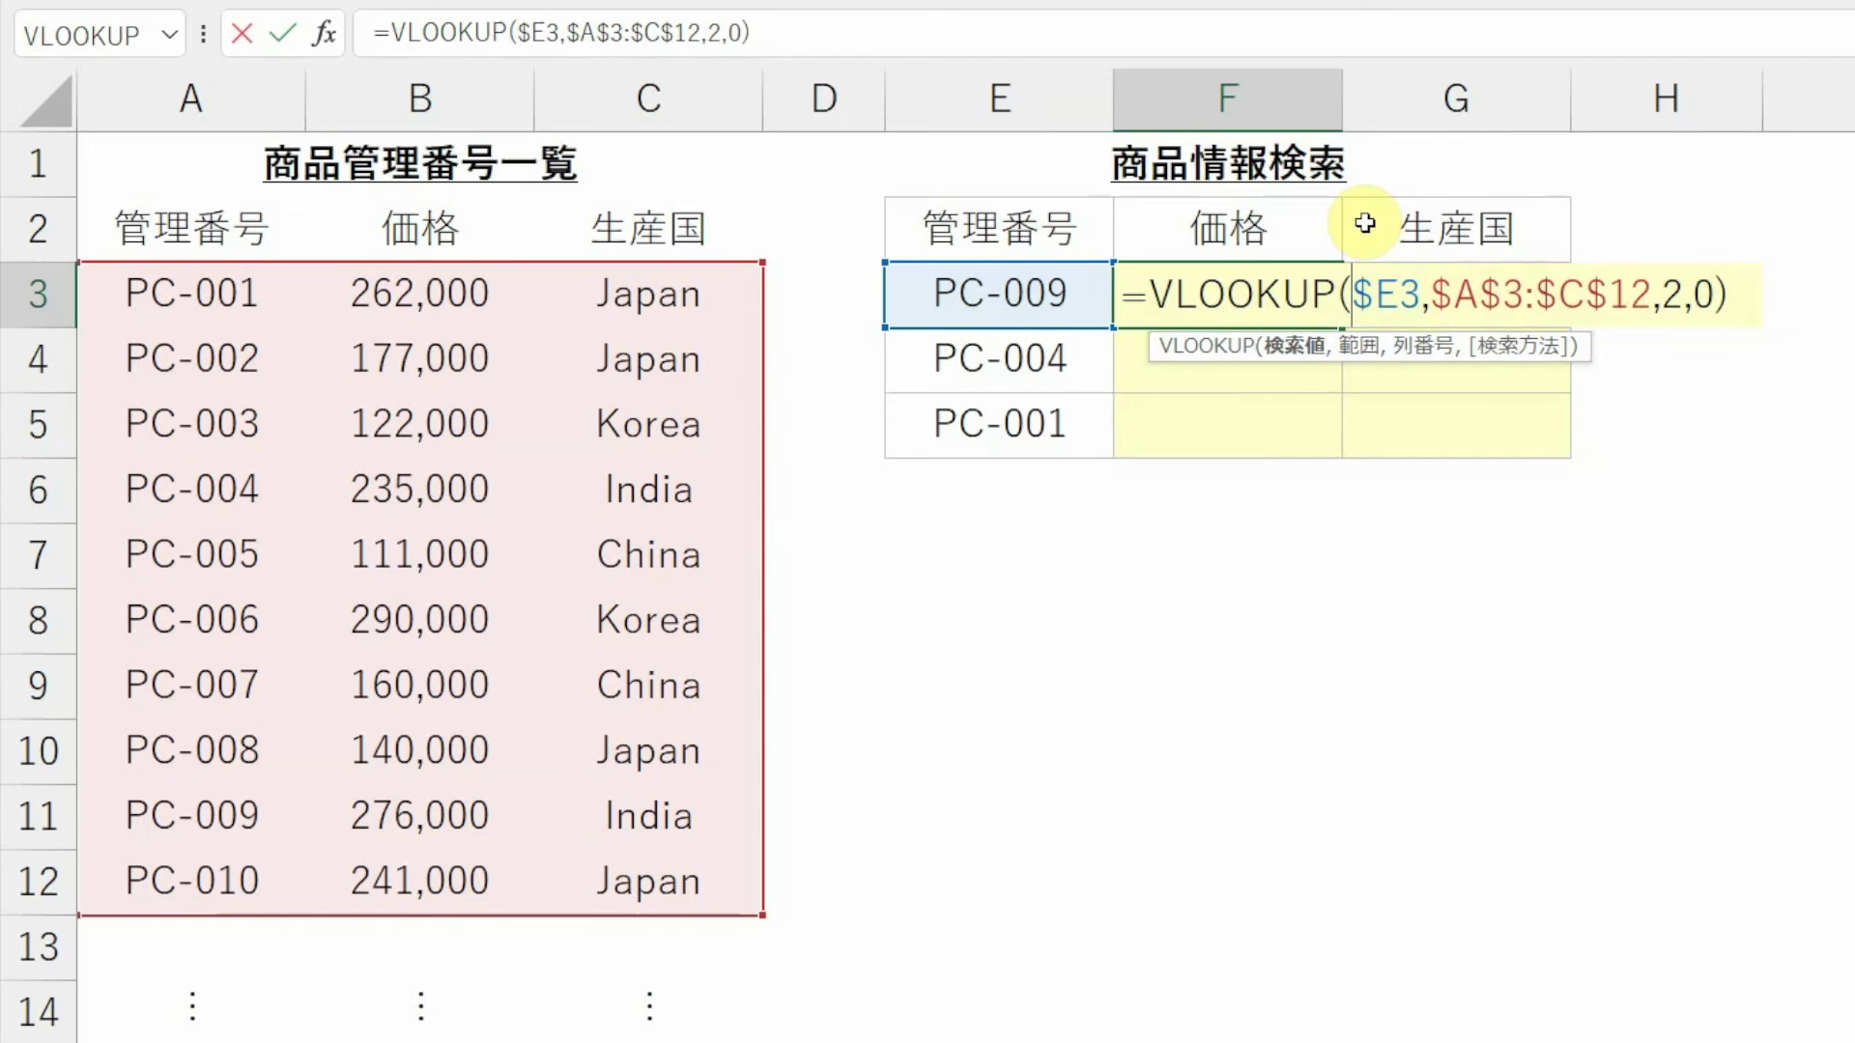
pyautogui.press('Return')
pyautogui.press('Up')
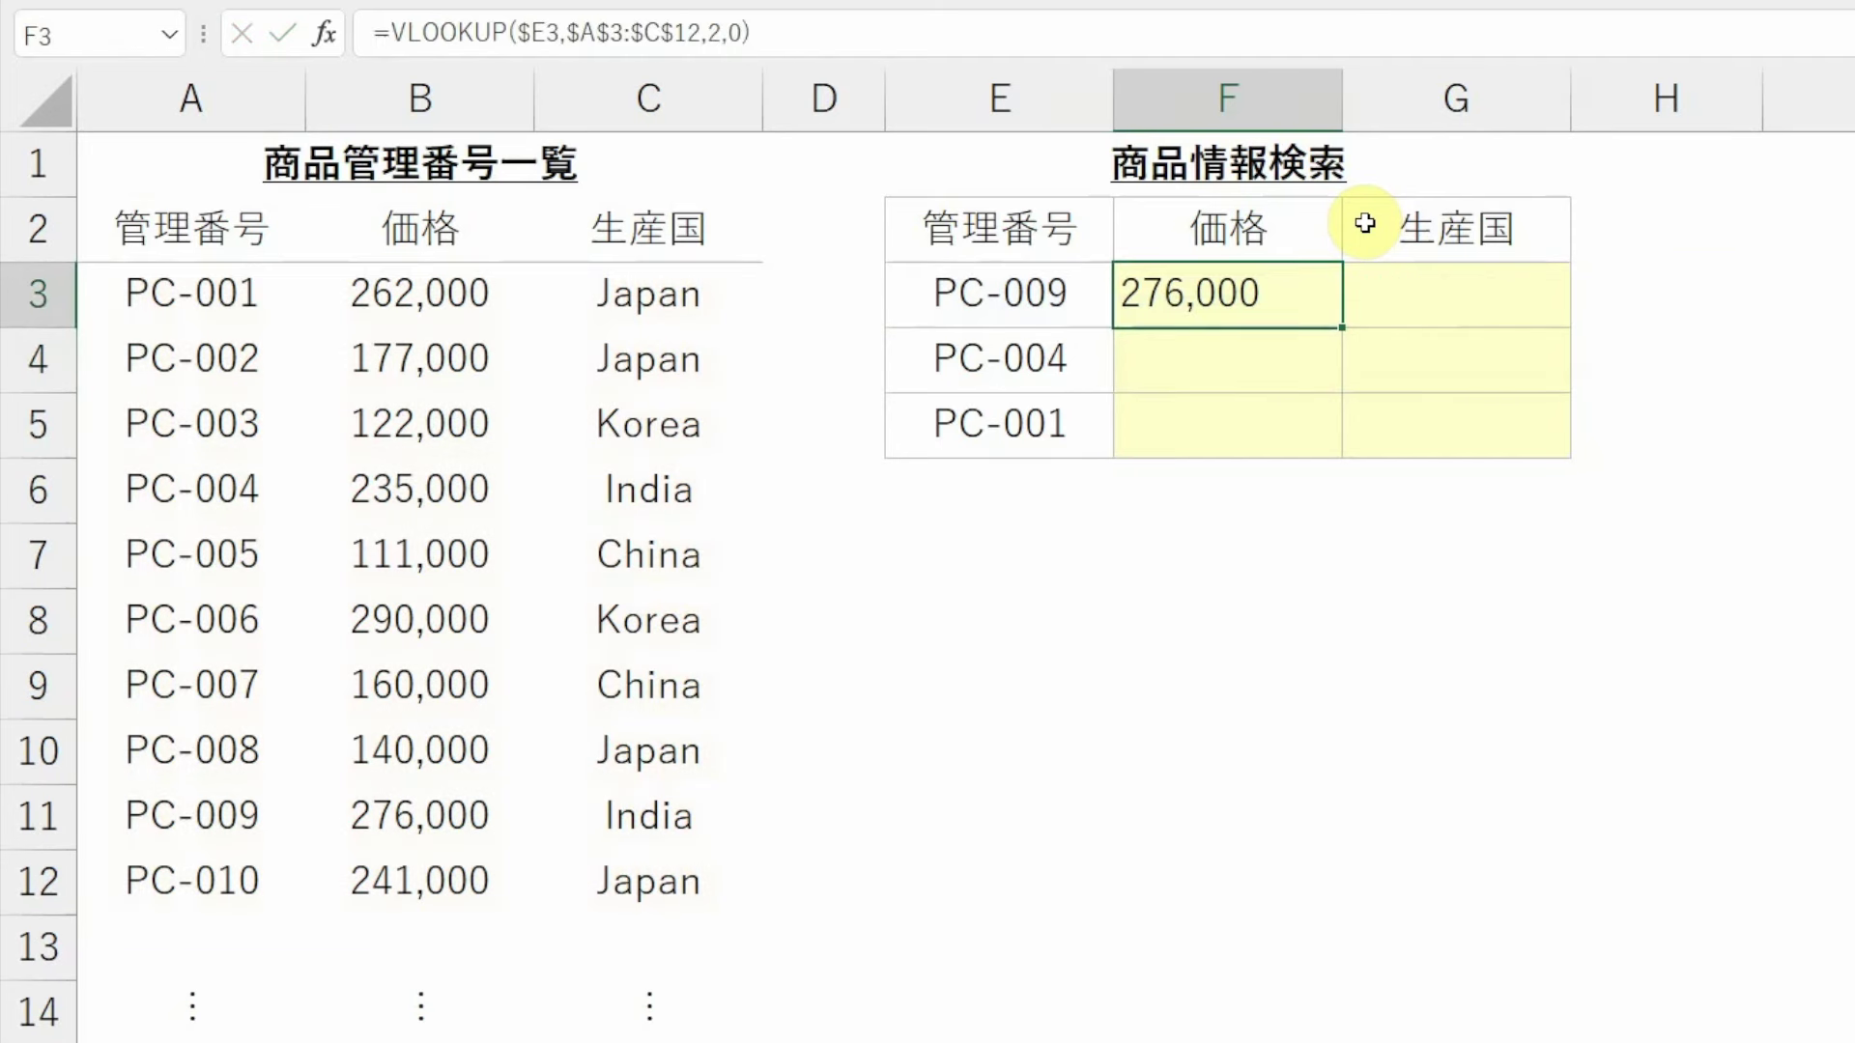
# - Fill the F3 VLOOKUP formula down to F5 and check which cells the F5 formula refers to
pyautogui.hotkey('shift', 'Down')
pyautogui.hotkey('shift', 'Down')
pyautogui.hotkey('ctrl', 'd')
pyautogui.hotkey('ctrl', 'Down')
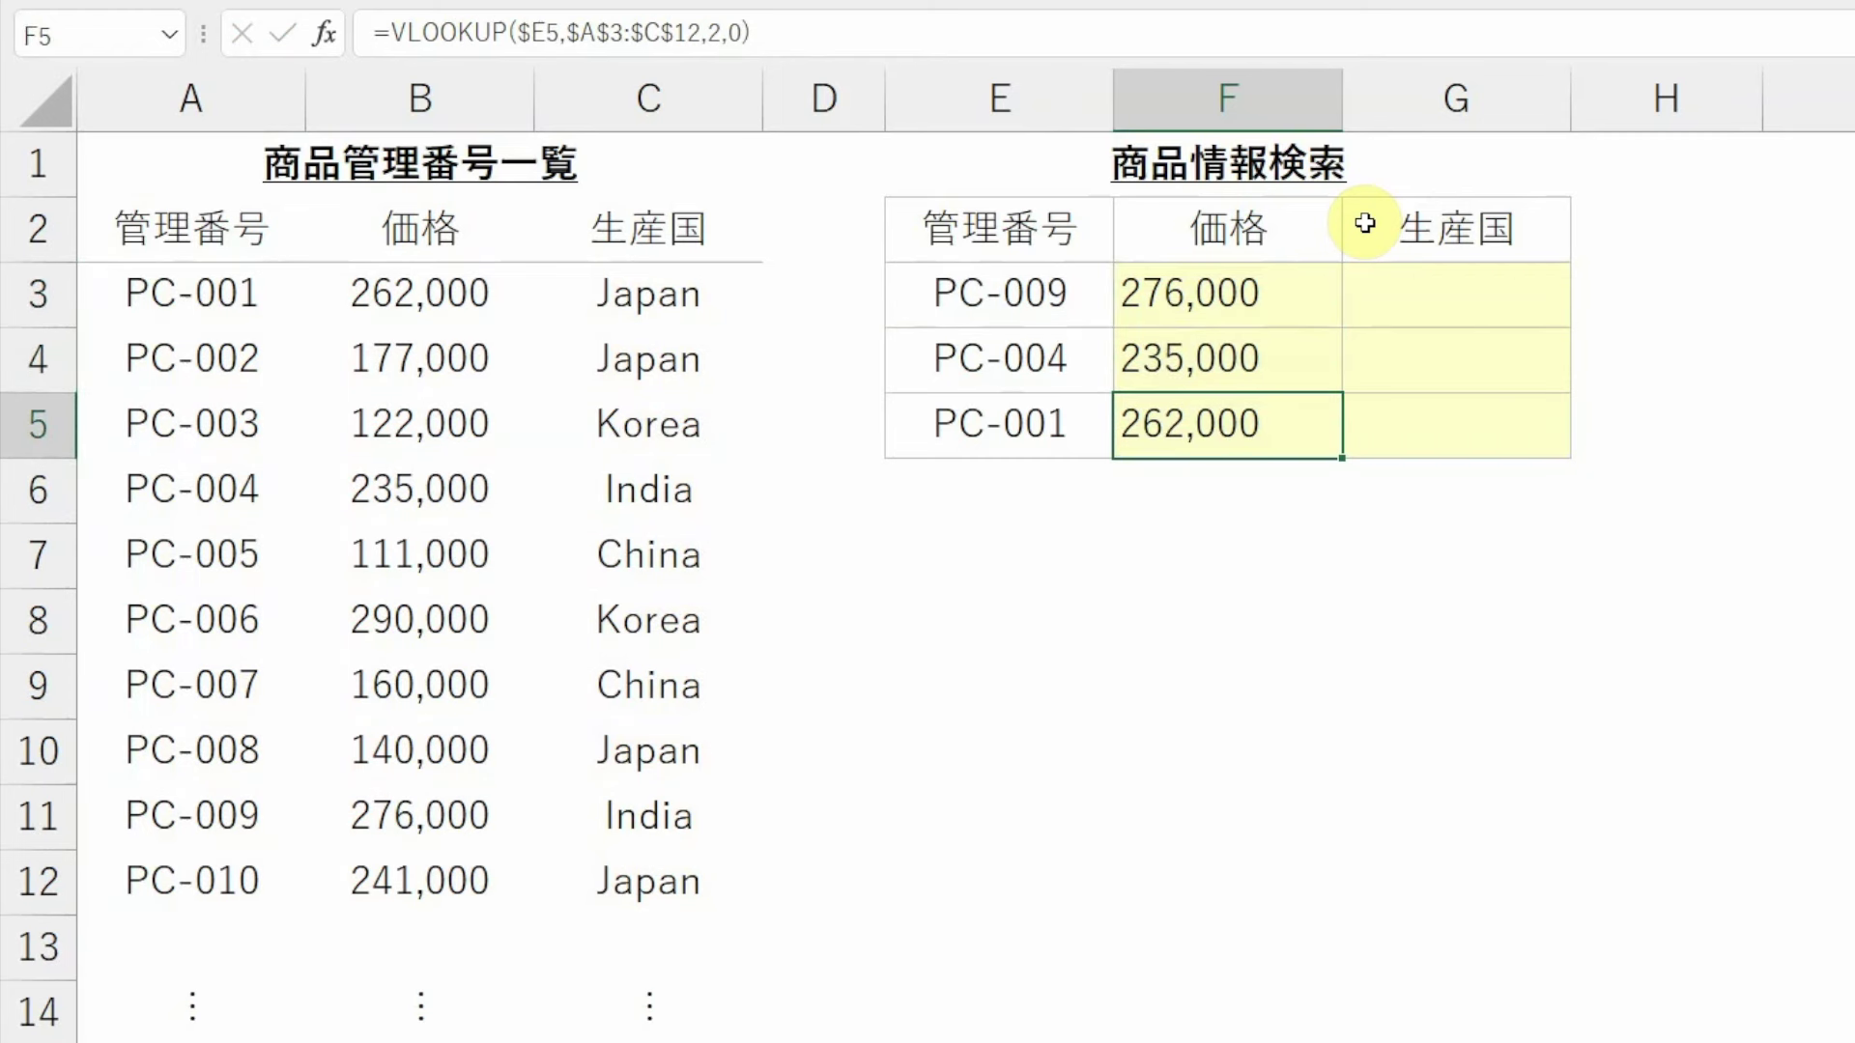
pyautogui.press('F2')
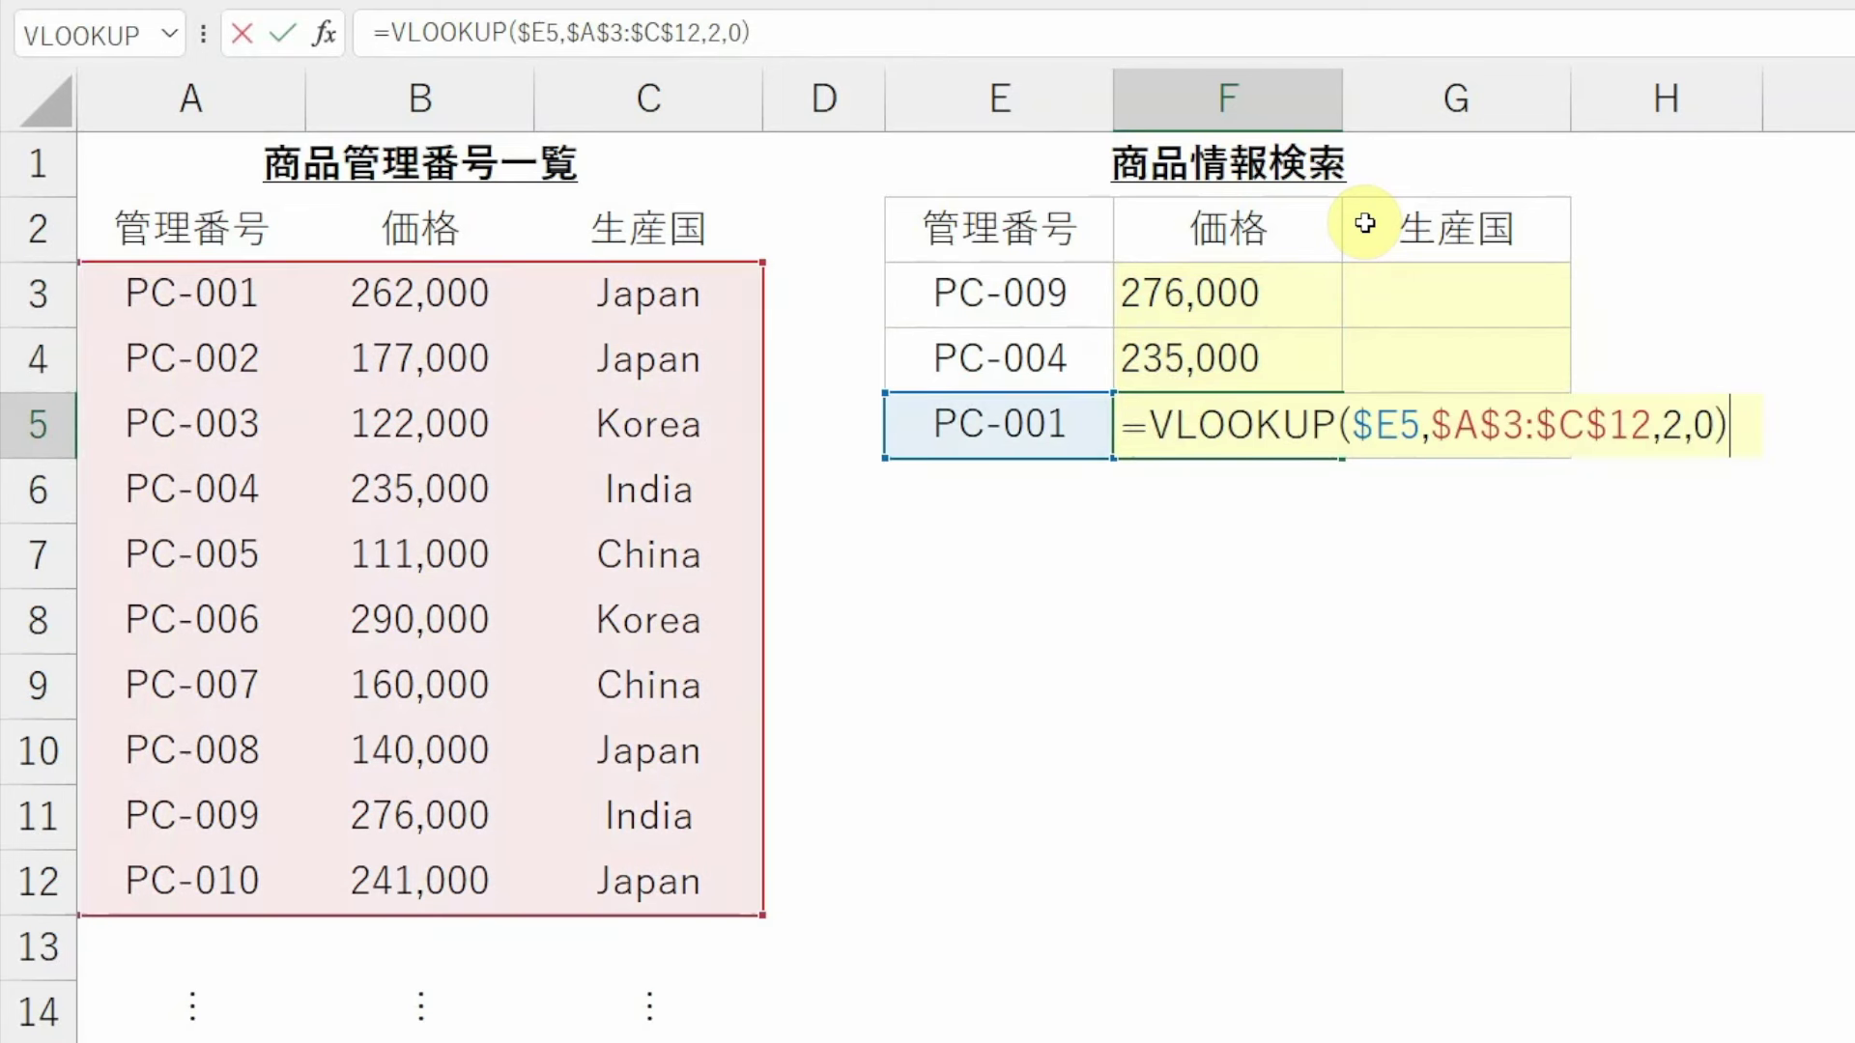
pyautogui.press('Escape')
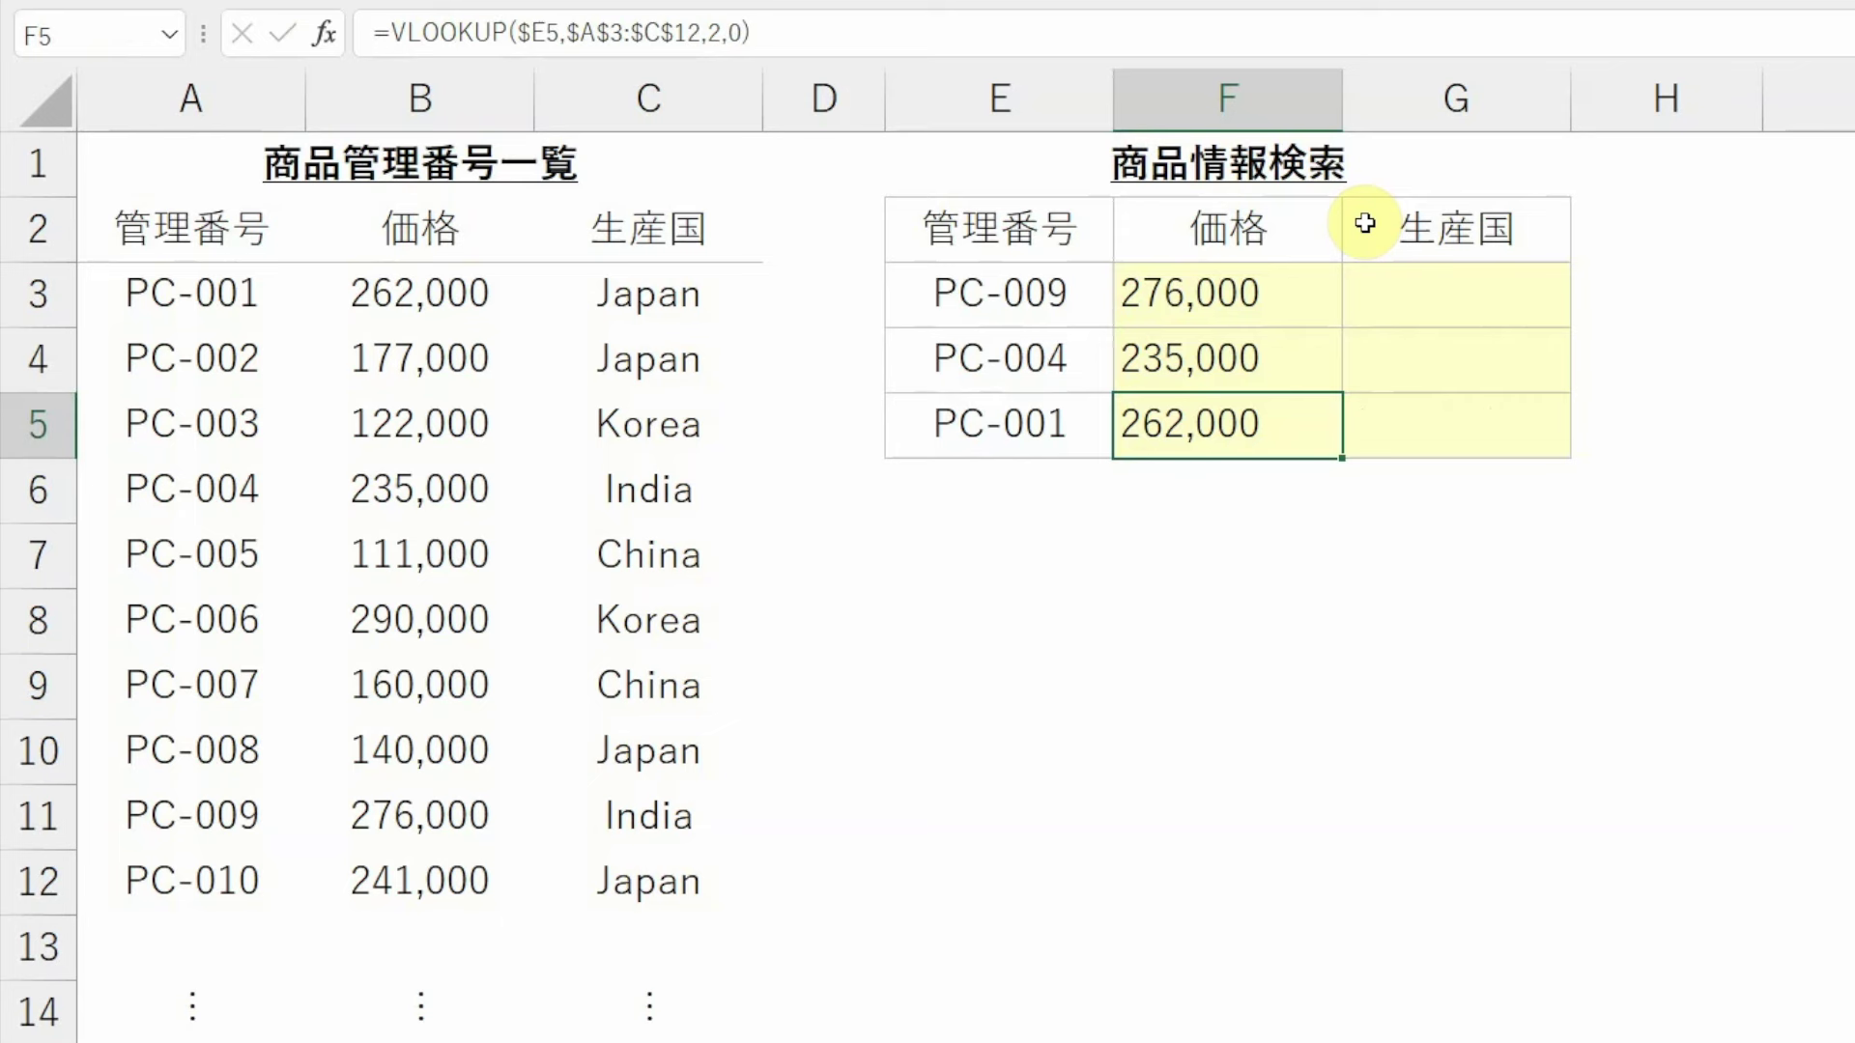
# - Enter the same VLOOKUP formula in G3 with column number 3, as =VLOOKUP($E3,$A$3:$C$12,3,0)
pyautogui.press('Up')
pyautogui.press('Up')
pyautogui.press('Right')
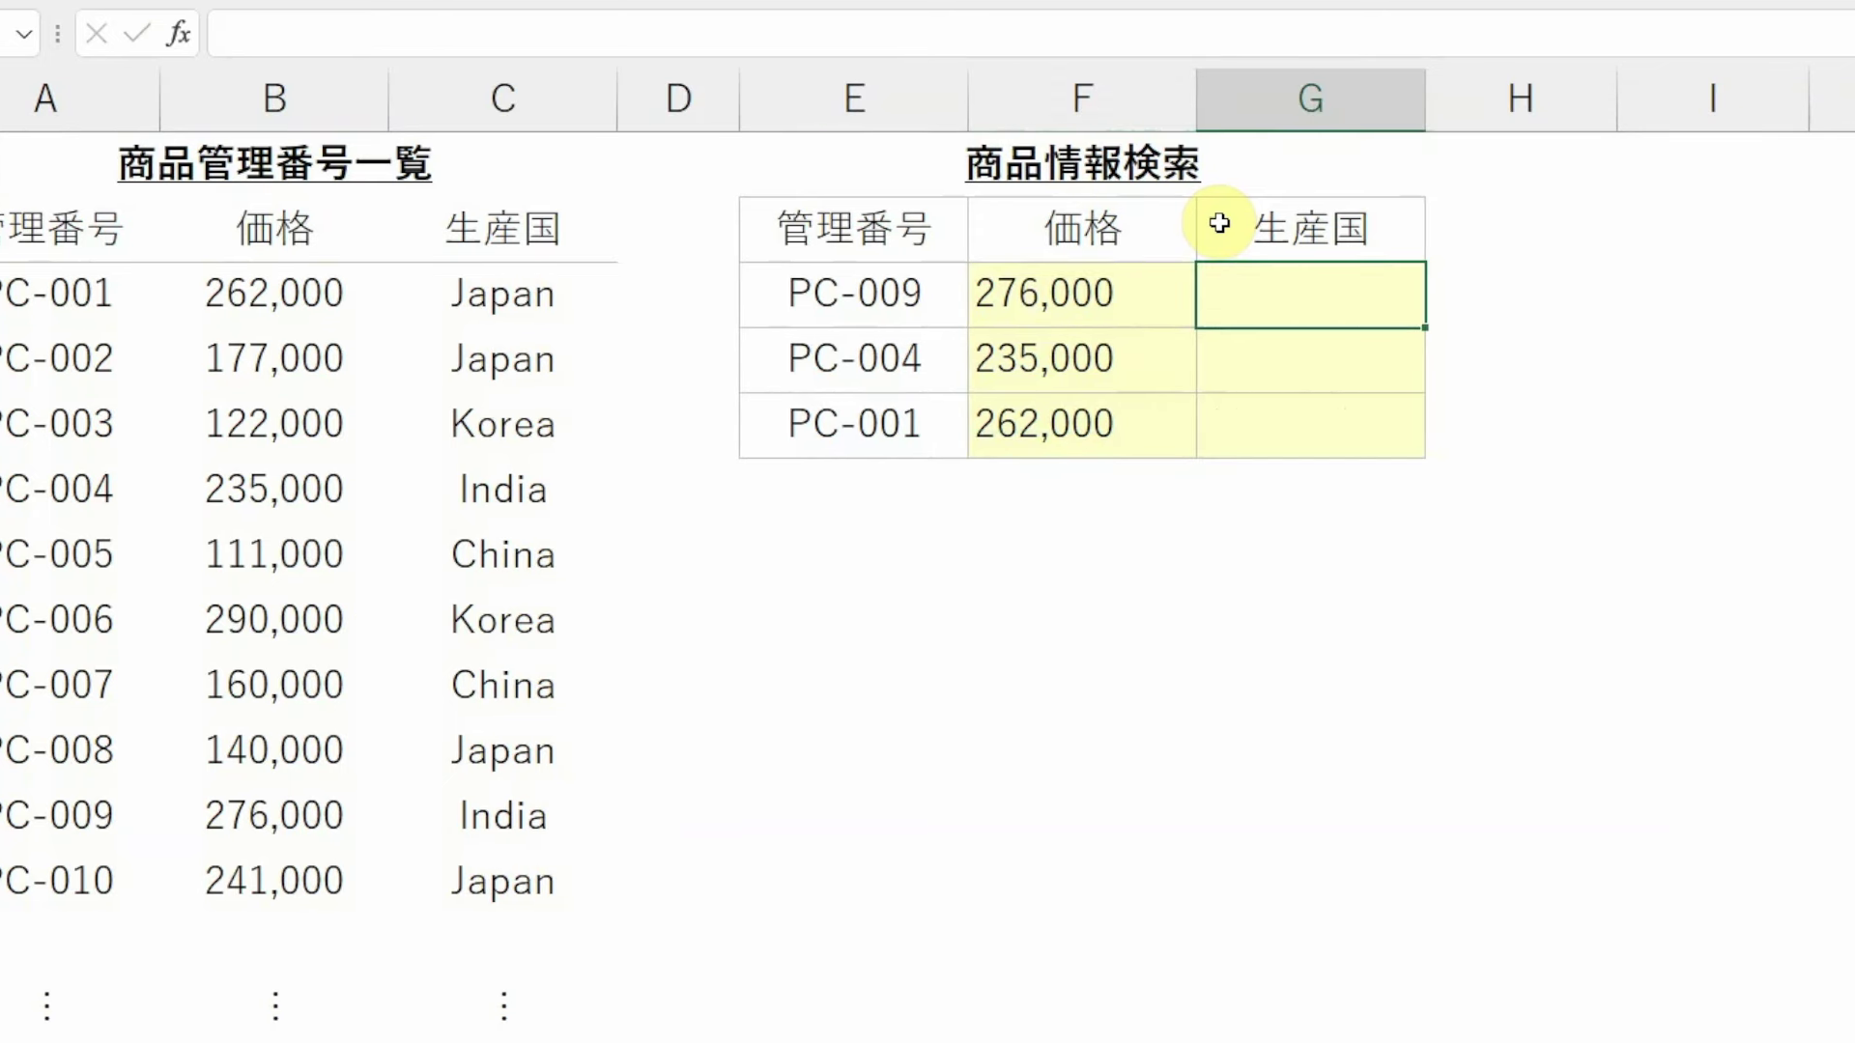
pyautogui.write('=VLOOKUP($E3,$A$3:$C$12,2,0)')
pyautogui.press('F2')
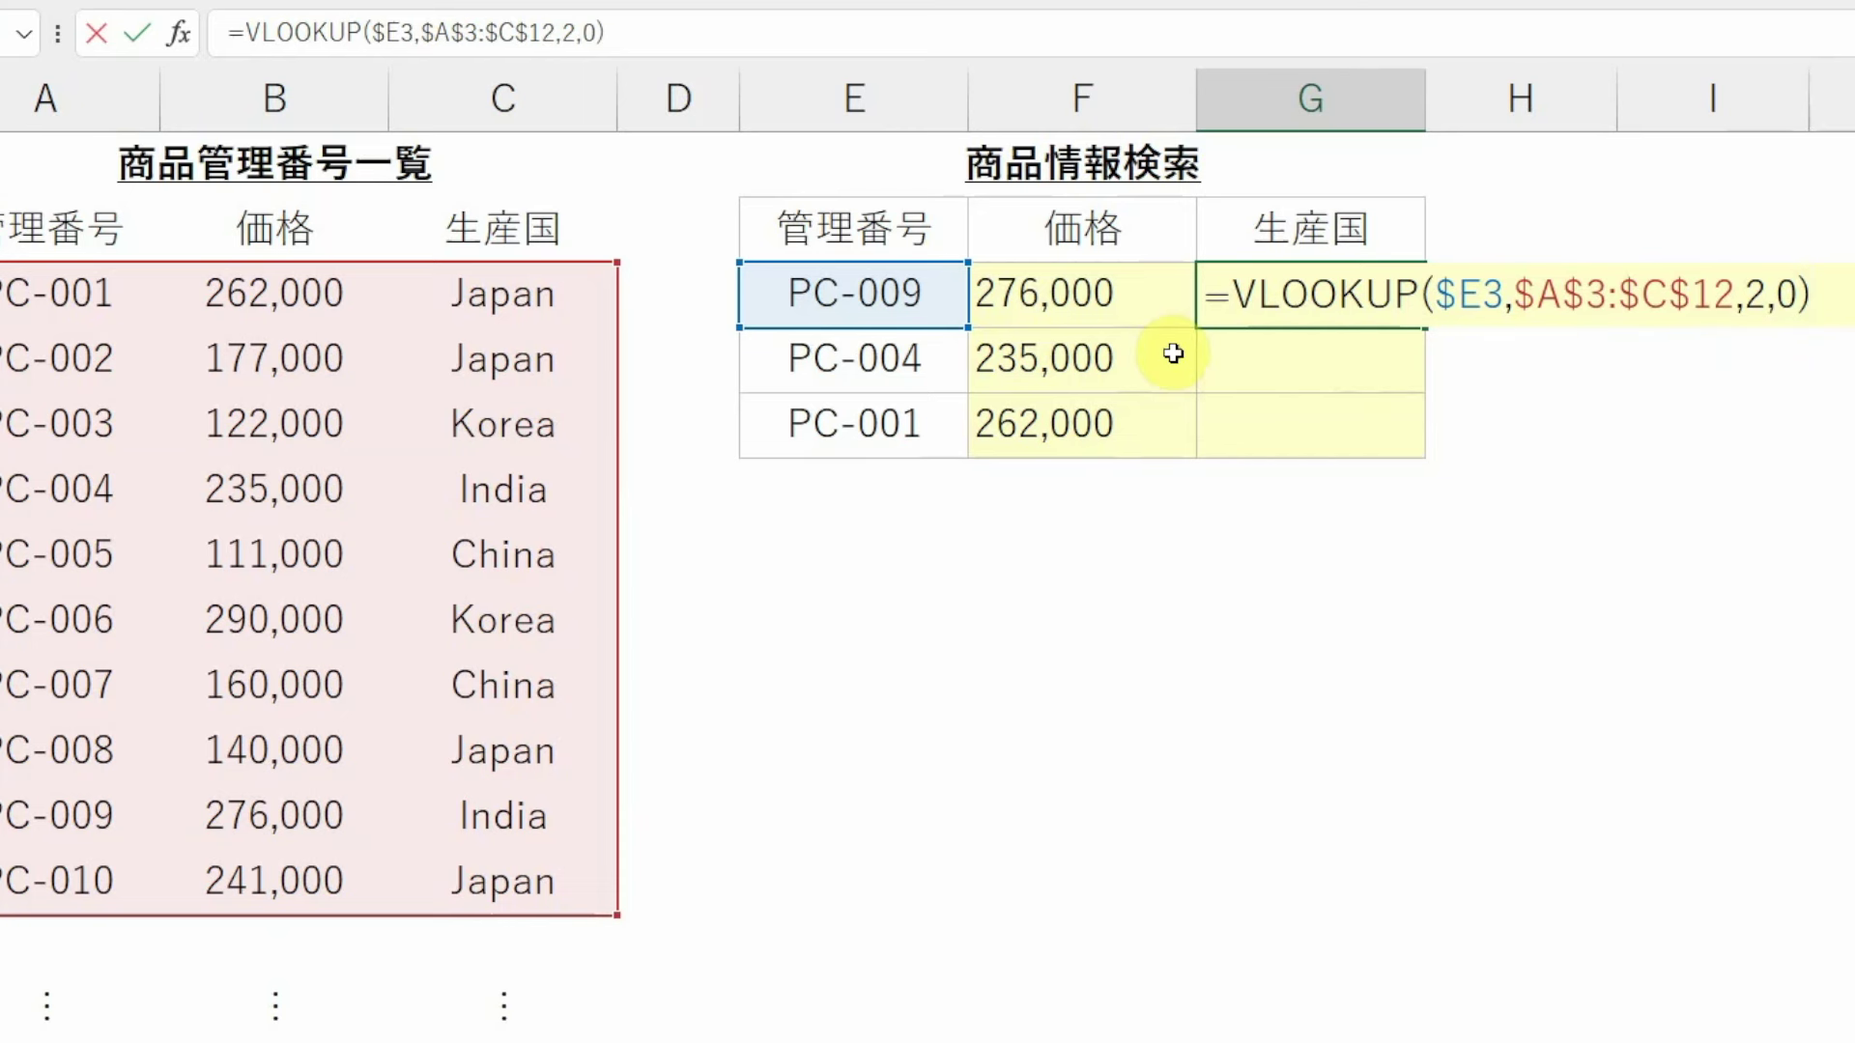
pyautogui.press('Left')
pyautogui.press('Left')
pyautogui.press('Left')
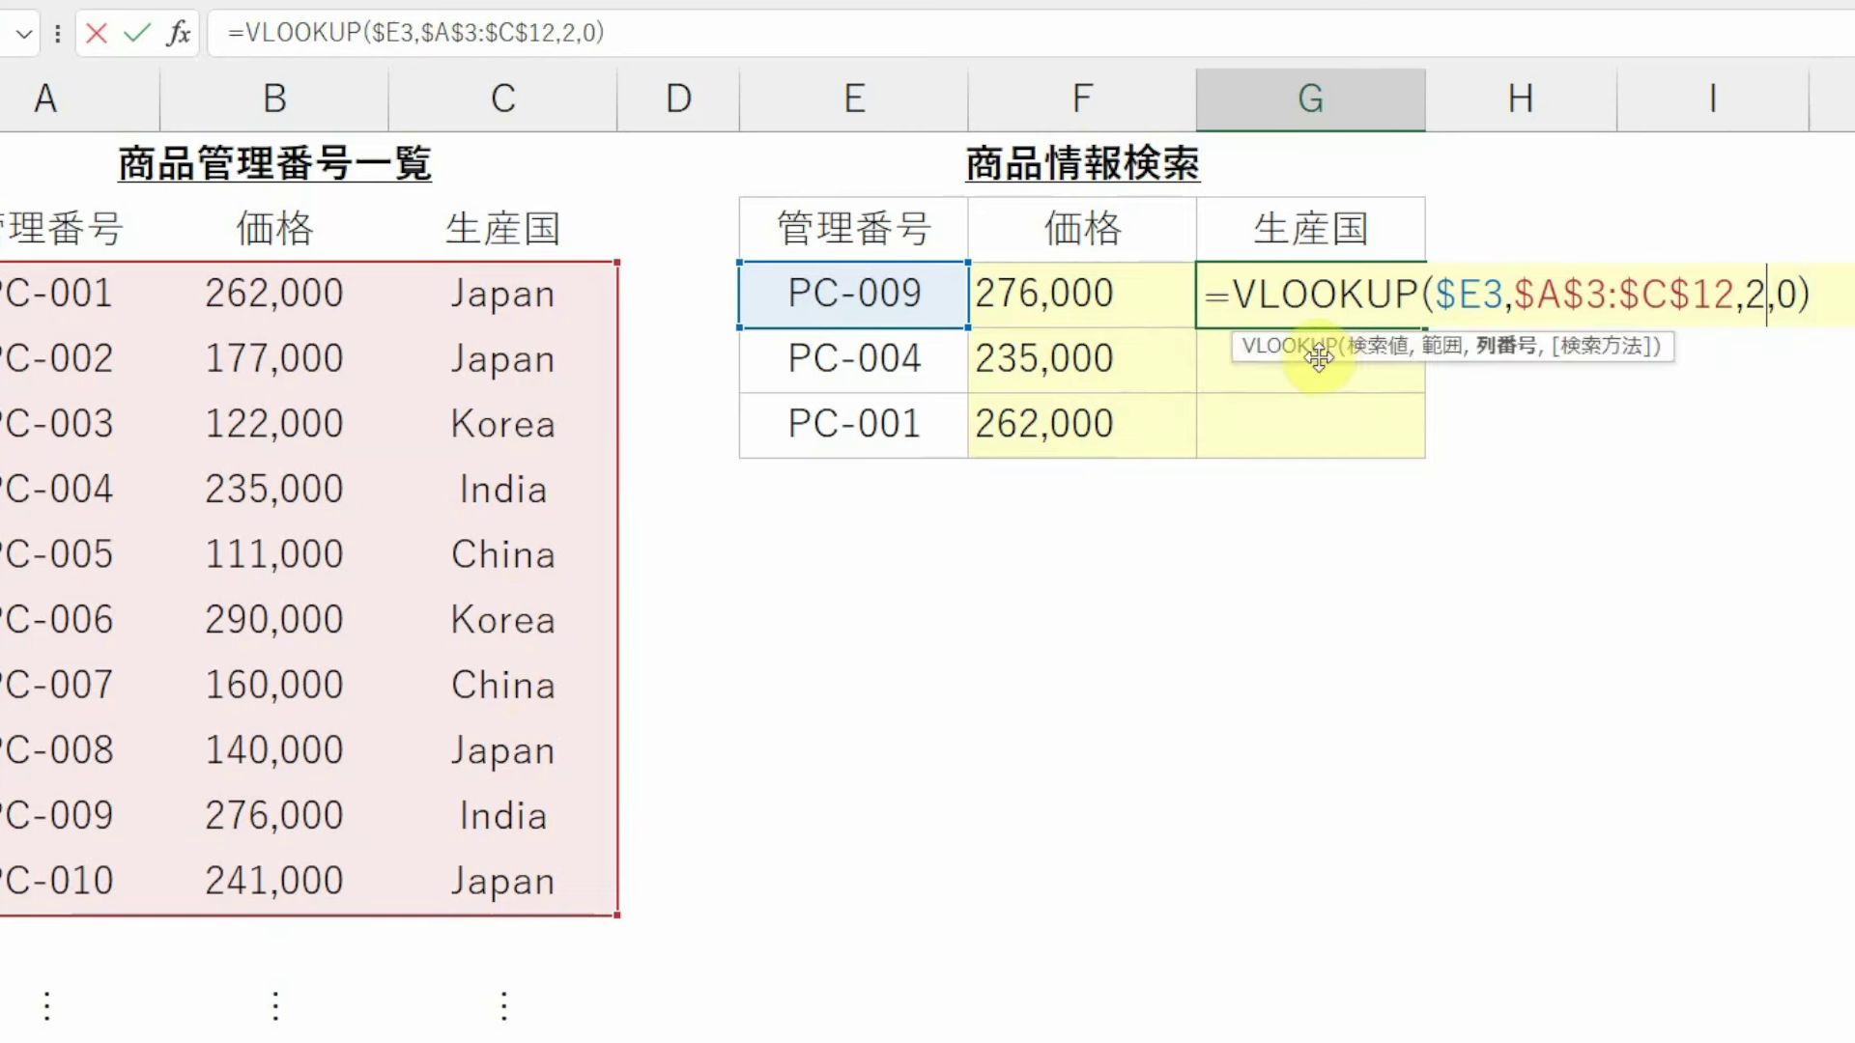
pyautogui.press('BackSpace')
pyautogui.write('3')
pyautogui.press('Return')
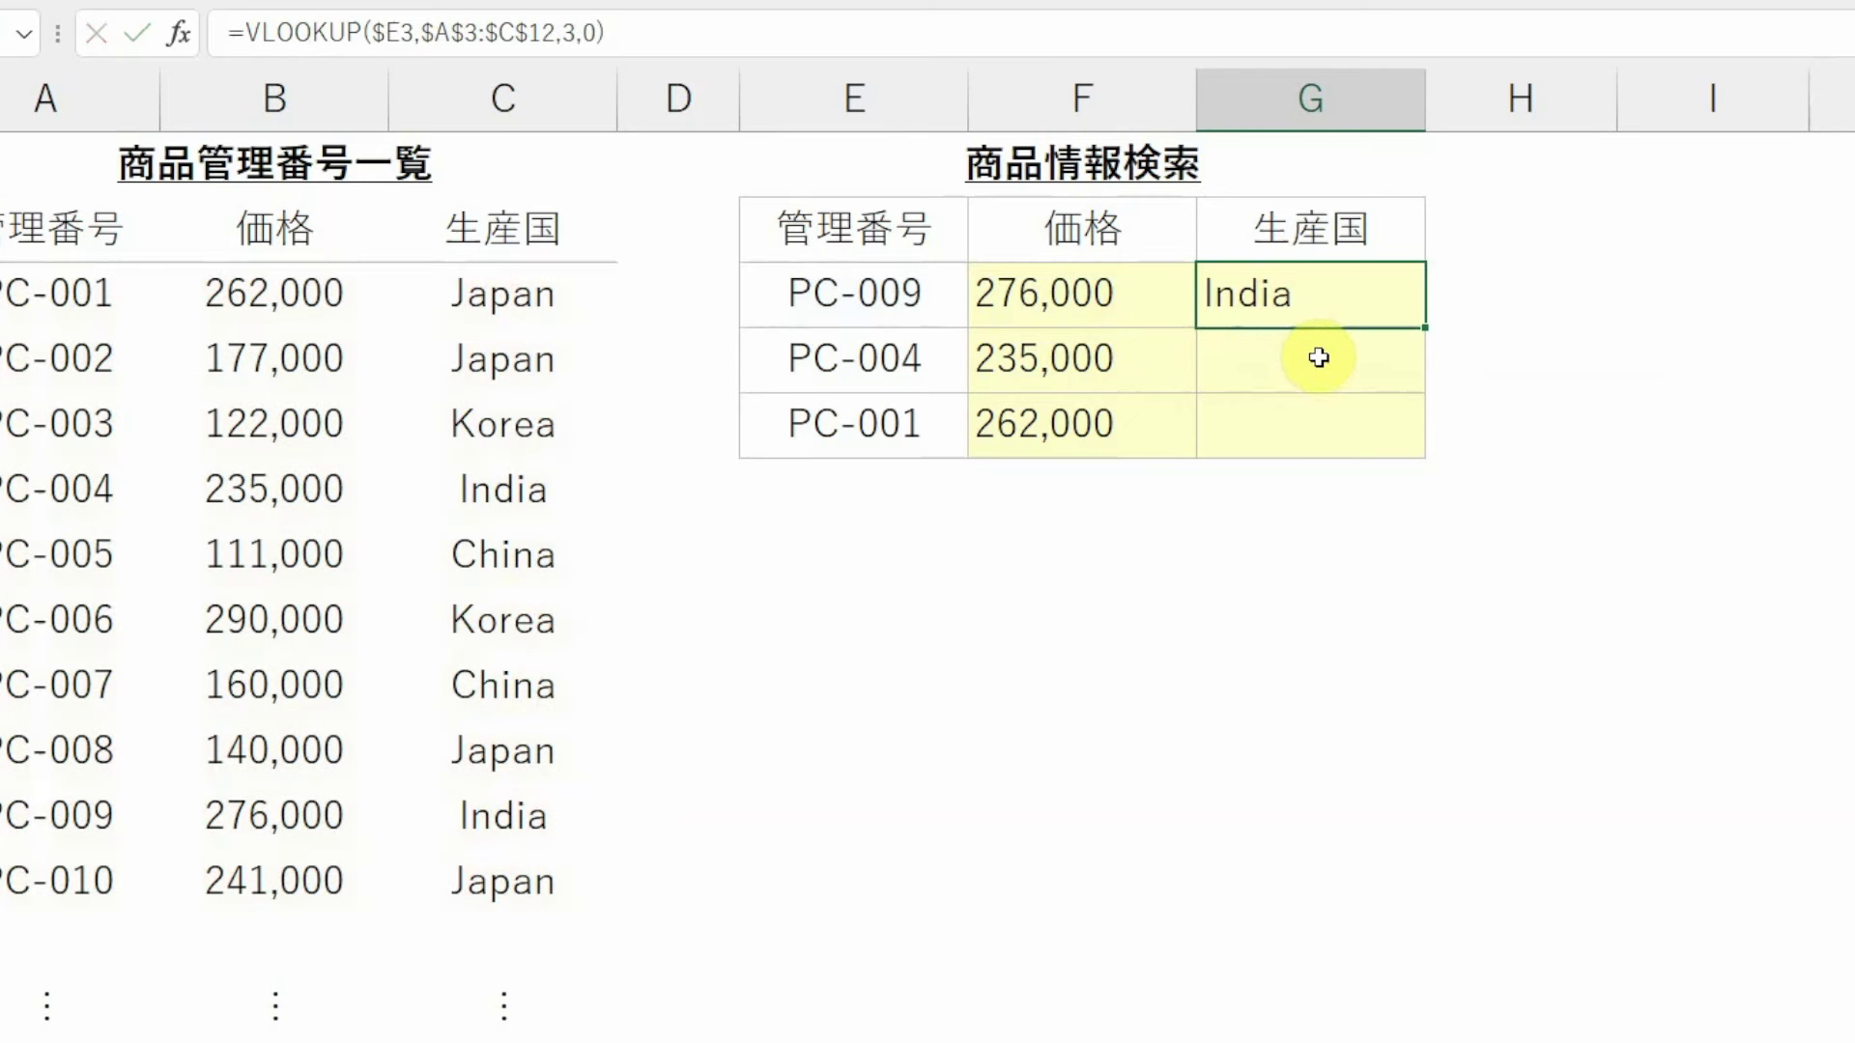
# - Fill the 生産国 formula in G3 down to G5
pyautogui.hotkey('shift', 'Down')
pyautogui.hotkey('ctrl', 'd')
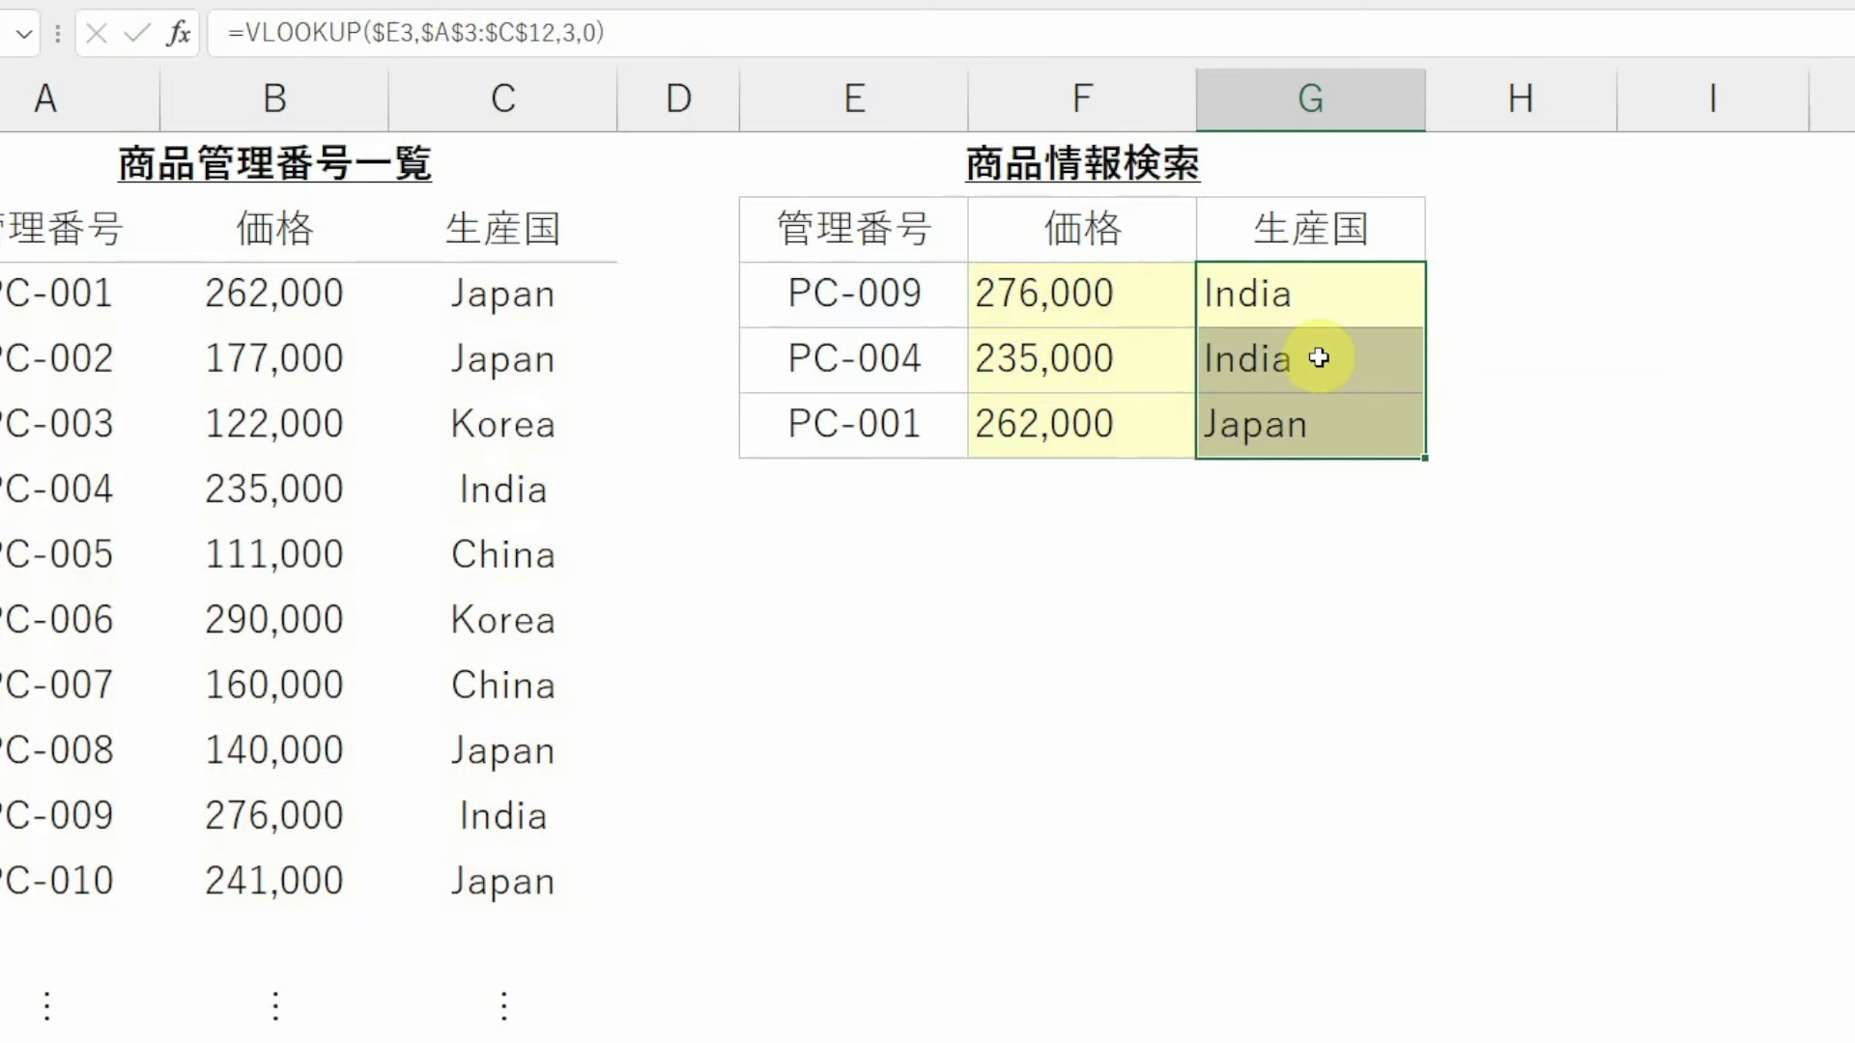
pyautogui.press('Left')
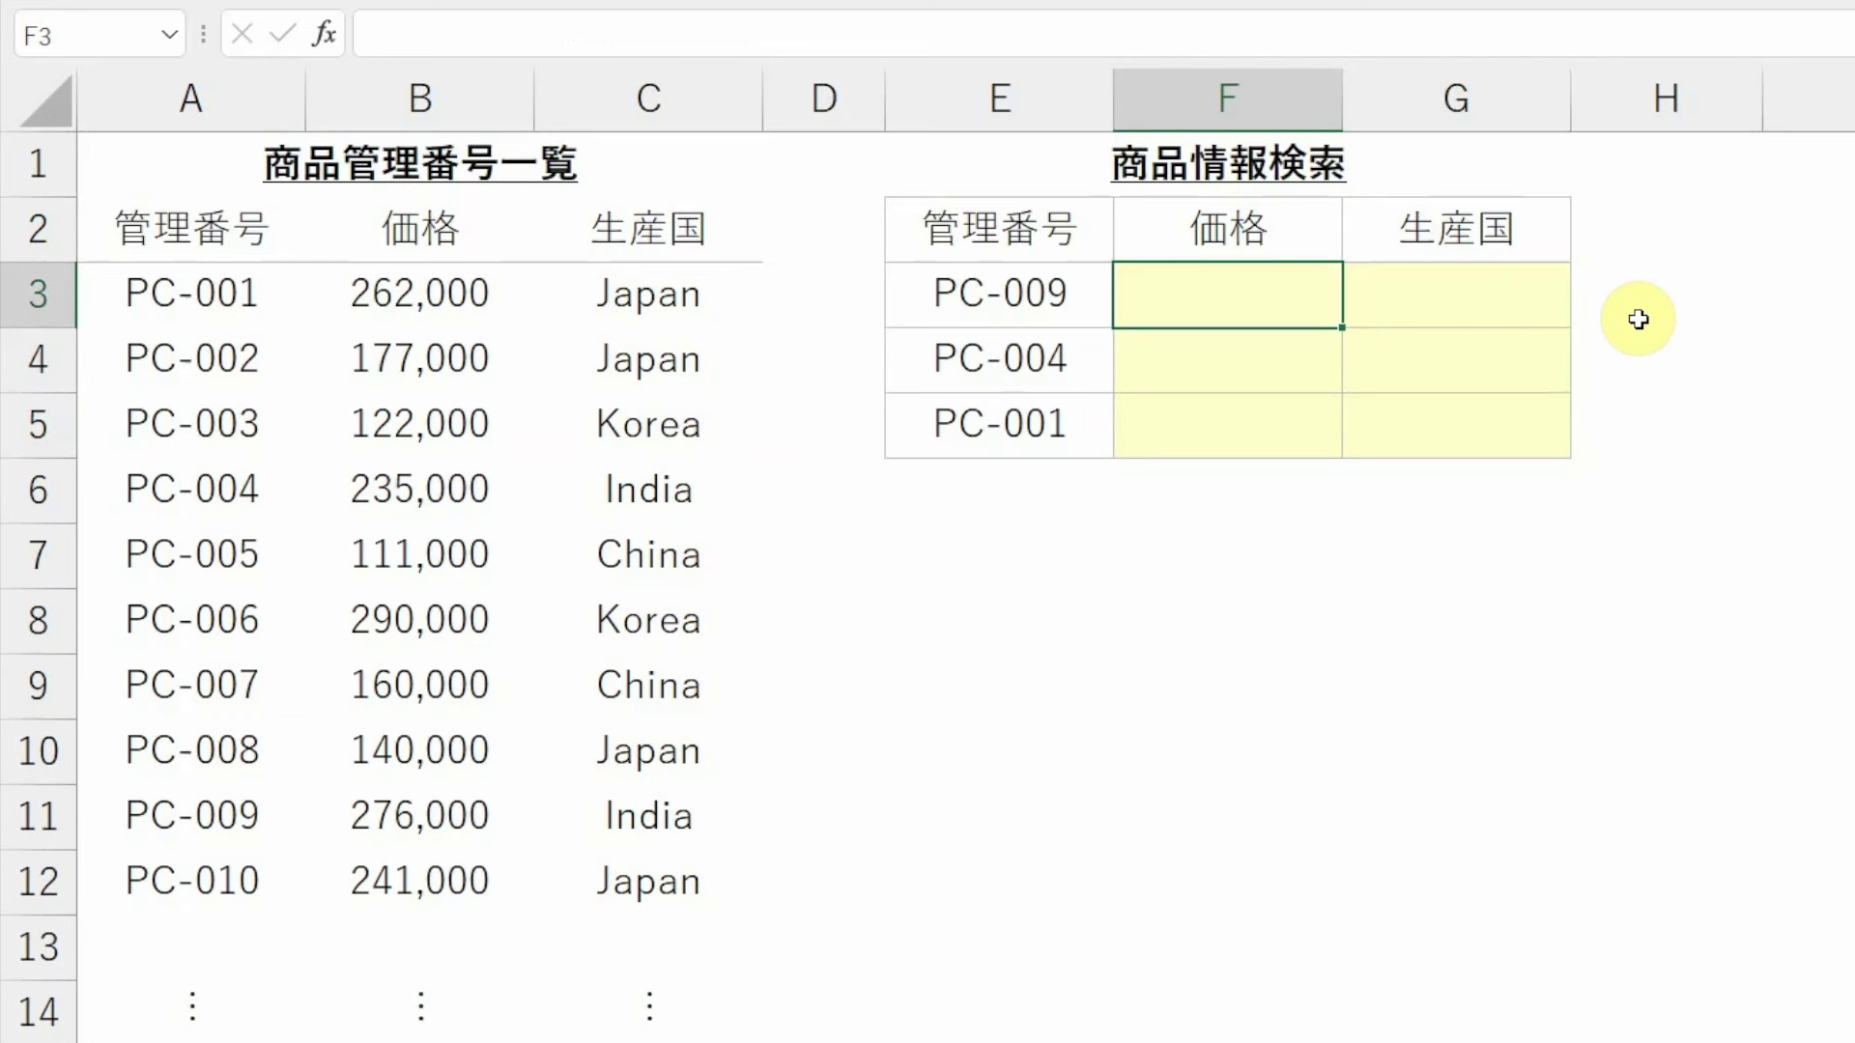
# - Start a VLOOKUP formula in the empty cell F3 with the column-fixed lookup value $E3
pyautogui.write('=vl')
pyautogui.press('Tab')
pyautogui.press('Left')
pyautogui.press('F4')
pyautogui.press('F4')
pyautogui.press('F4')
pyautogui.write(',')
# - Complete the F3 formula with the absolute range $A$3:$C$12, column number 2 and match type 0
pyautogui.press('Left')
pyautogui.hotkey('ctrl', 'Left')
pyautogui.hotkey('ctrl', 'Left')
pyautogui.hotkey('ctrl', 'shift', 'Down')
pyautogui.hotkey('ctrl', 'shift', 'Right')
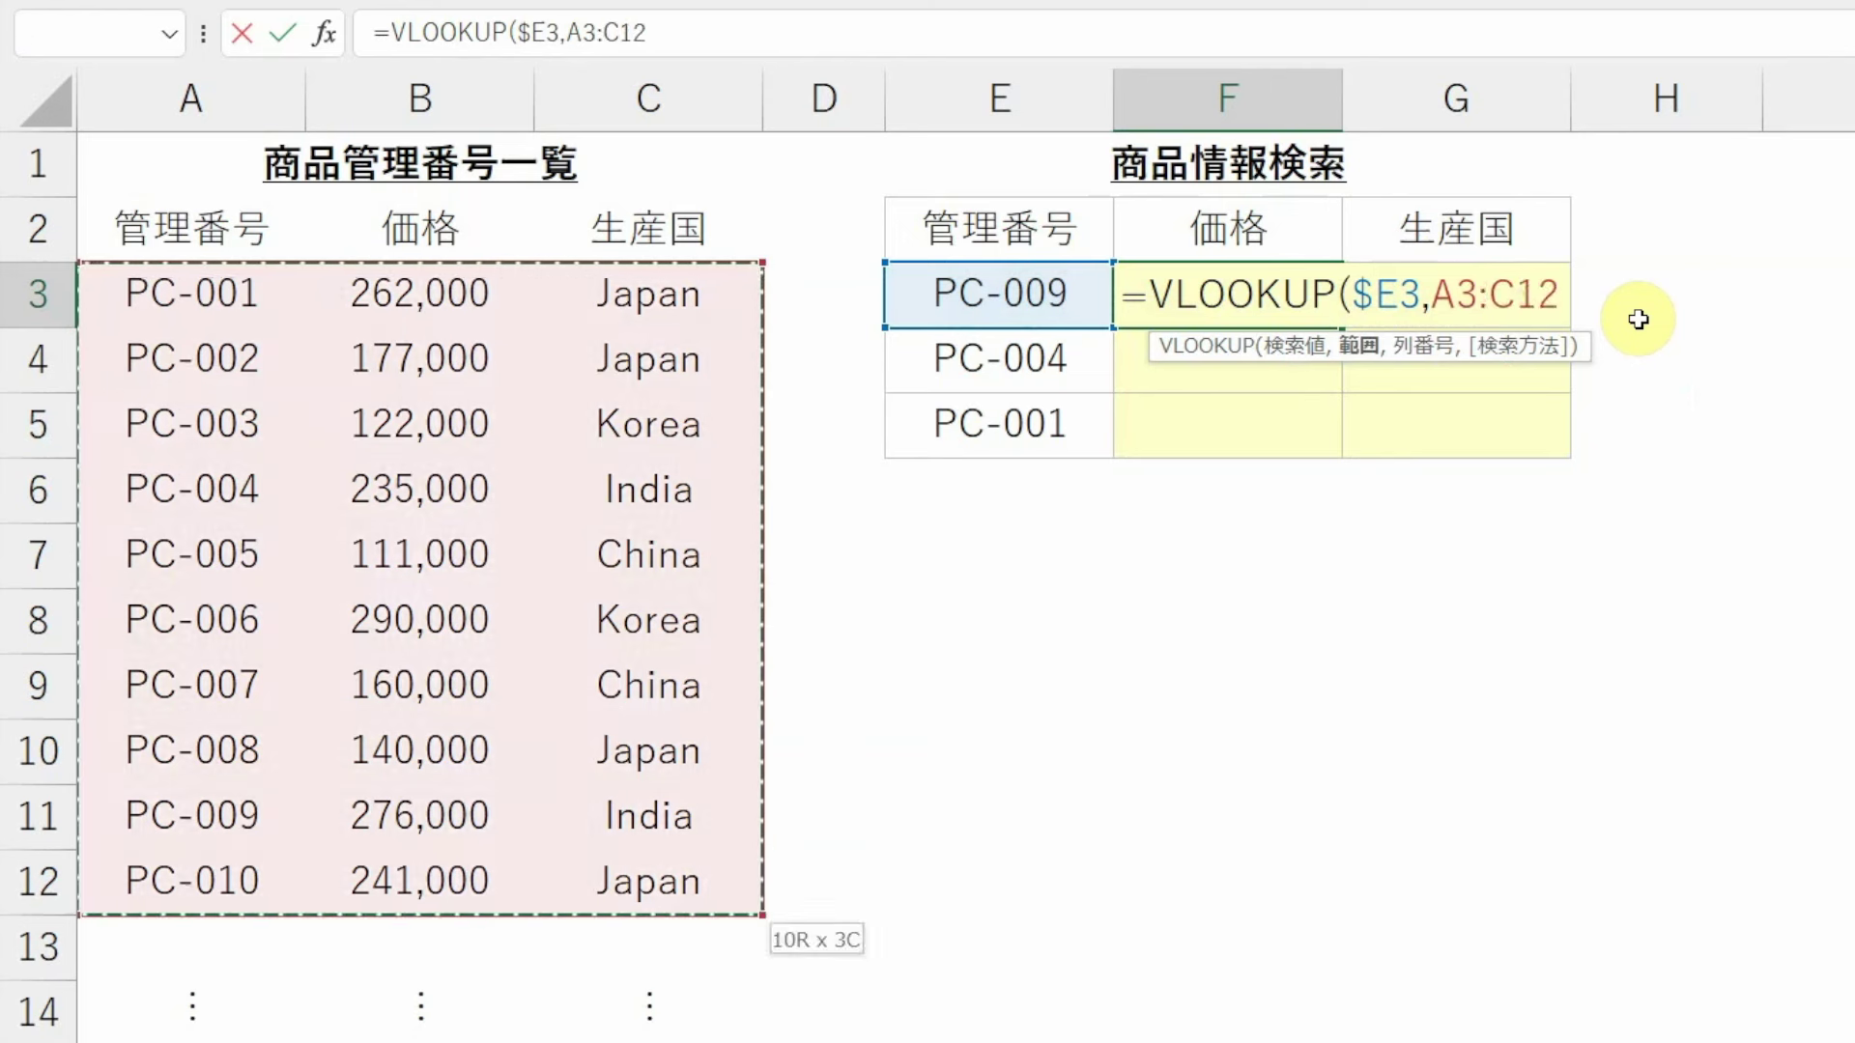
pyautogui.press('F4')
pyautogui.write(',2,0')
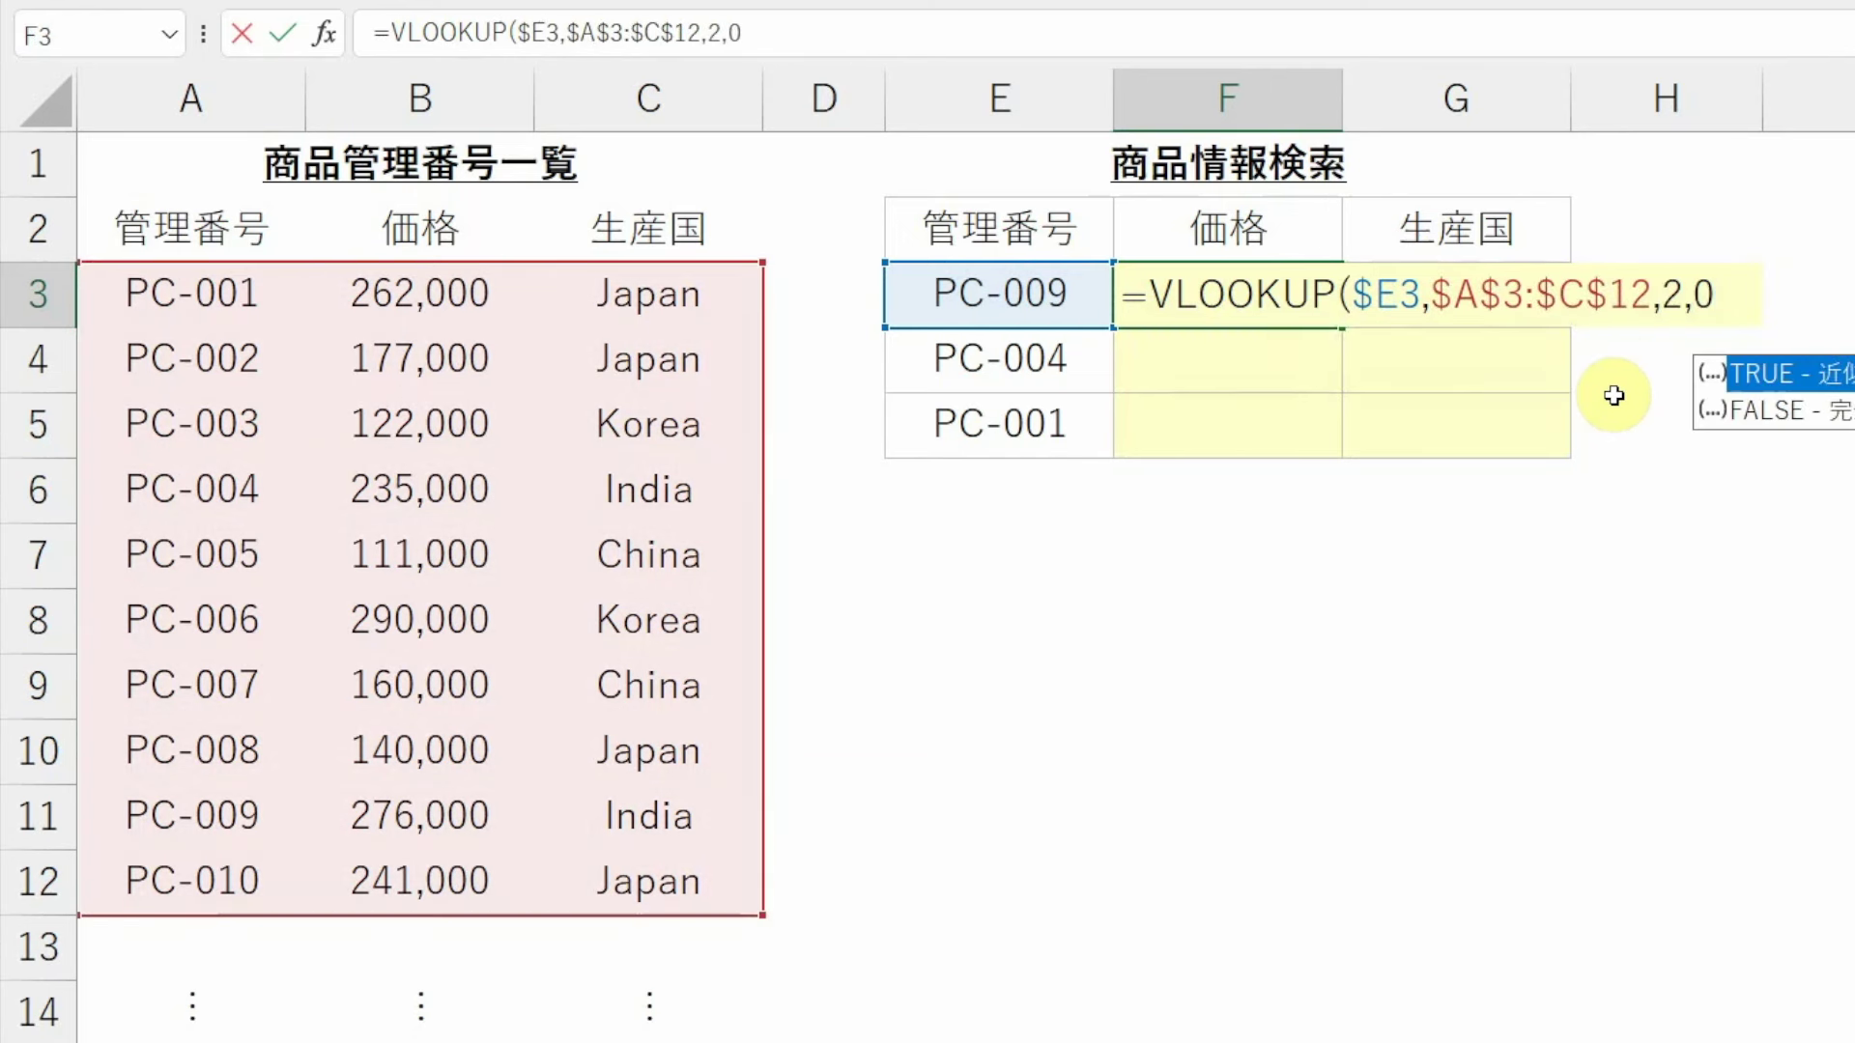
pyautogui.press('Return')
pyautogui.press('Up')
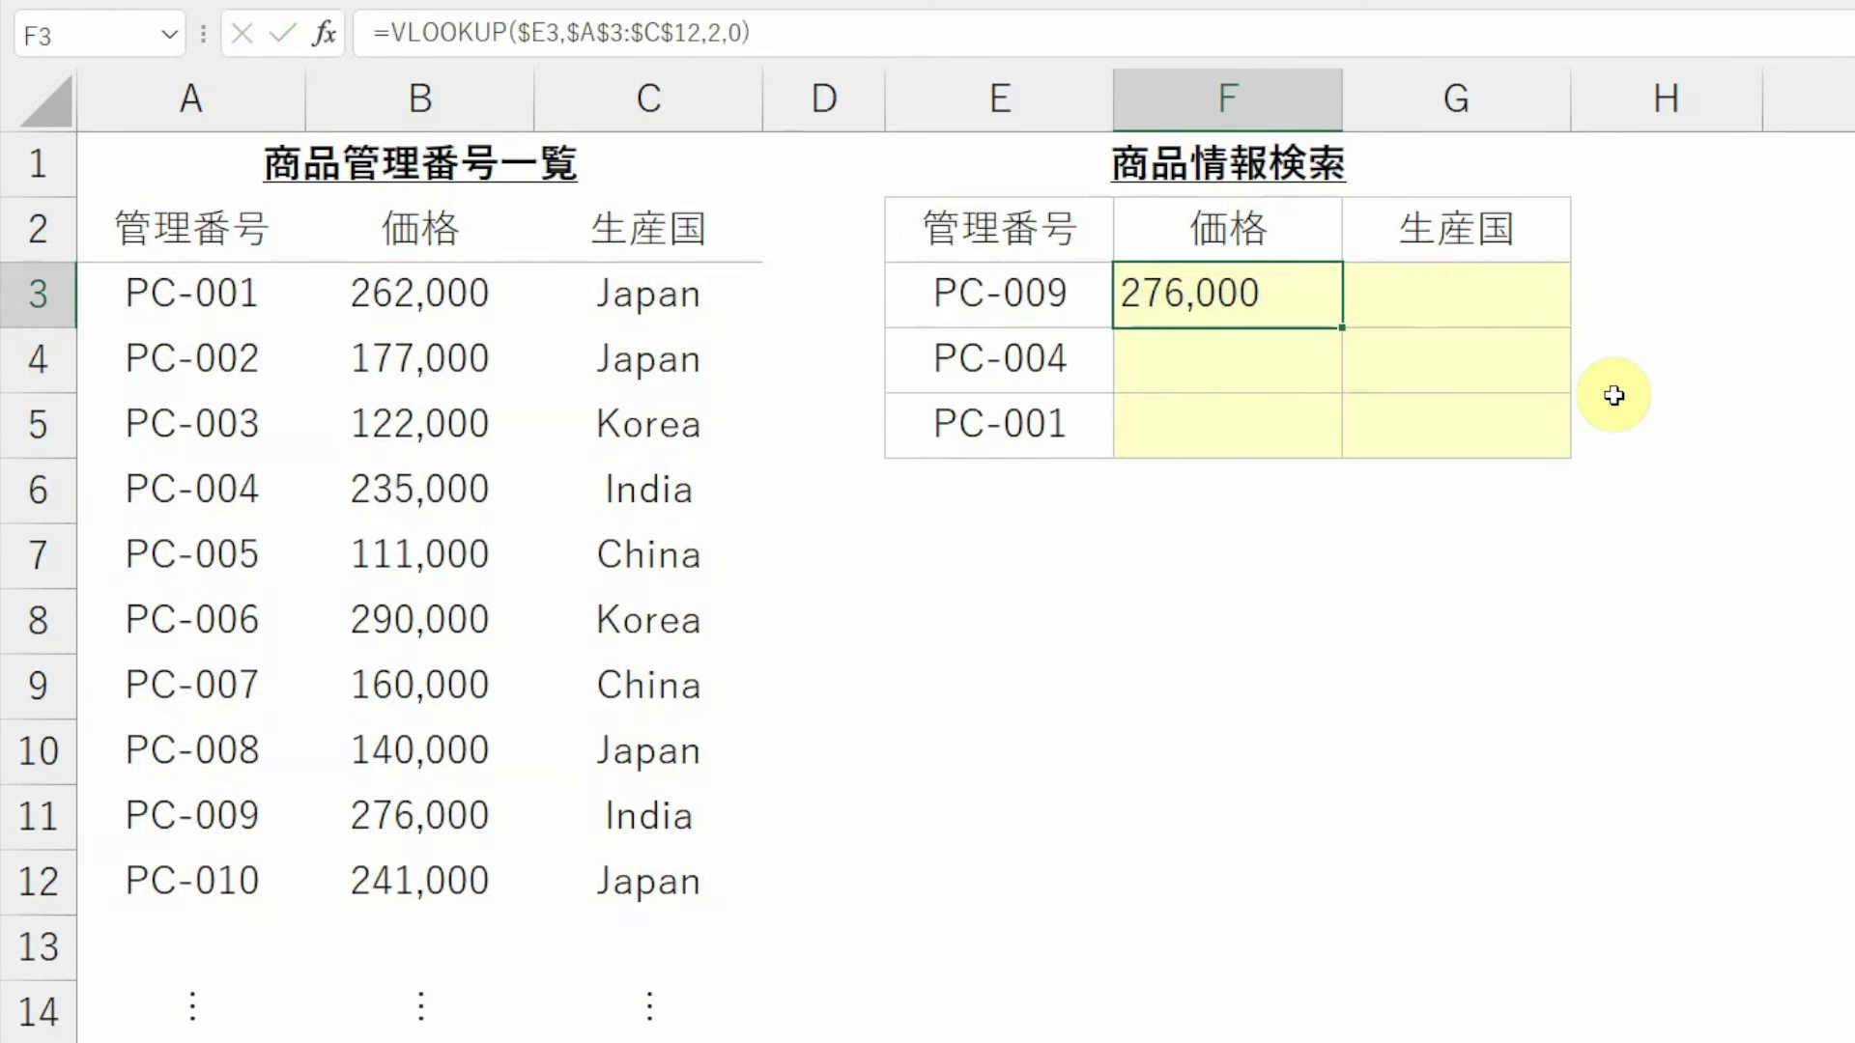
pyautogui.press('F2')
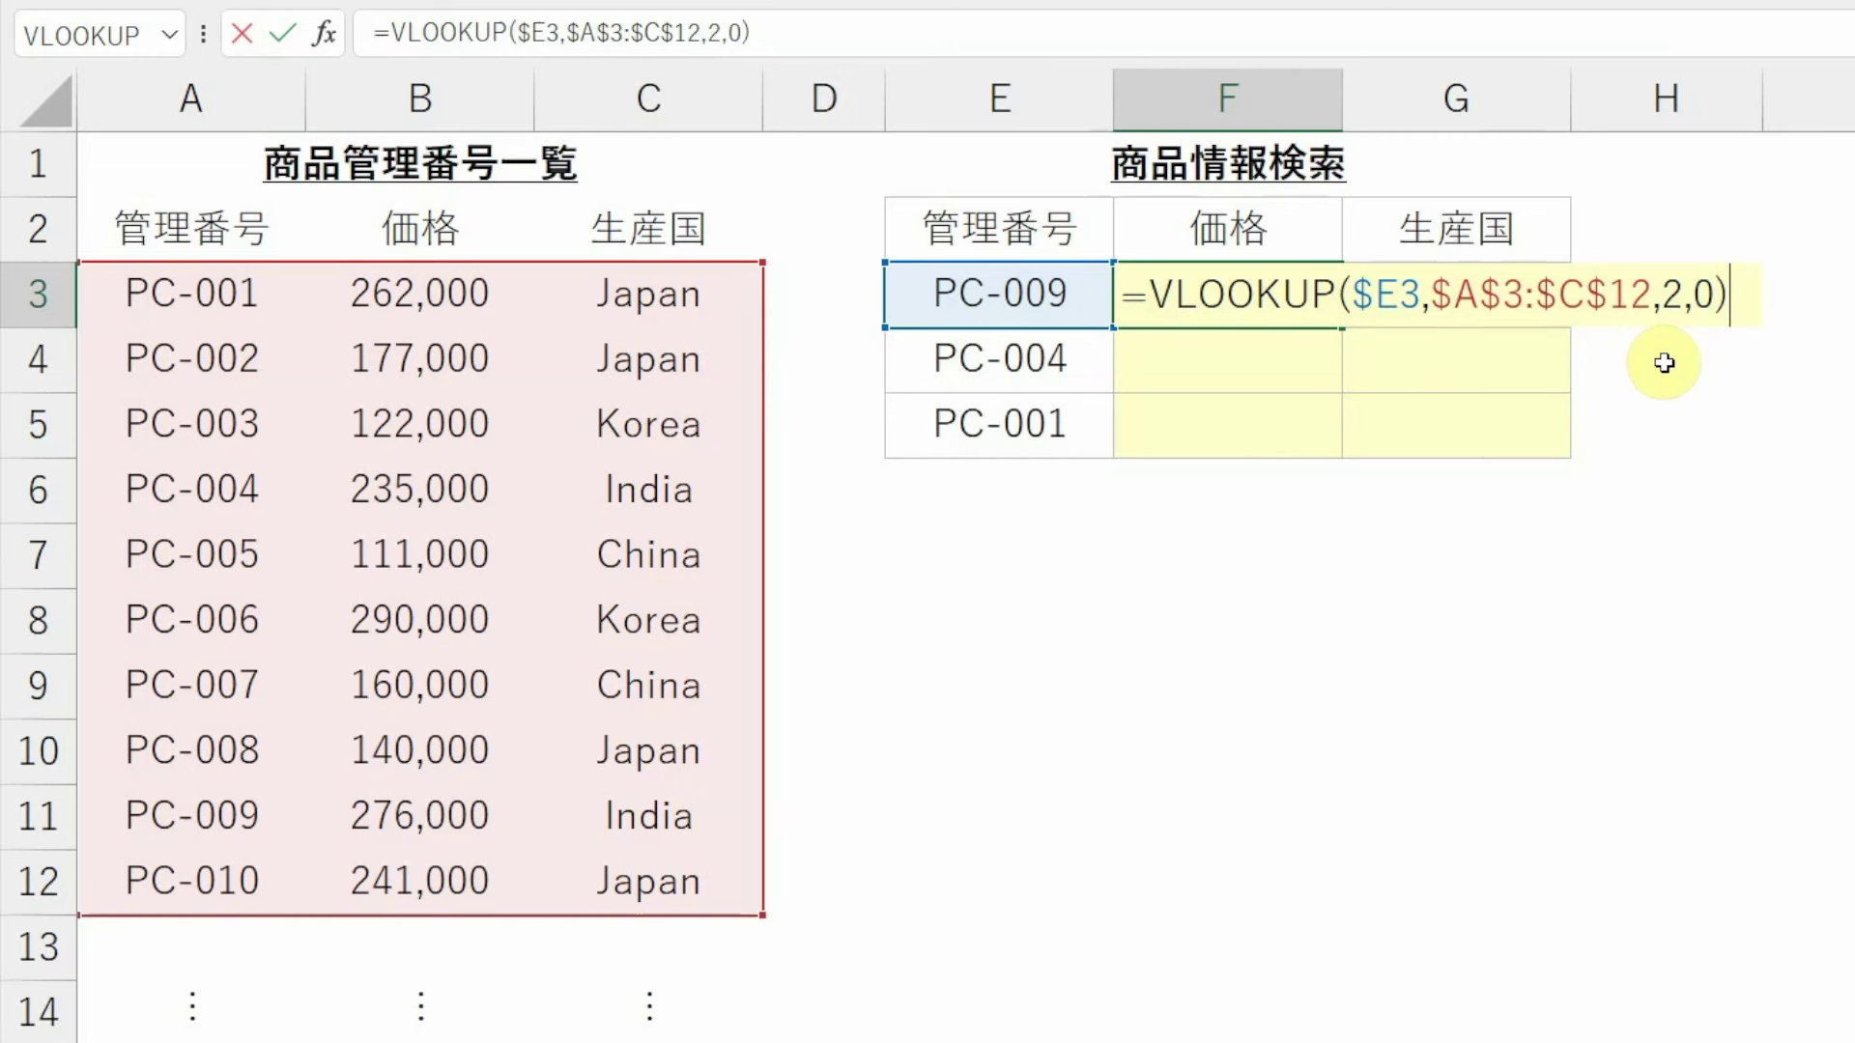
pyautogui.hotkey('ctrl', 'Return')
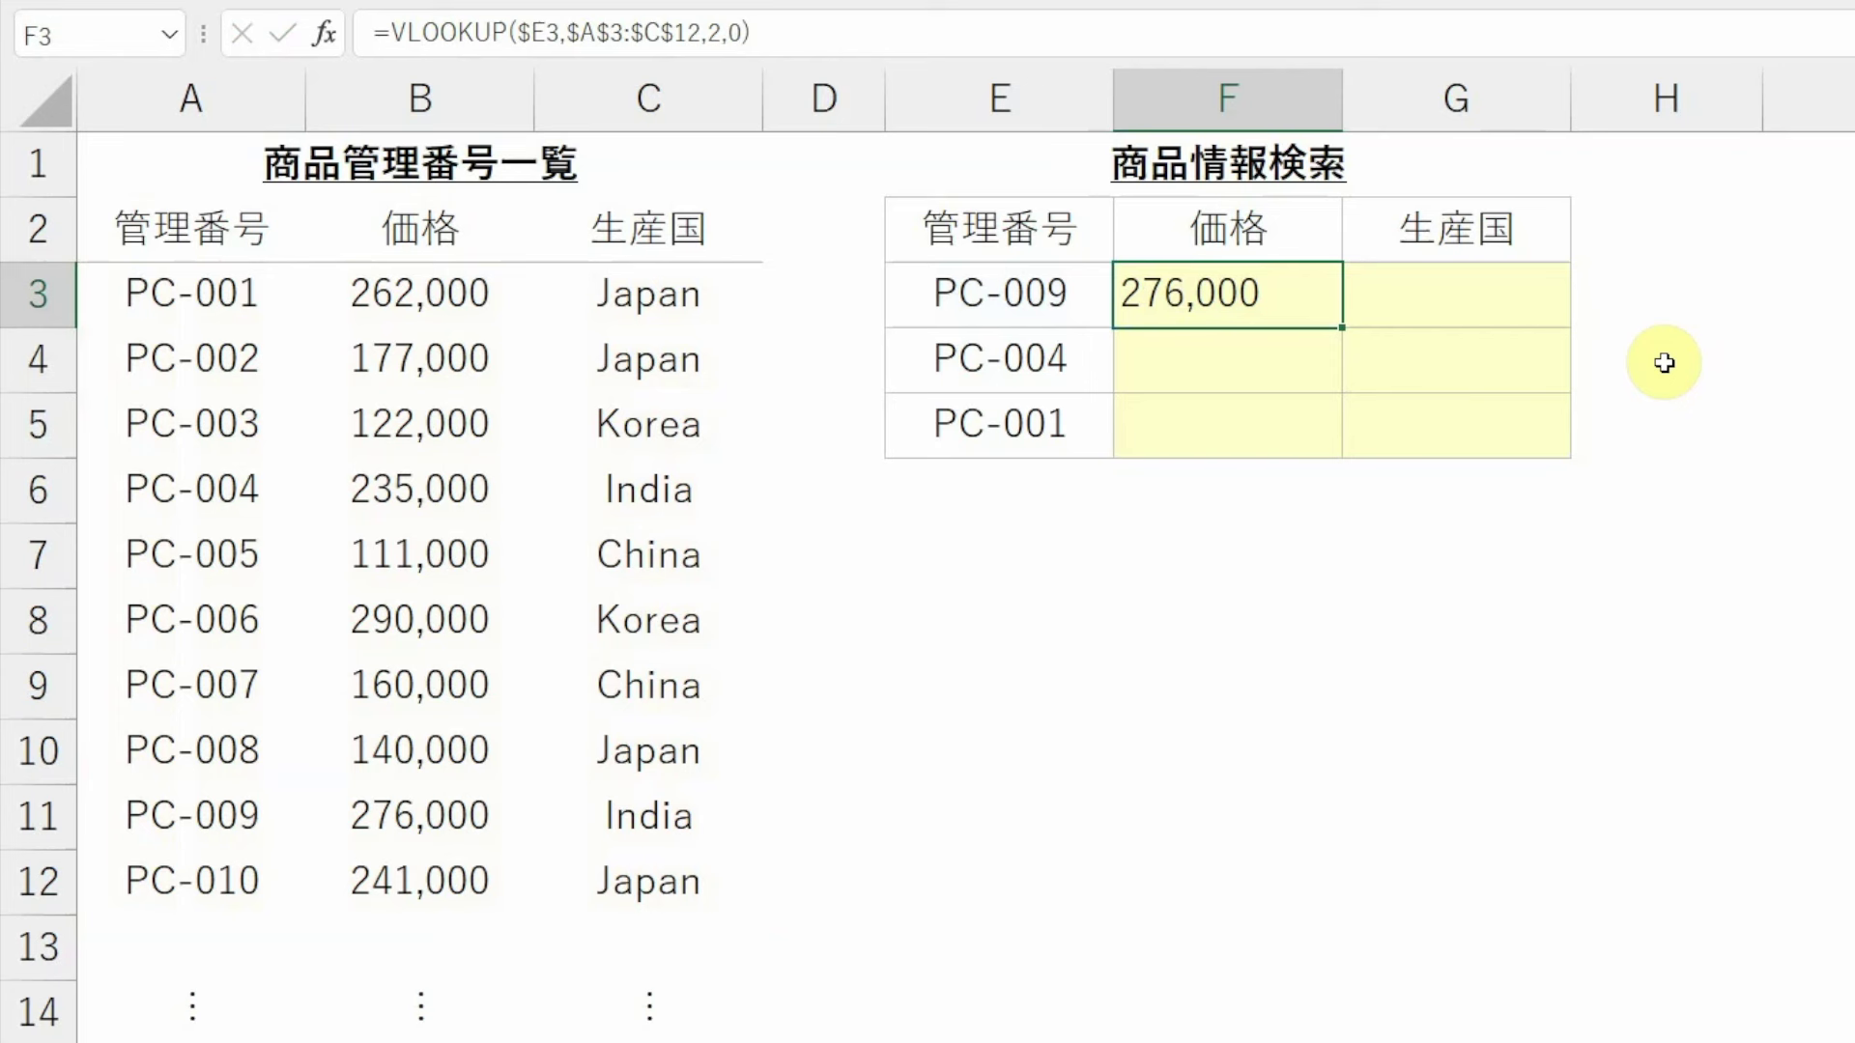